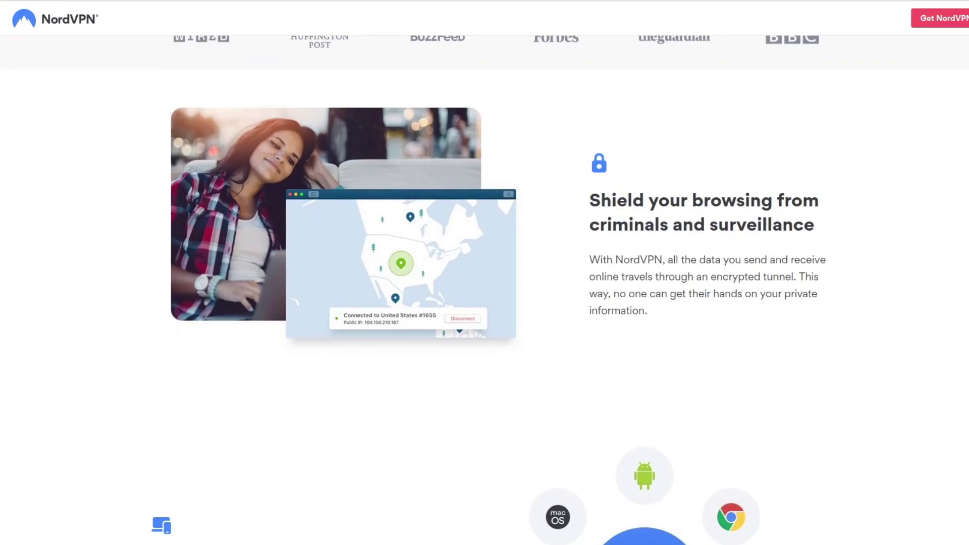
Switch the NordVPN features page to 'Protect your data' and scroll through its feature cards
scroll(484, 290, "up", 1)
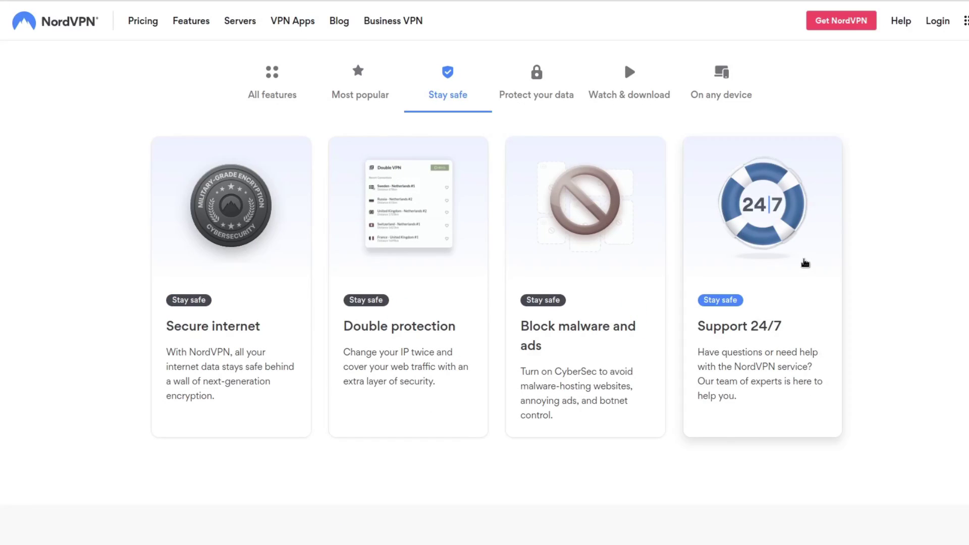
left_click(560, 93)
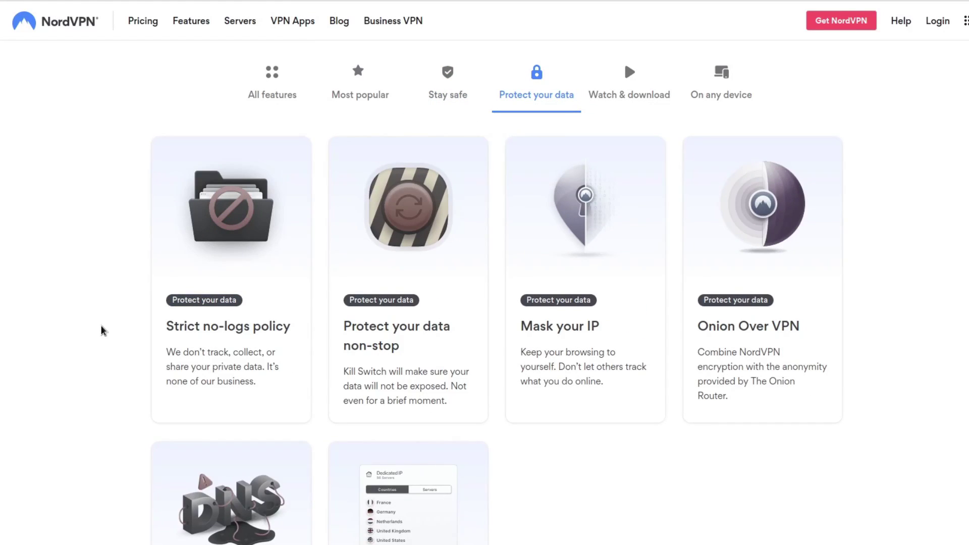
scroll(101, 331, "down", 3)
scroll(102, 331, "down", 2)
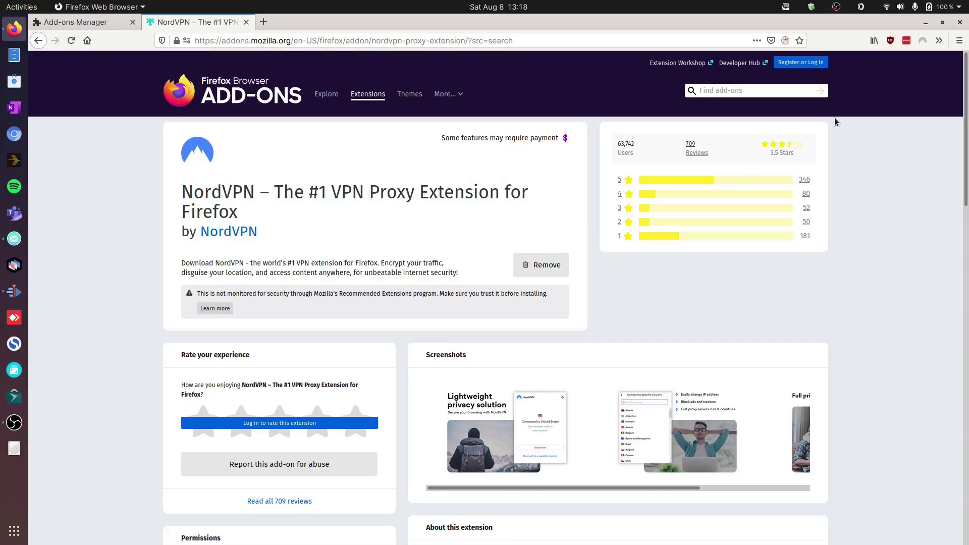
Quick Connect to a VPN server from the NordVPN extension, then disconnect
left_click(922, 40)
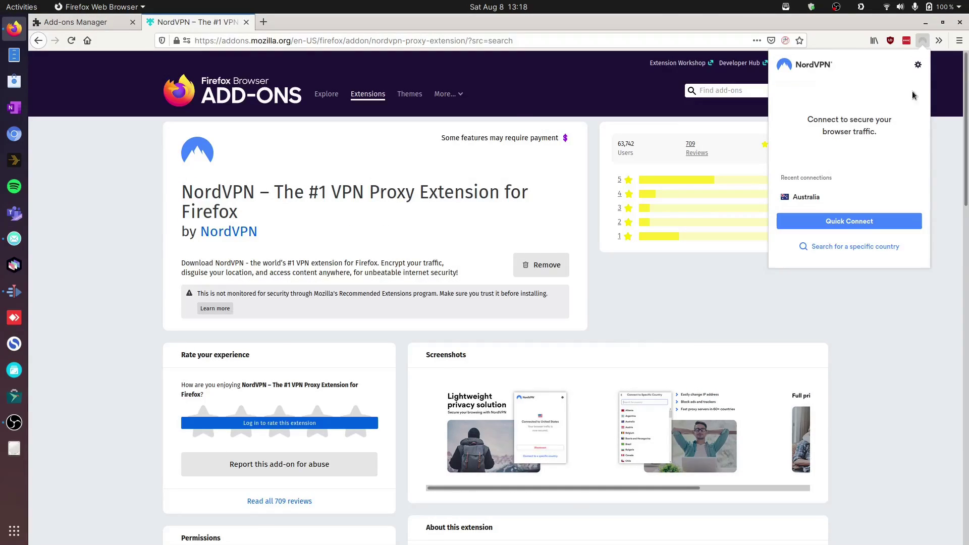
left_click(859, 221)
left_click(775, 387)
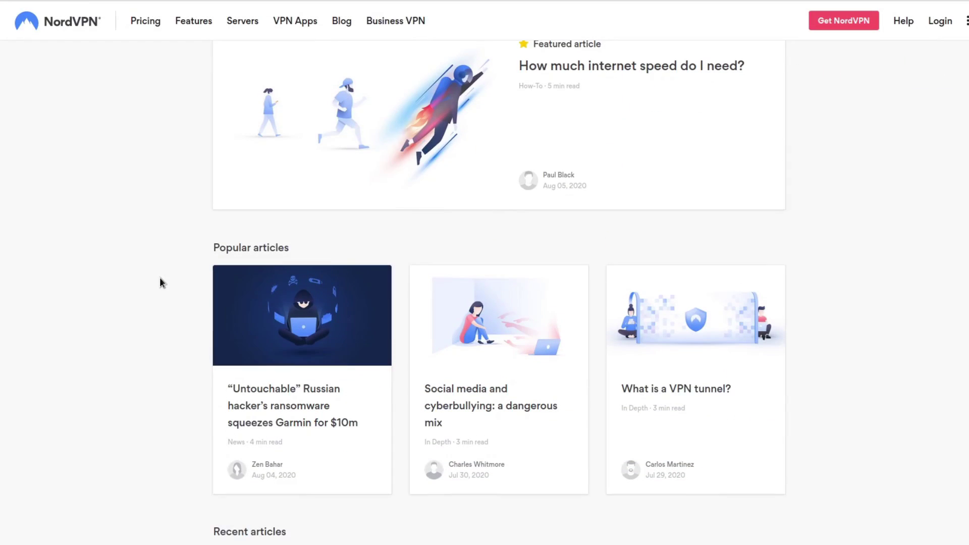
Scroll down the NordVPN blog and go to the NordLynx announcement article
scroll(161, 282, "down", 2)
scroll(160, 279, "down", 6)
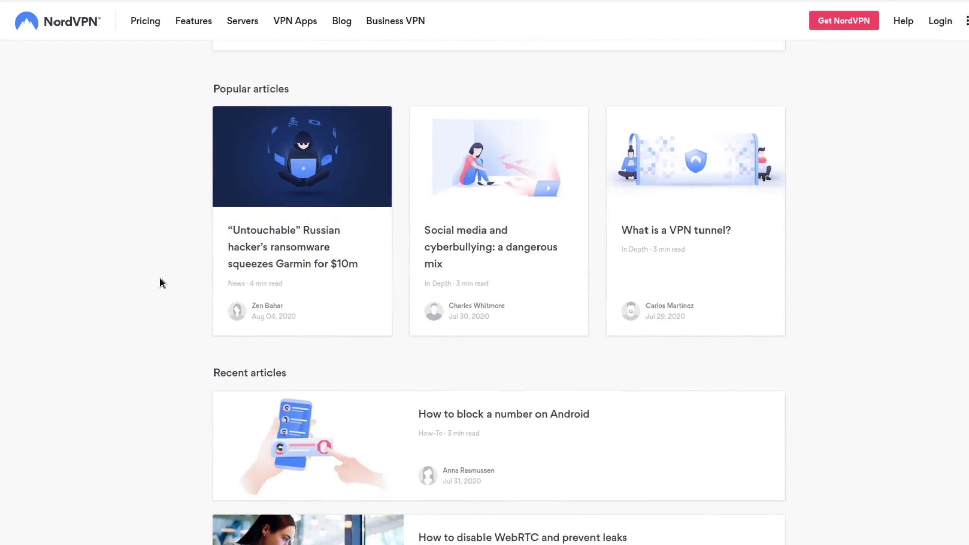
scroll(160, 278, "down", 6)
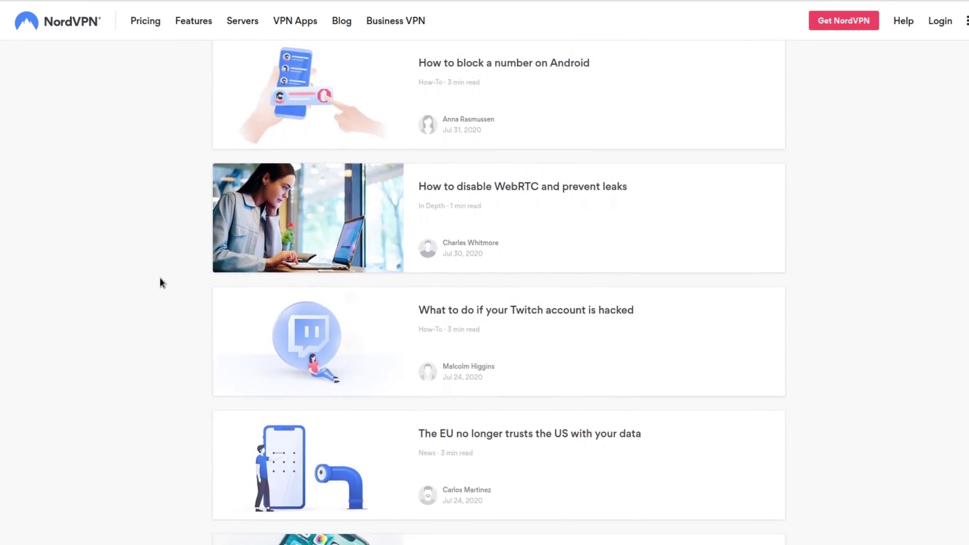
scroll(160, 278, "down", 9)
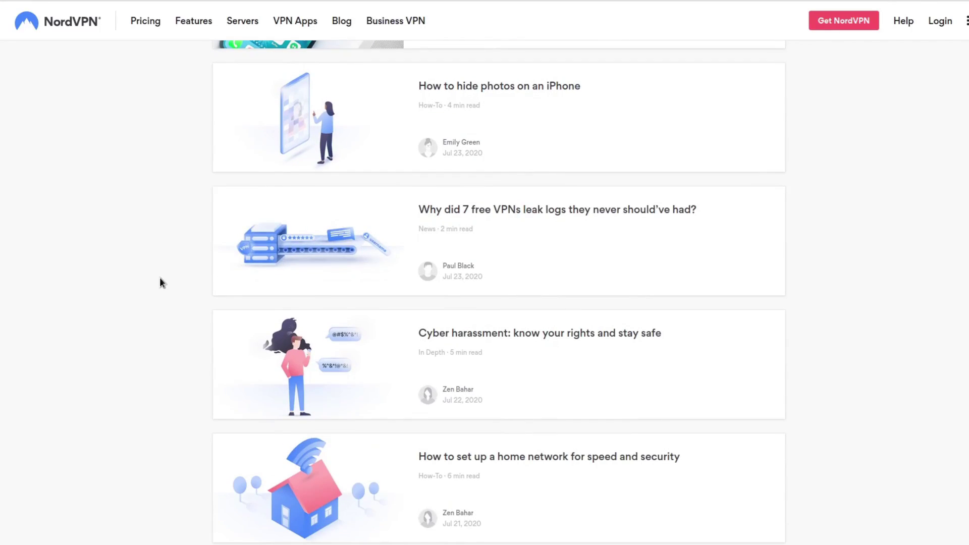
scroll(160, 277, "down", 1)
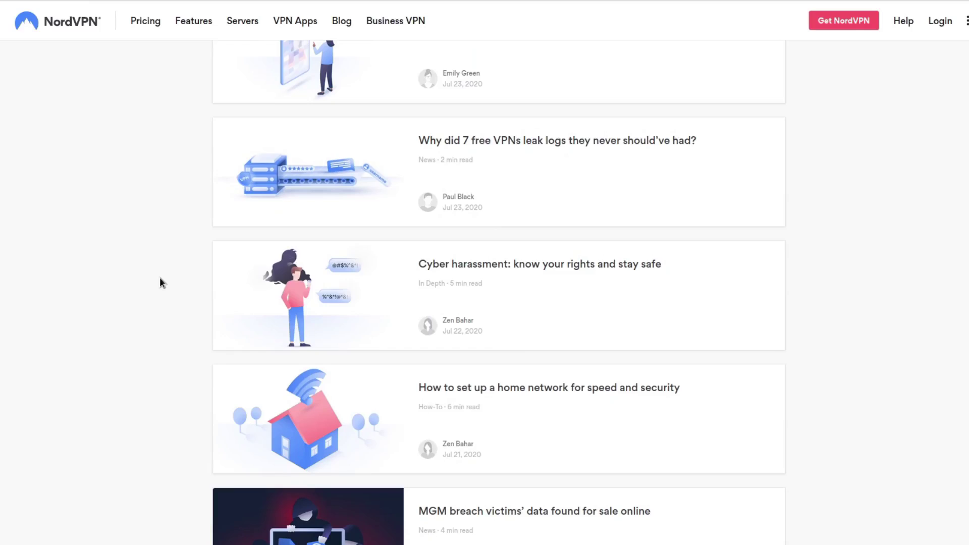
scroll(159, 277, "down", 5)
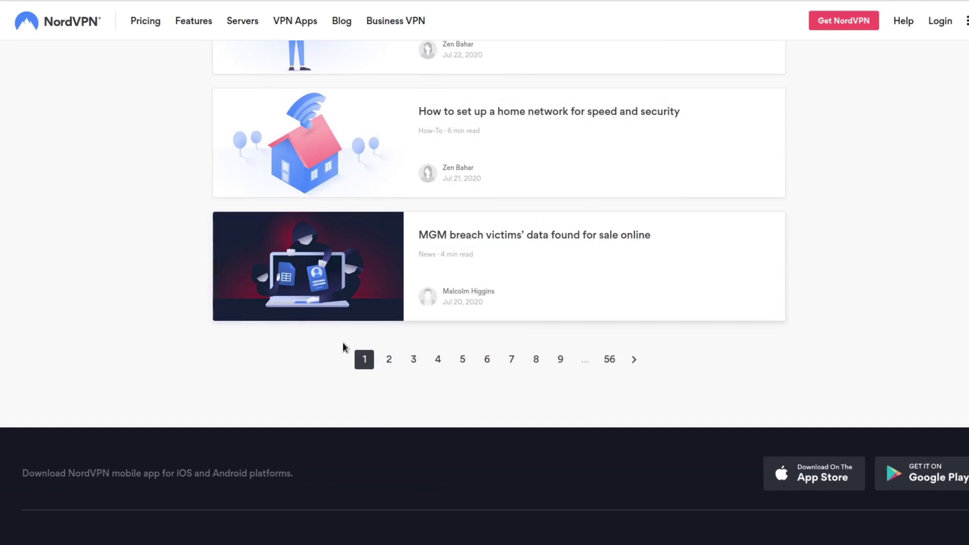
left_click(389, 359)
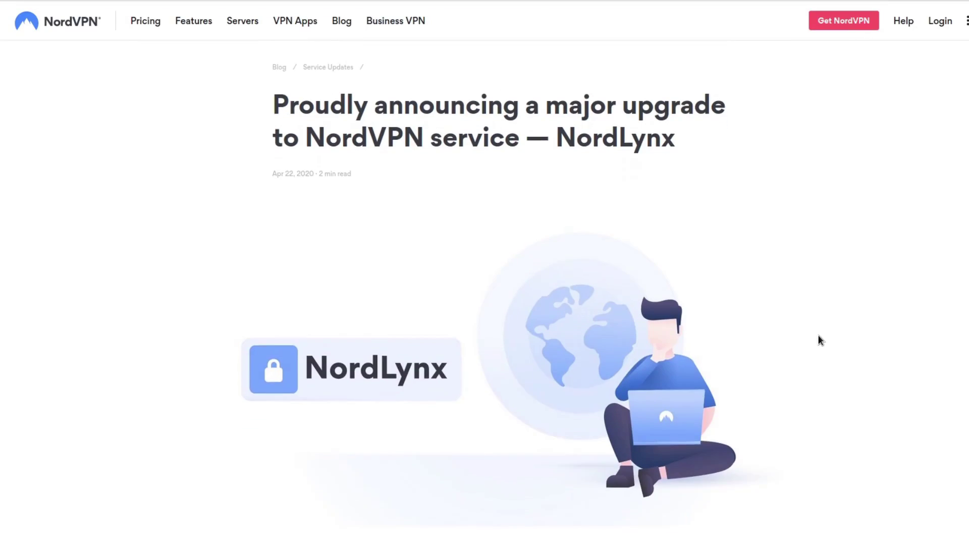
Read down the article, highlighting the 'NordLynx in a nutshell' paragraph, to the speed-test results
scroll(818, 337, "down", 6)
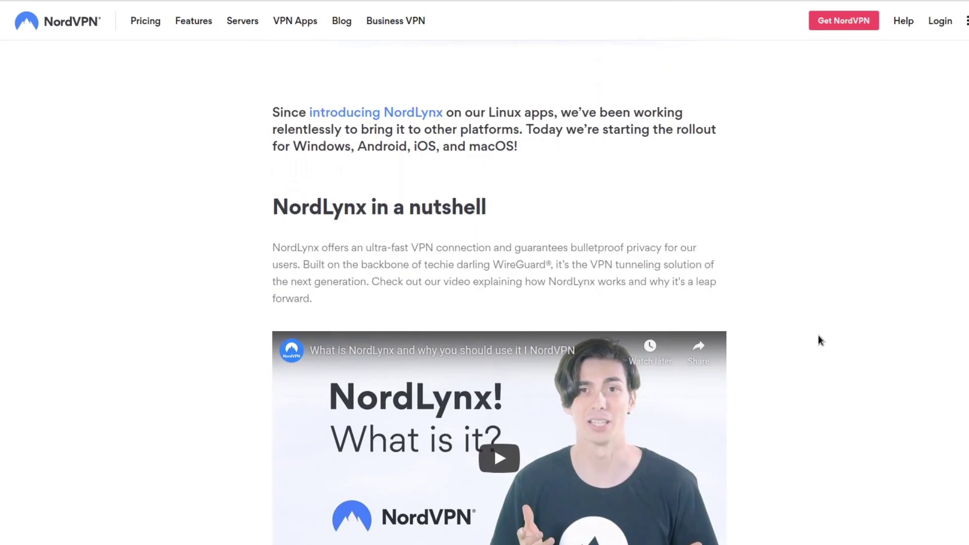
scroll(819, 337, "down", 1)
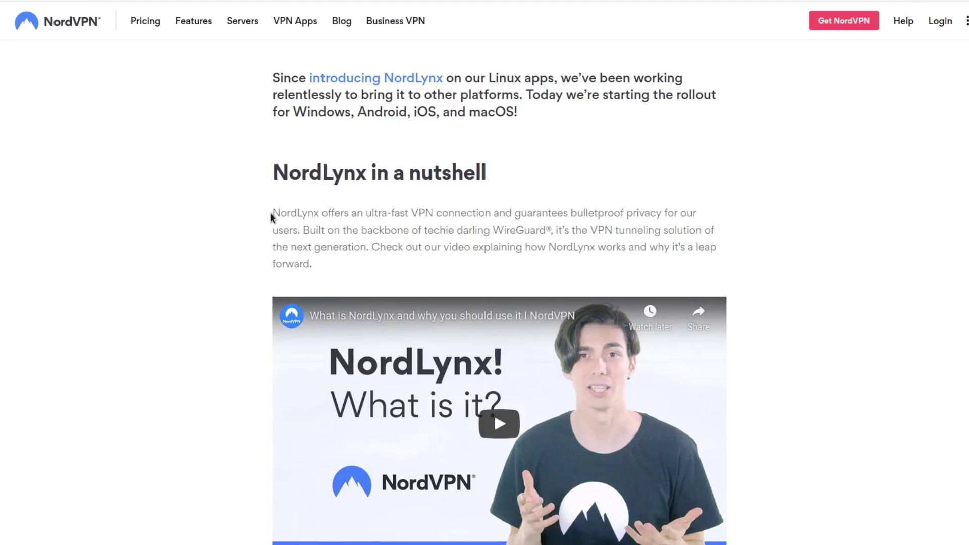
left_click_drag(273, 214, 516, 262)
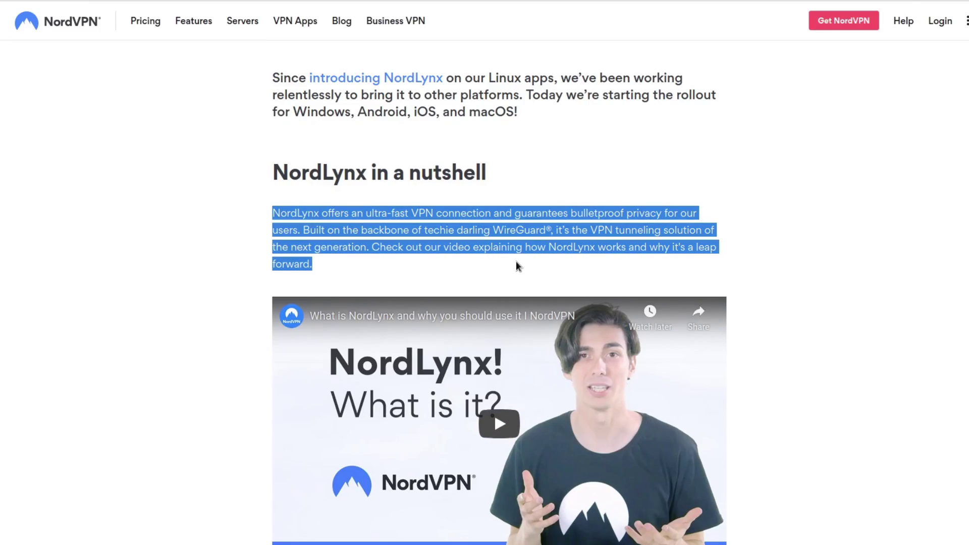
left_click(814, 336)
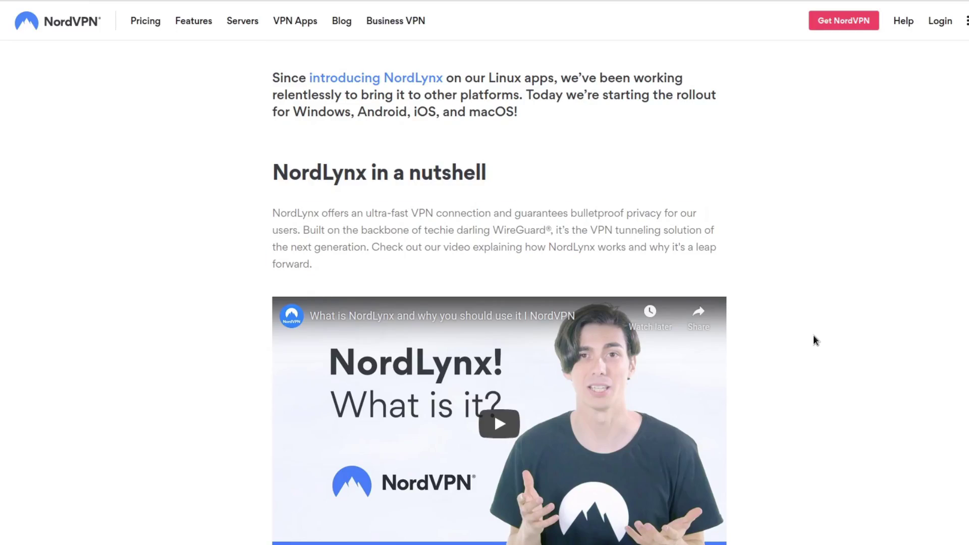
scroll(813, 336, "down", 10)
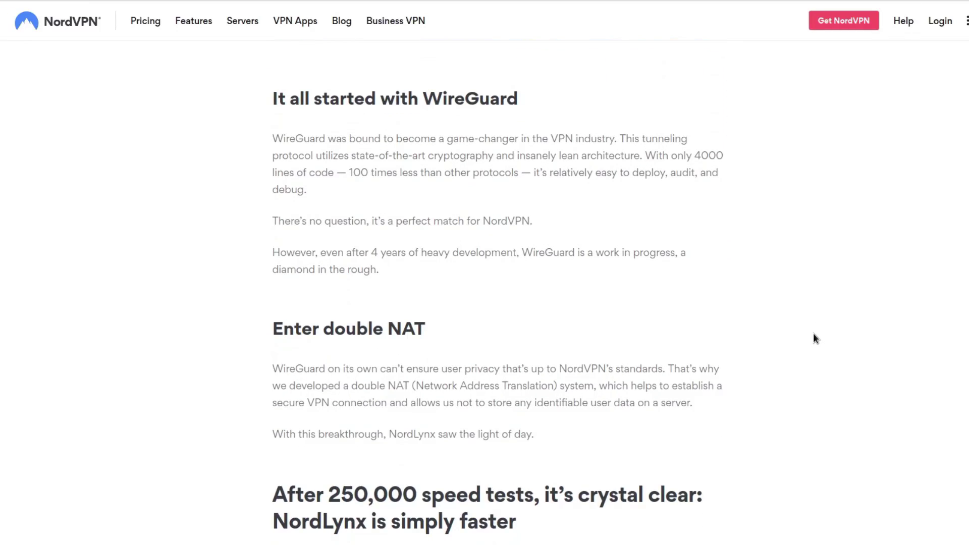
scroll(814, 334, "down", 8)
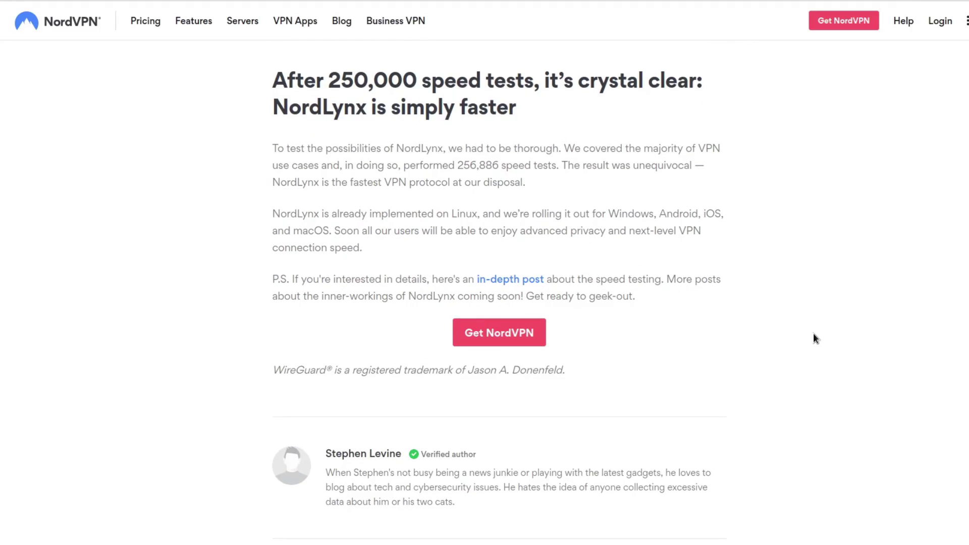
left_click(288, 48)
type("https://nordvpn.com")
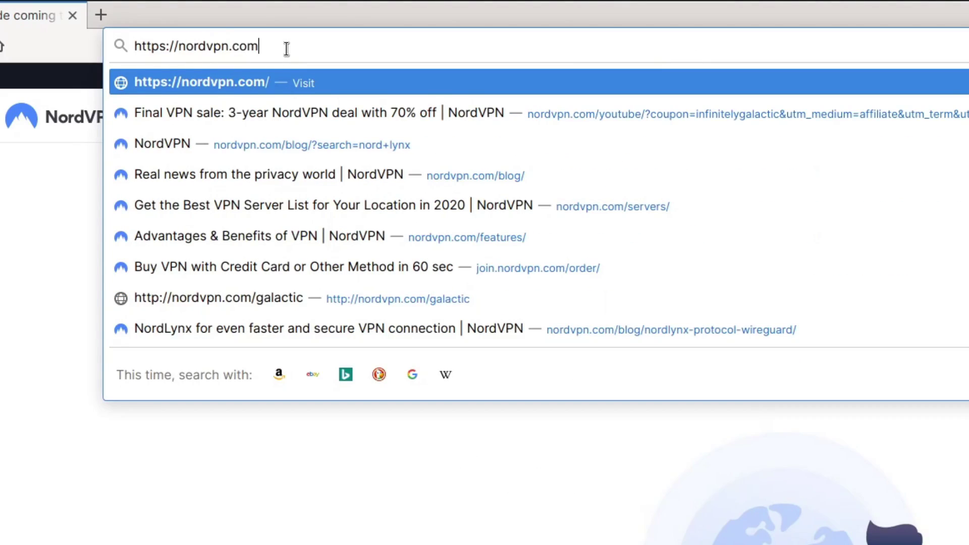
type("/infinitelygalactic")
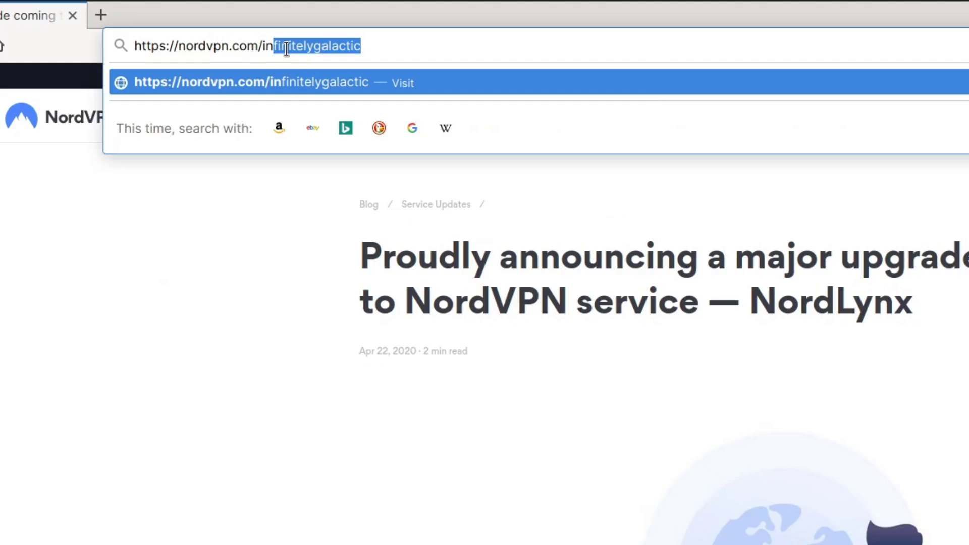
key("Return")
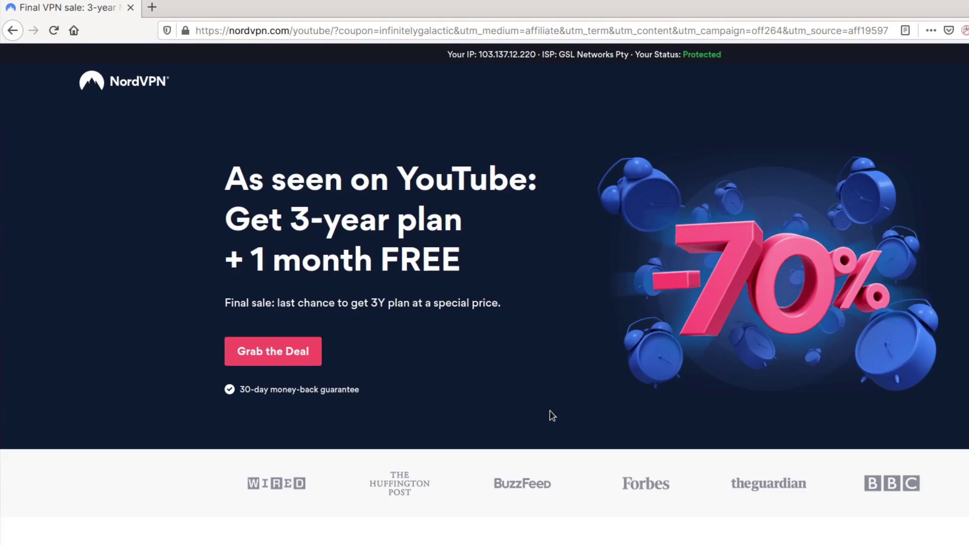
Scroll down and choose 'Try NordVPN Risk-Free' to reach the plan-selection order page
scroll(550, 411, "down", 12)
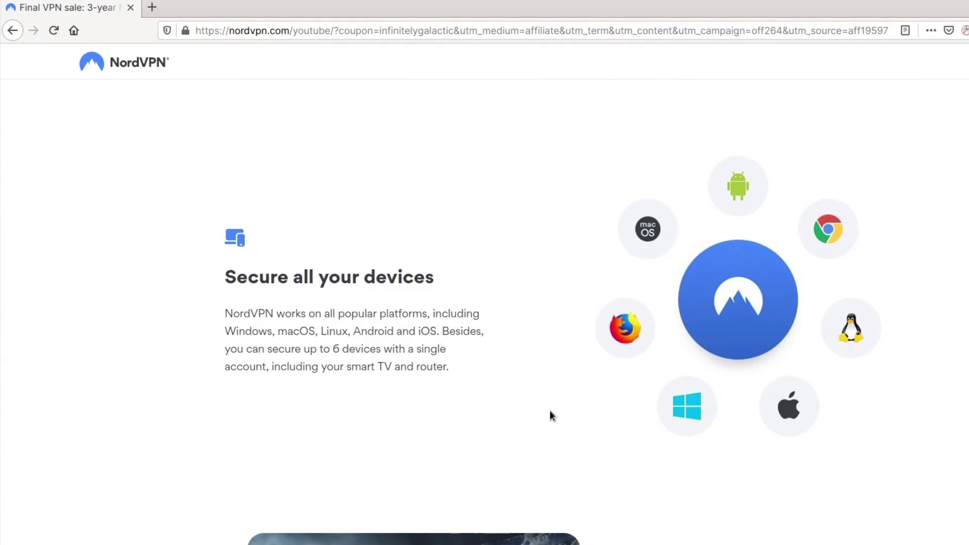
scroll(549, 410, "down", 10)
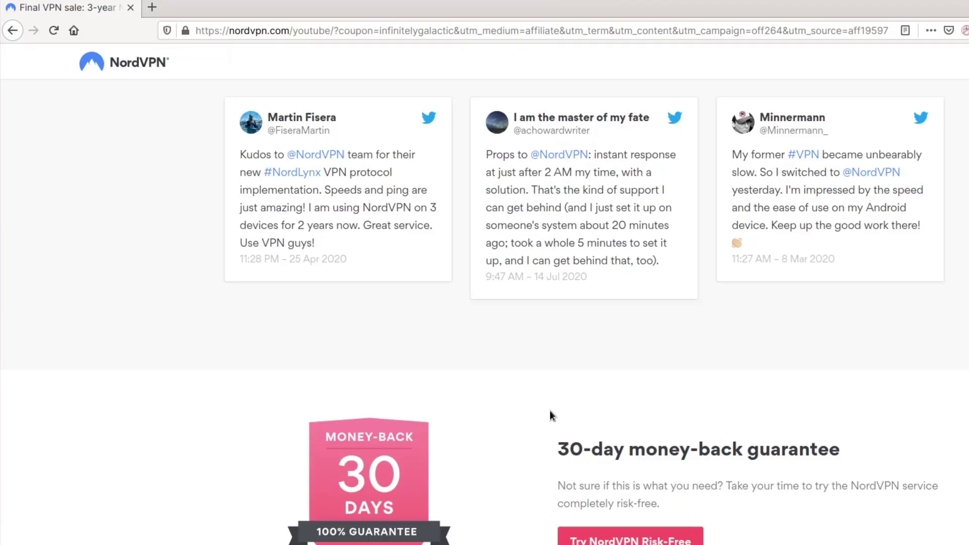
scroll(549, 410, "down", 2)
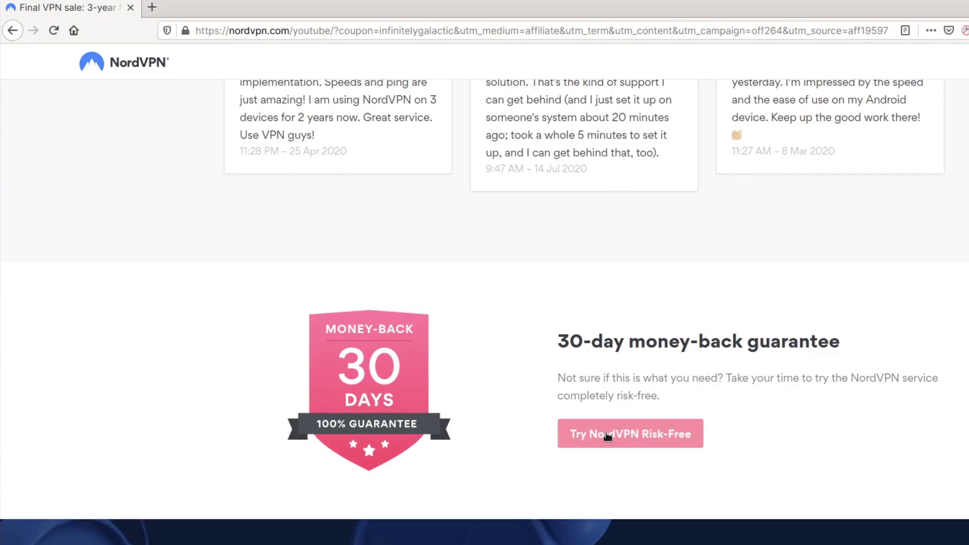
left_click(607, 436)
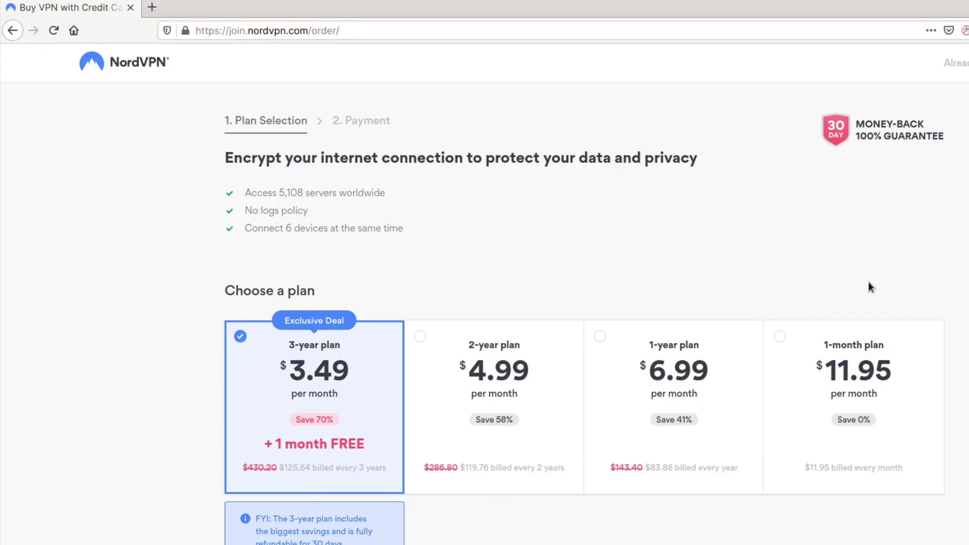
scroll(499, 222, "down", 5)
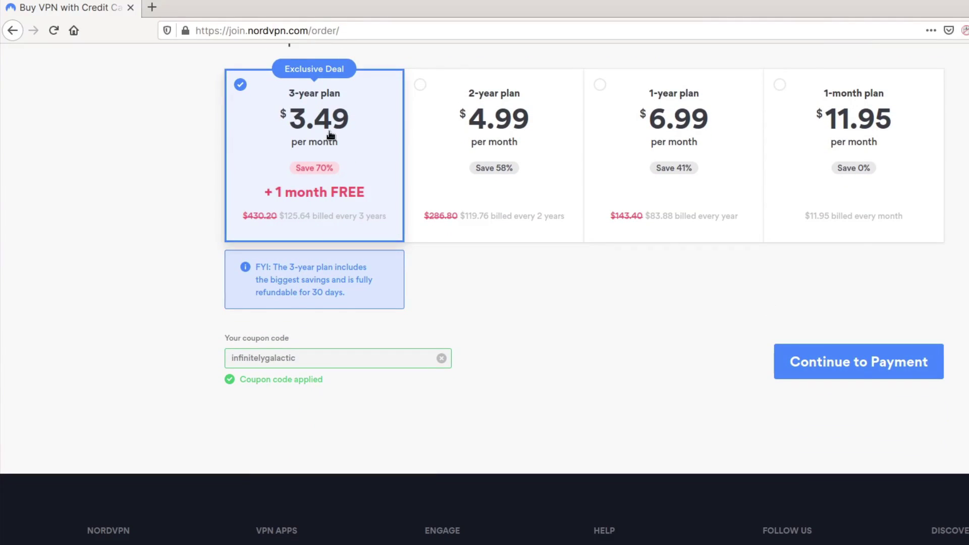
scroll(316, 217, "up", 5)
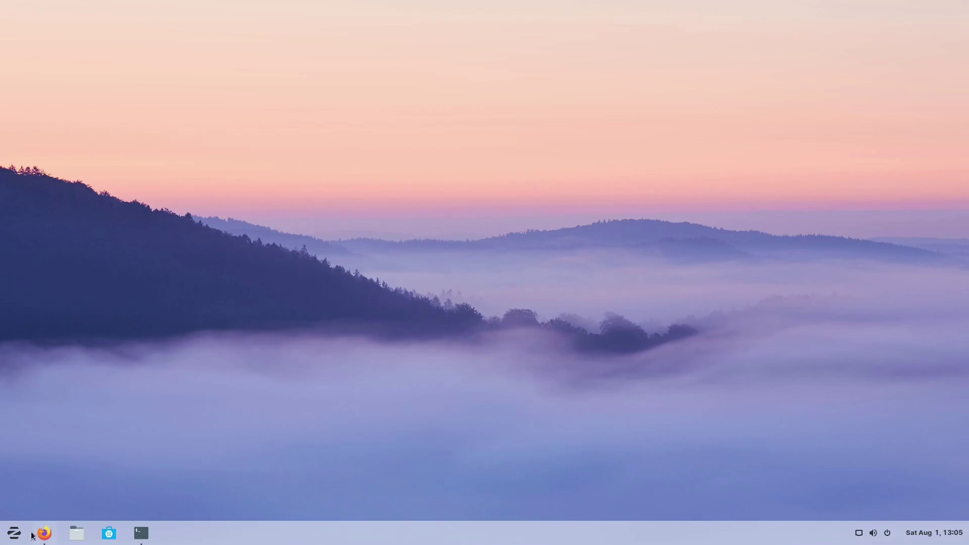
Search the applications menu for 'sett' and launch Settings
left_click(14, 534)
type("about")
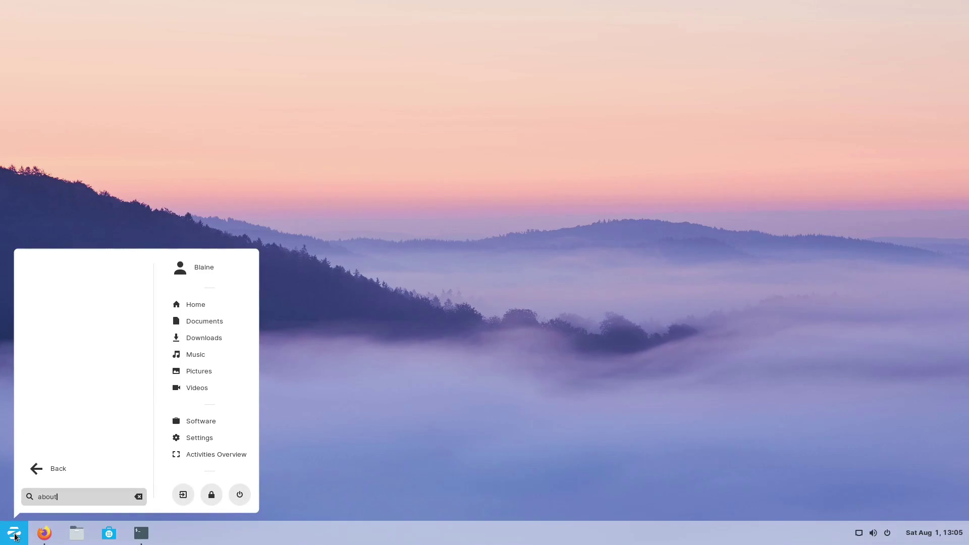
key("BackSpace")
key("BackSpace")
key("BackSpace")
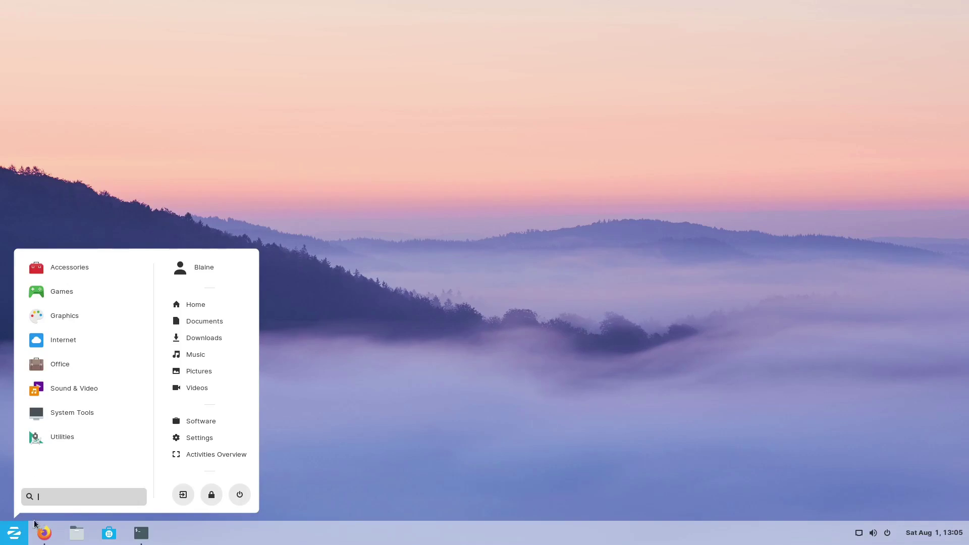
type("sett")
key("Return")
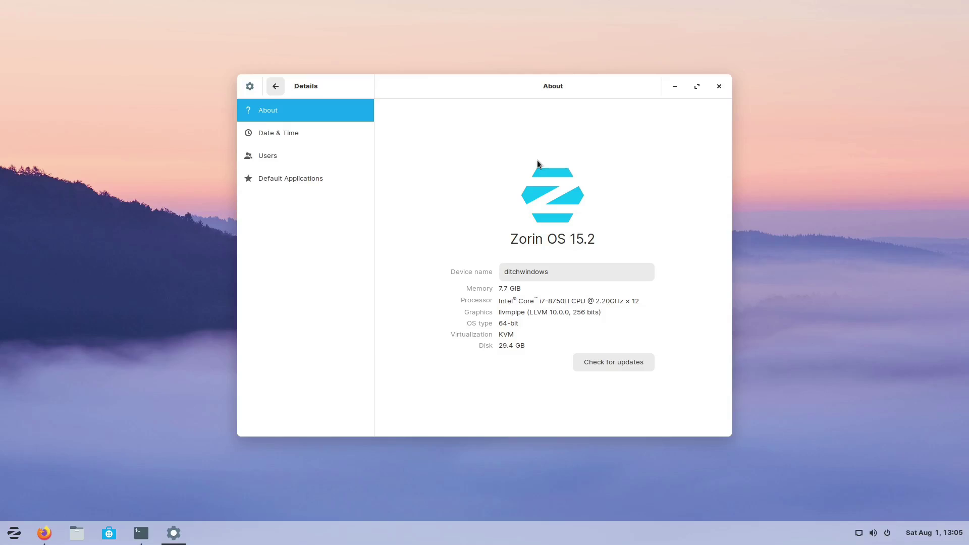
Reposition the Settings window and bring the Terminal window forward, moving it left
left_click_drag(478, 88, 455, 74)
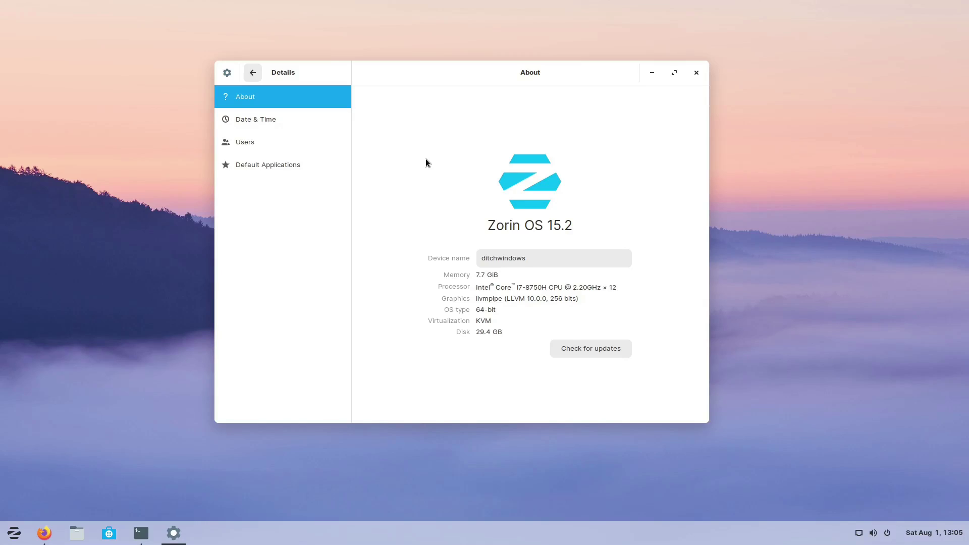
left_click_drag(477, 77, 488, 105)
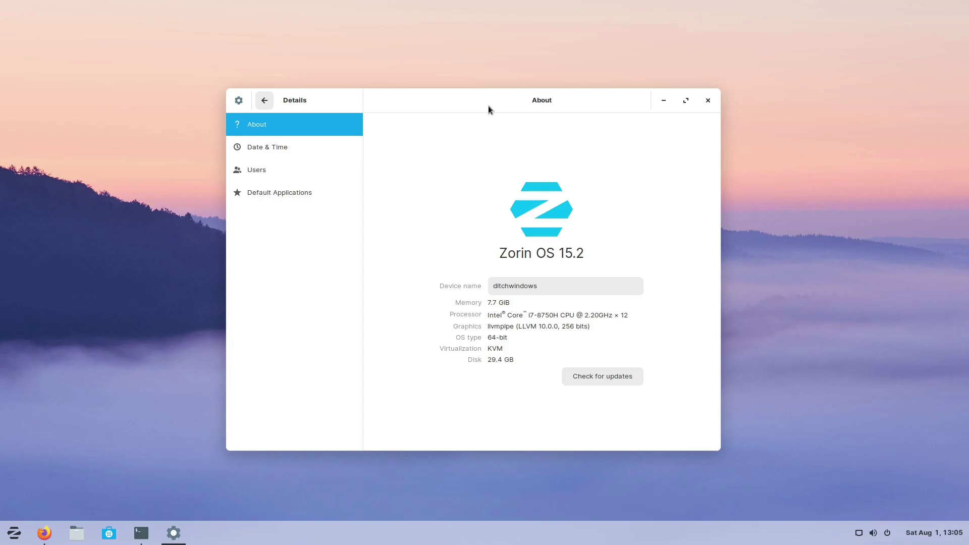
left_click(141, 533)
left_click_drag(467, 163, 262, 159)
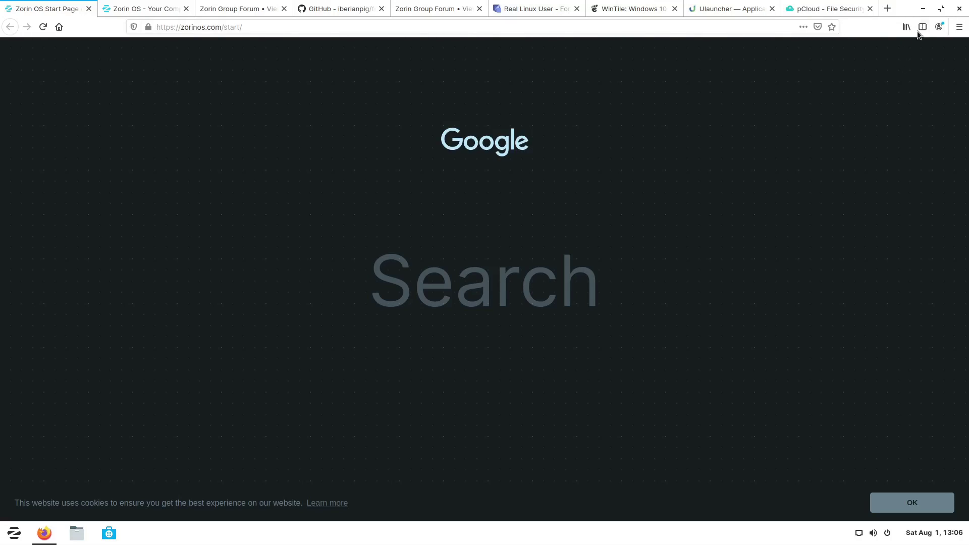
Minimize Firefox to reveal the desktop
left_click(923, 11)
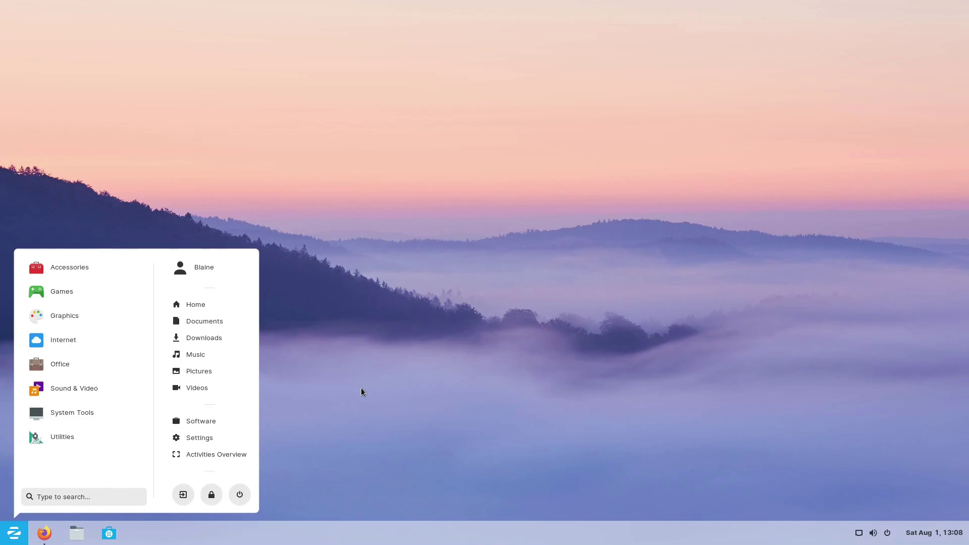
Launch the Home folder from the Zorin menu and reposition the Files window
left_click(198, 304)
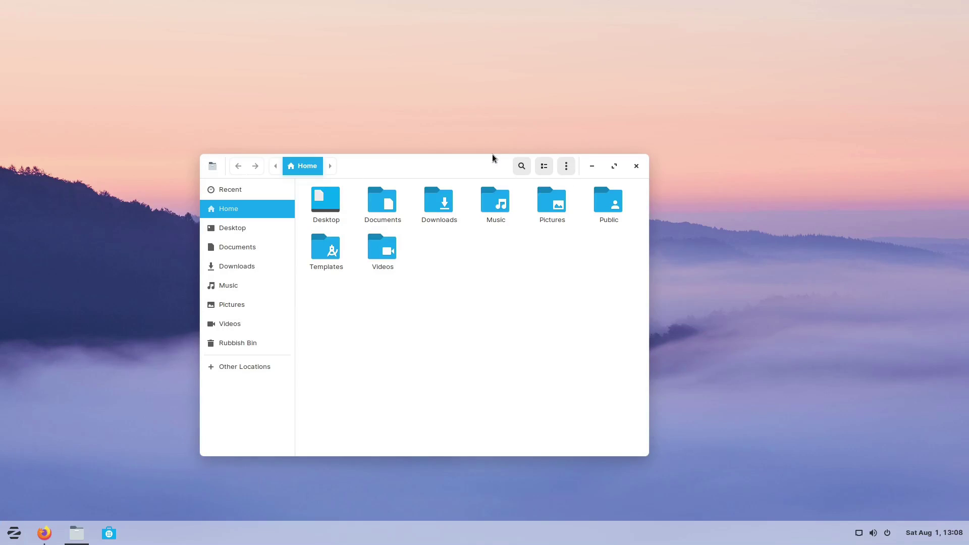
left_click_drag(483, 168, 558, 93)
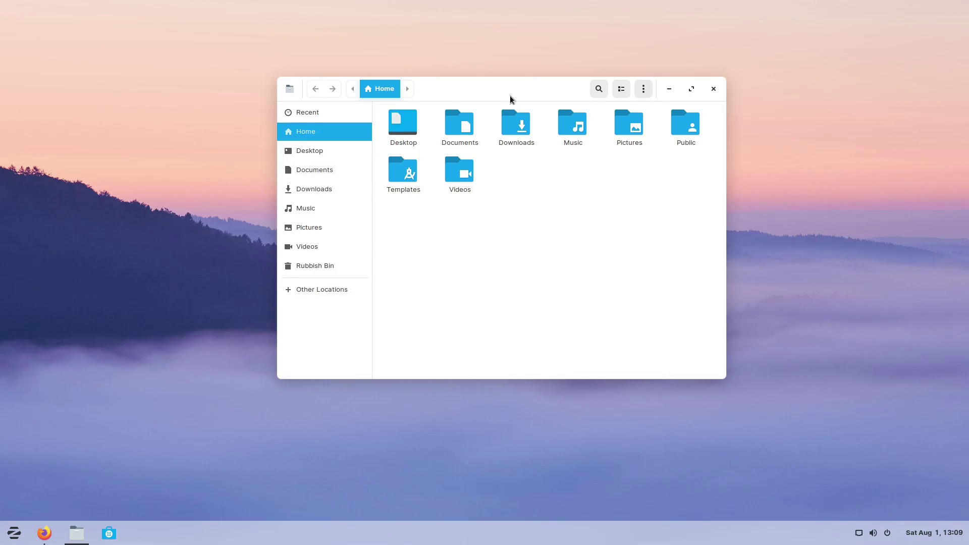
left_click_drag(510, 98, 480, 121)
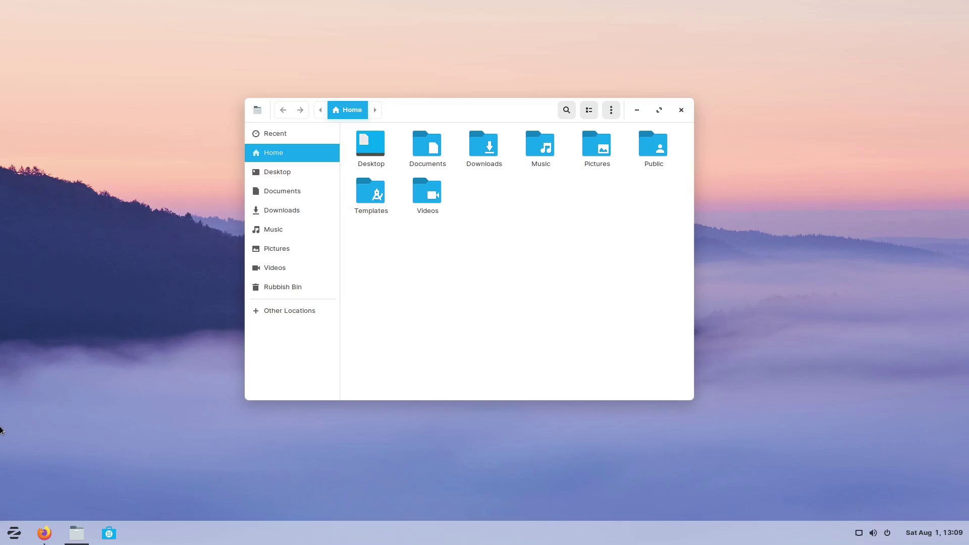
key("super")
type("appe")
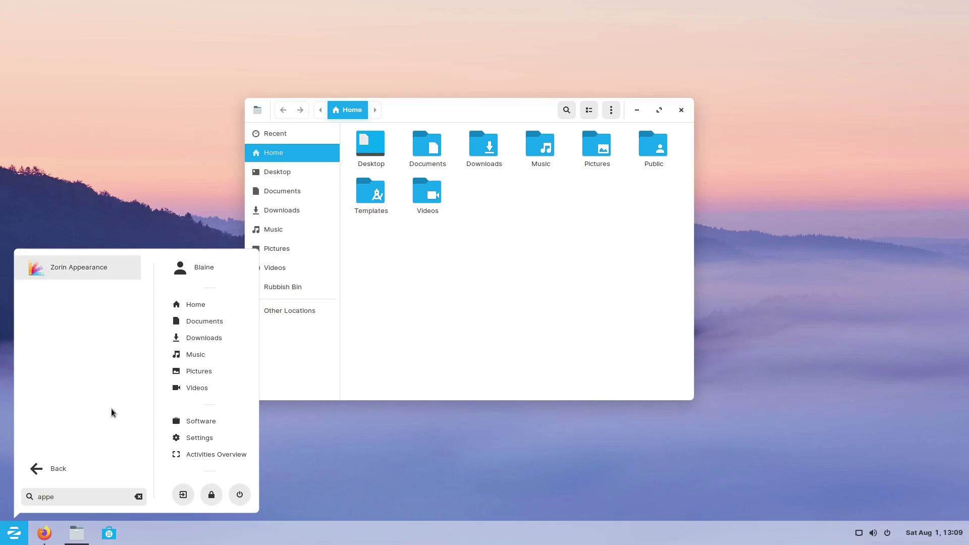
key("Return")
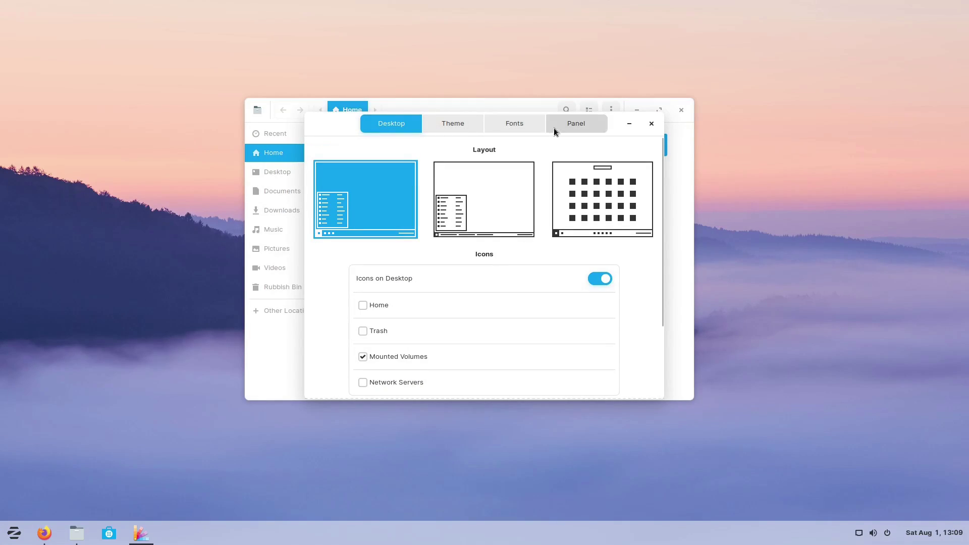
left_click(533, 122)
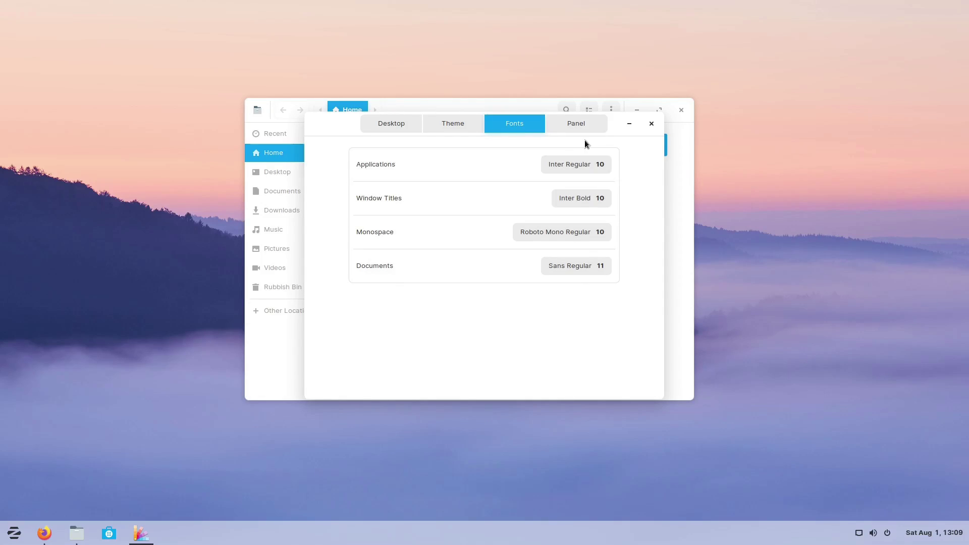
left_click(548, 126)
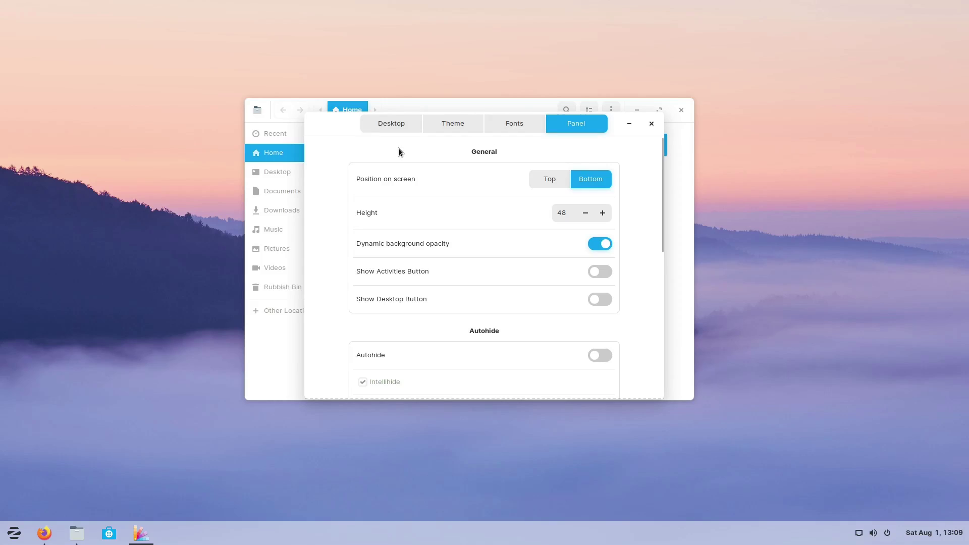
scroll(638, 190, "down", 10)
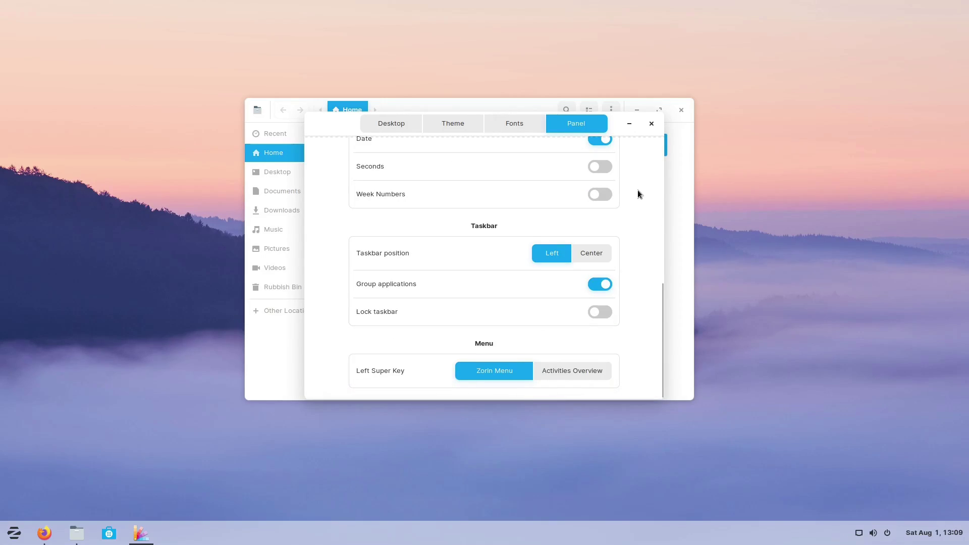
left_click(651, 123)
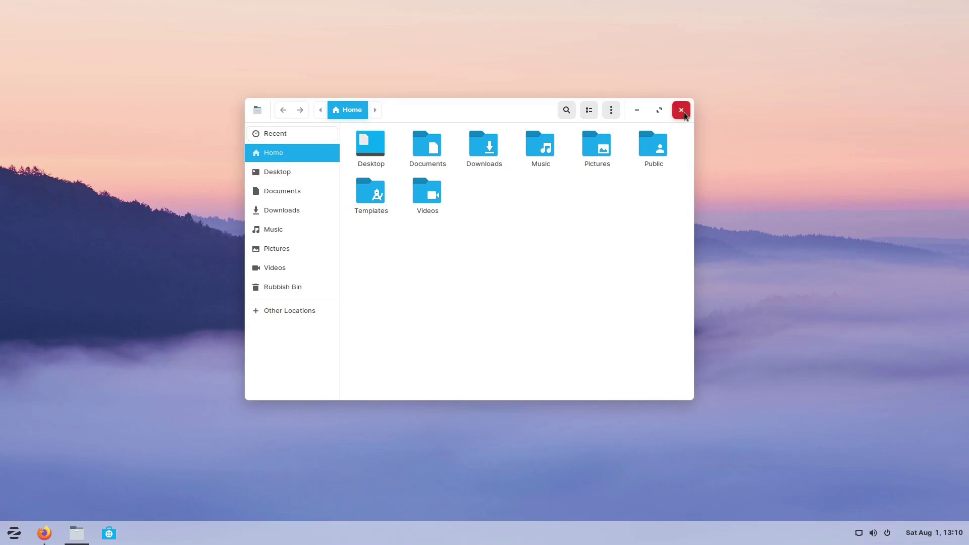
Close Files, look at the menu's Games category, then launch the Software store
left_click(683, 112)
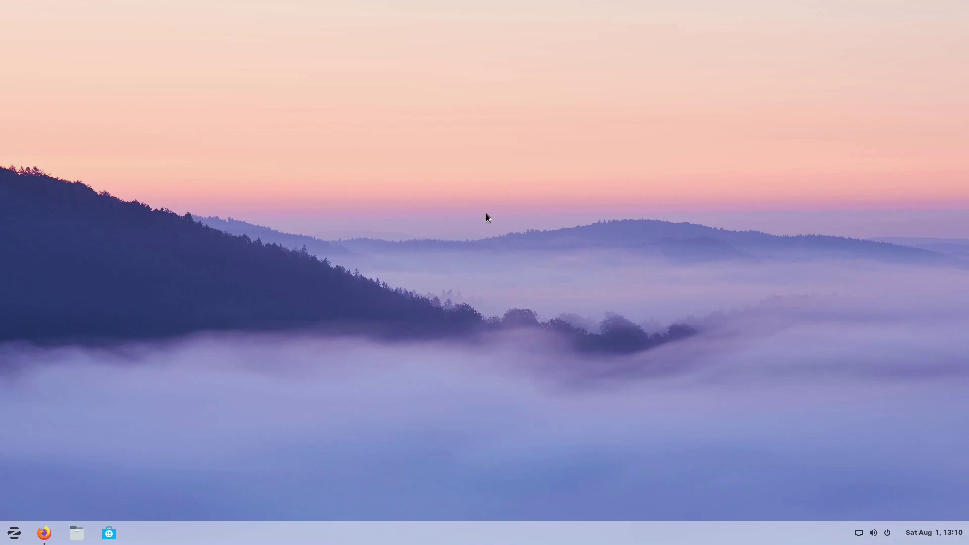
left_click(14, 533)
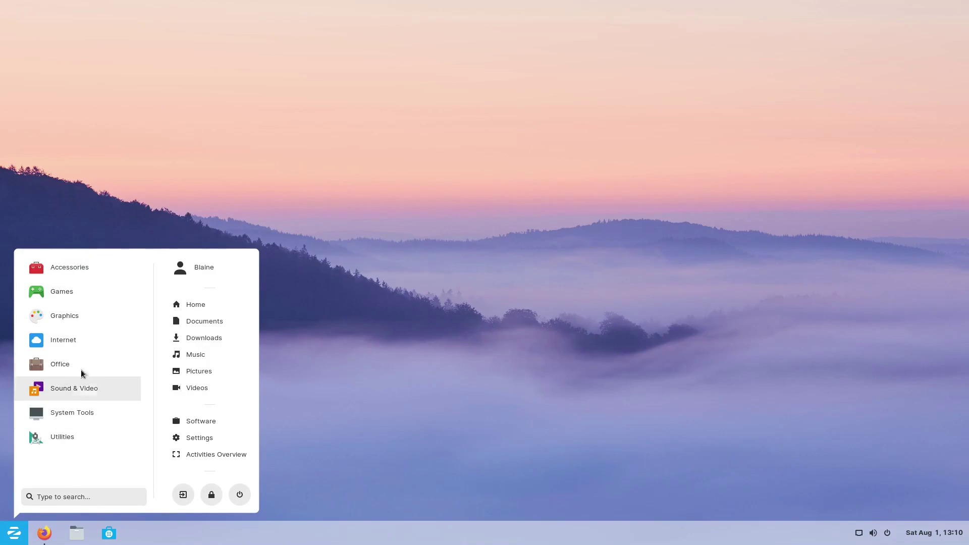
left_click(73, 295)
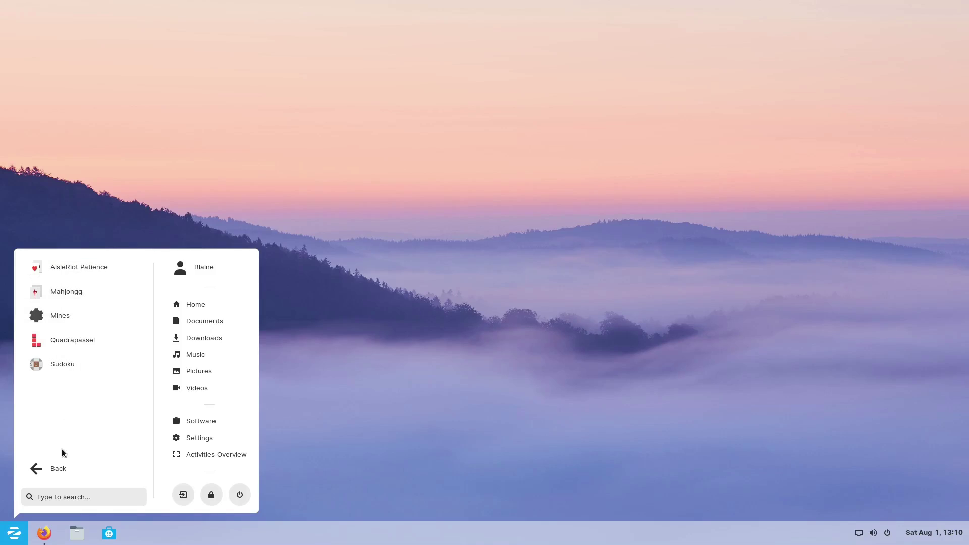
left_click(59, 469)
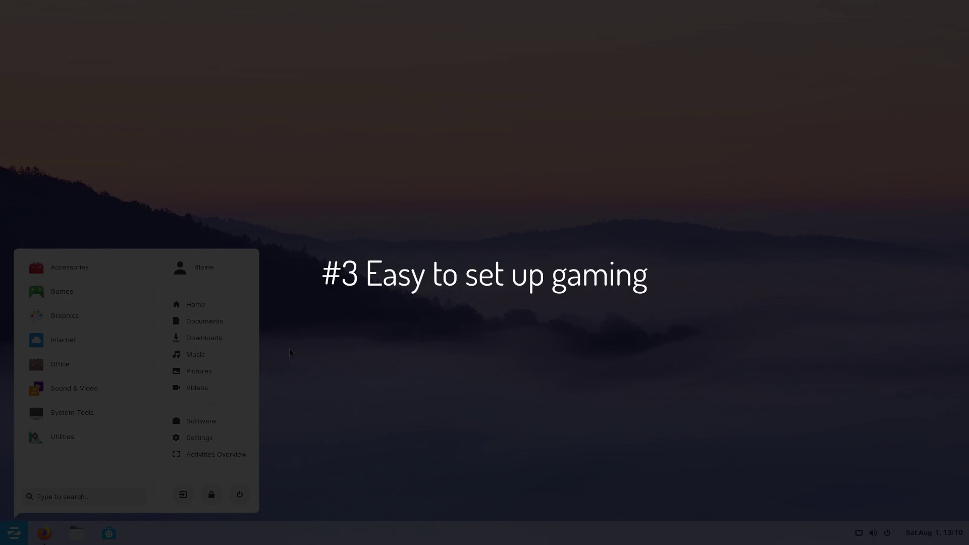
left_click(290, 352)
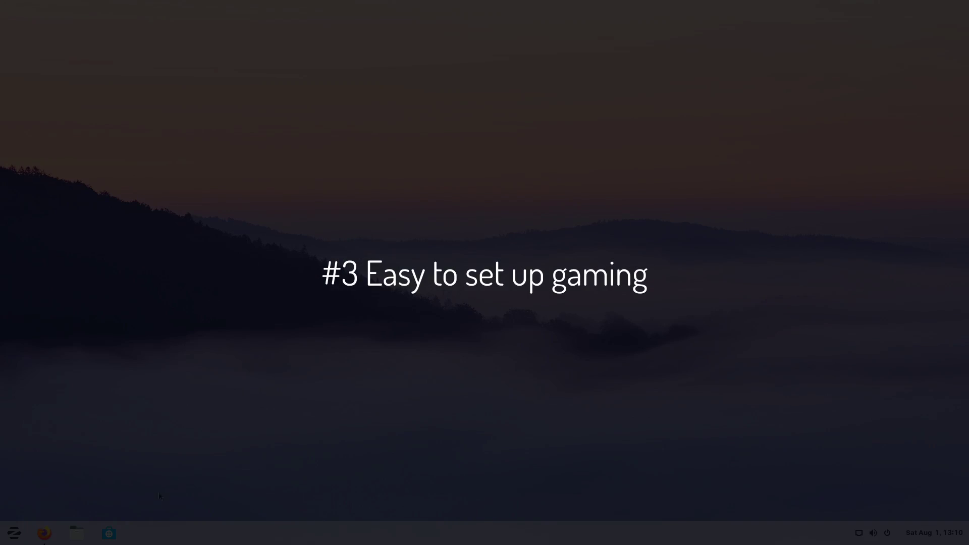
left_click(112, 534)
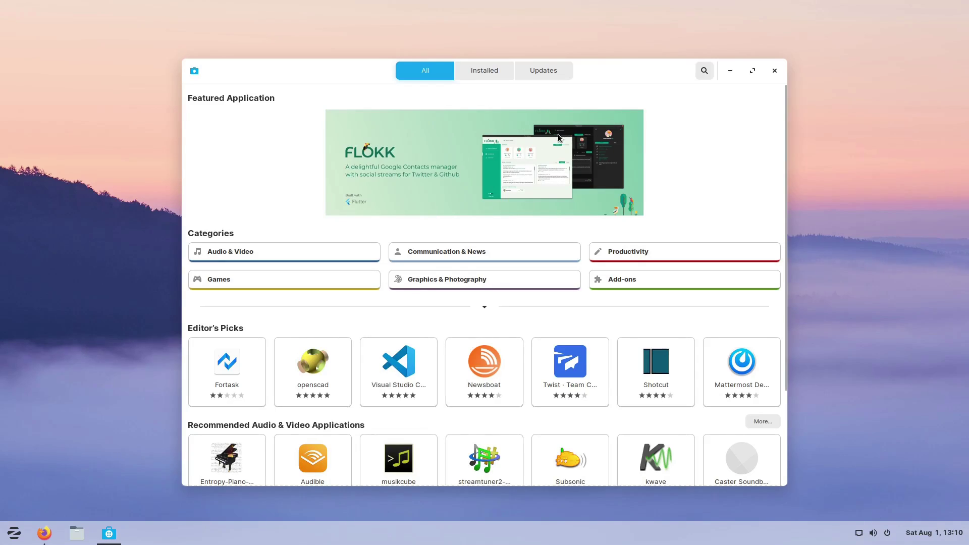
Search the store for 'lutris', view its details page and start installing Lutris
left_click(704, 71)
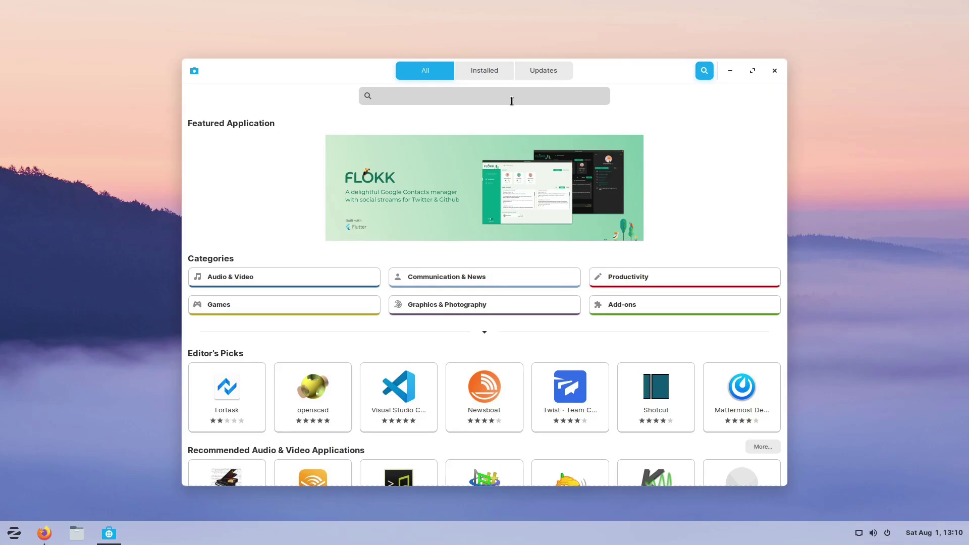
type("lutris")
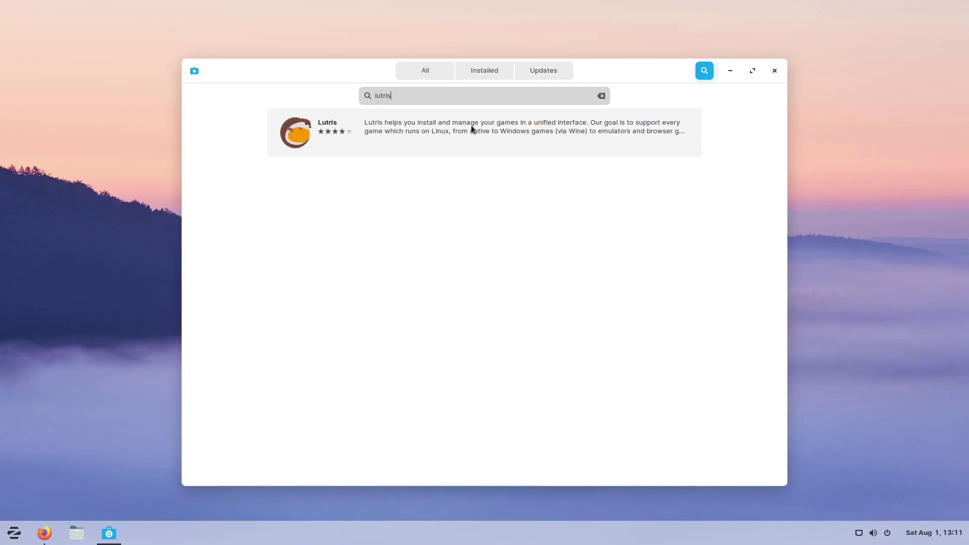
left_click(472, 129)
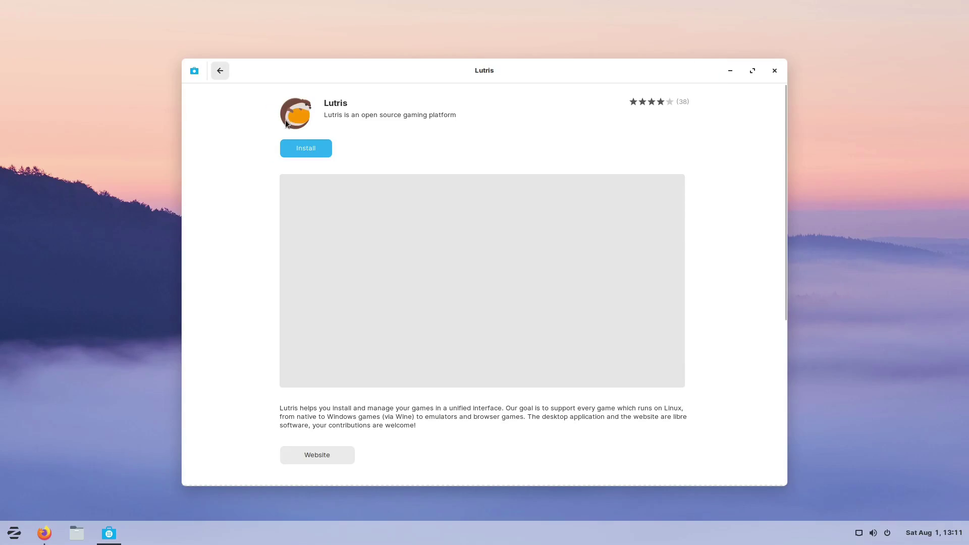
left_click(320, 151)
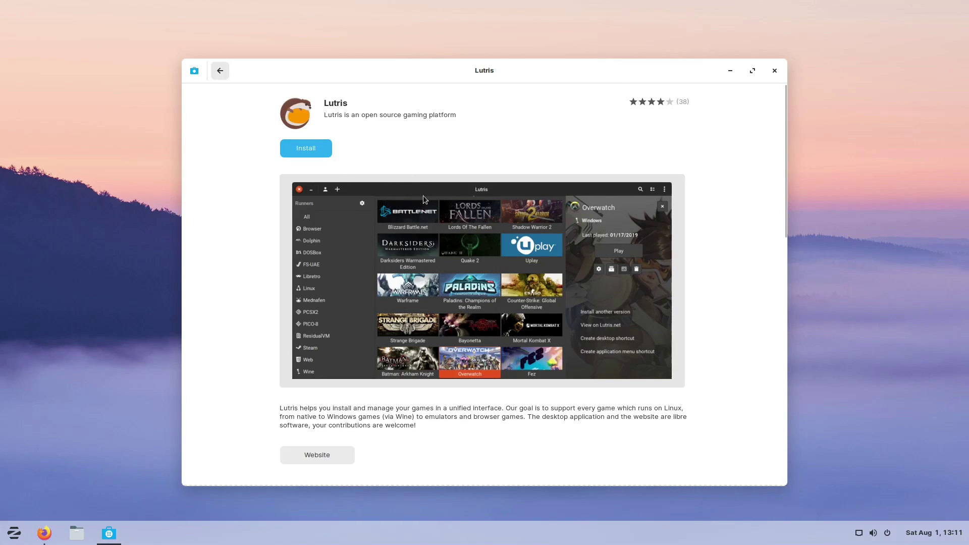
scroll(409, 321, "down", 5)
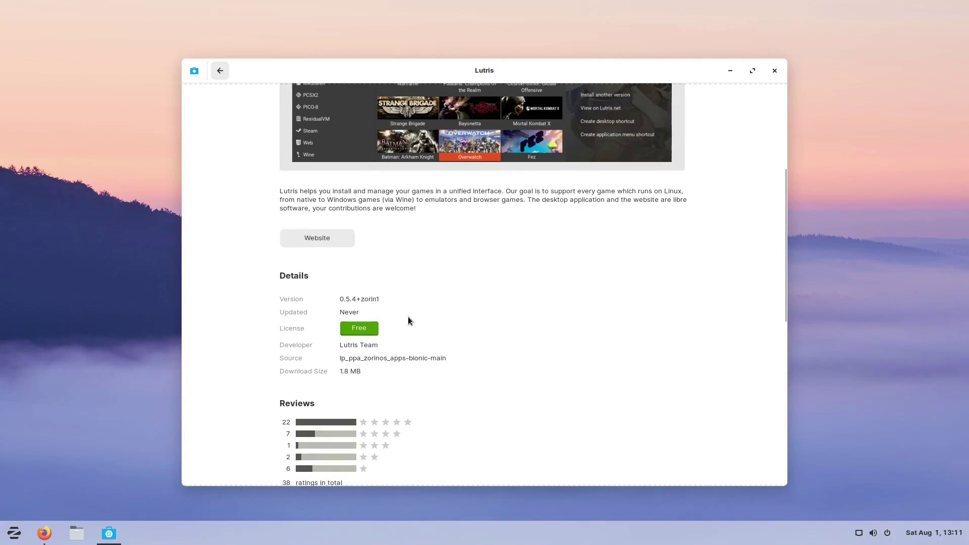
scroll(409, 321, "up", 5)
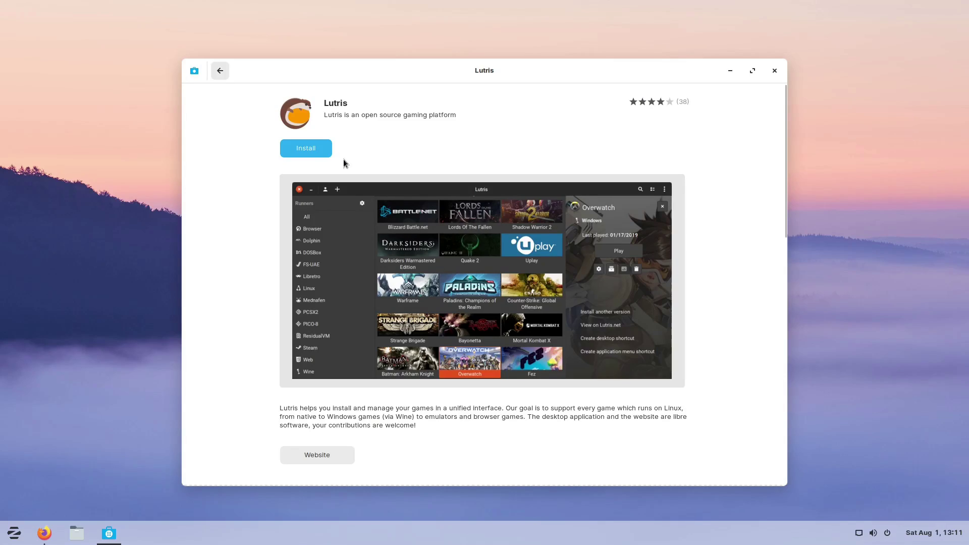
left_click(318, 150)
Return to the lutris results, reopen the Lutris details page, then close the Software store
left_click(220, 71)
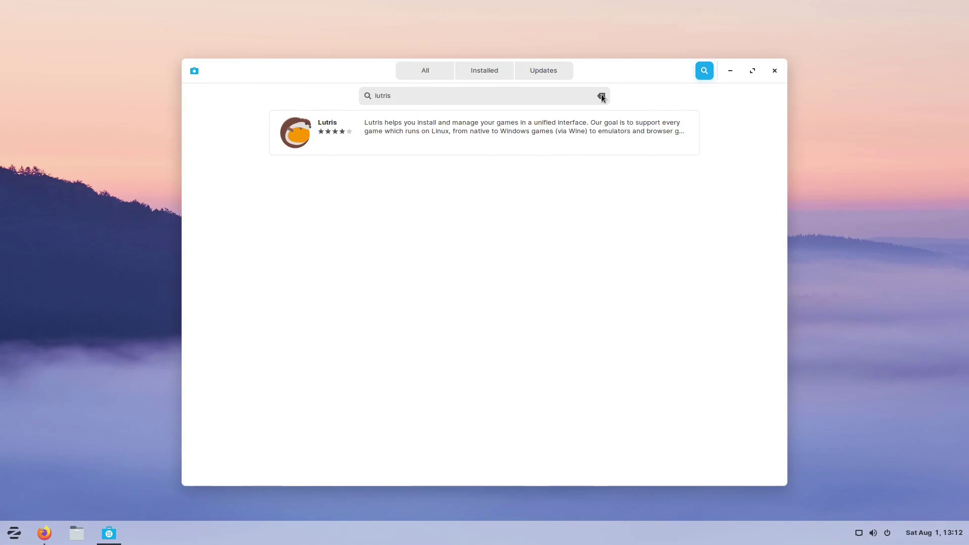
left_click(429, 131)
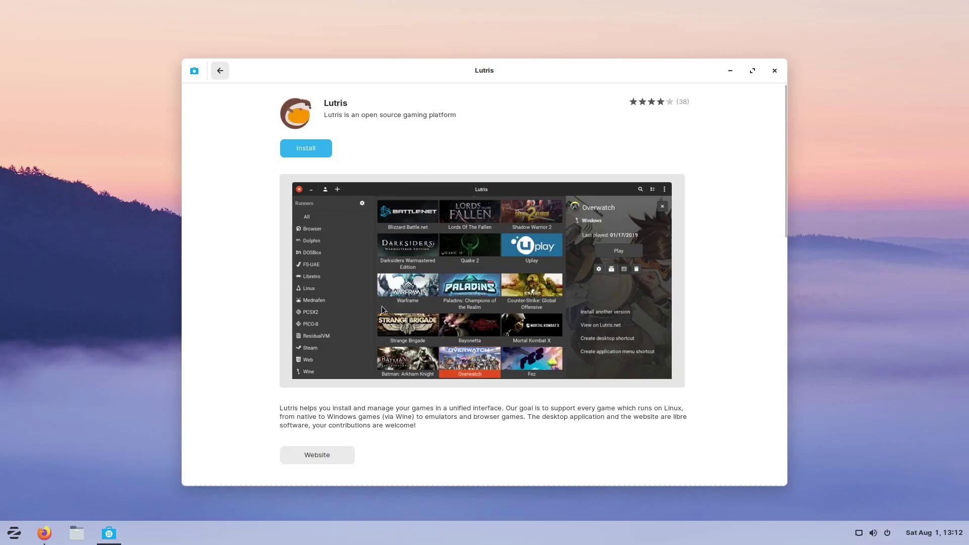
scroll(386, 313, "down", 5)
scroll(386, 308, "down", 3)
scroll(387, 308, "up", 8)
left_click(775, 72)
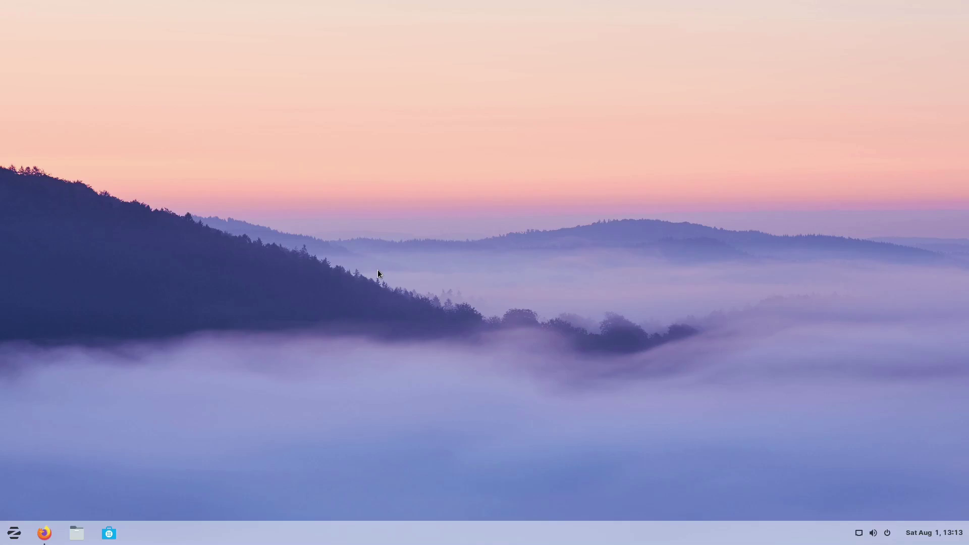
Reach Display settings via a 'display' search, then switch to the Online Accounts page
key("super")
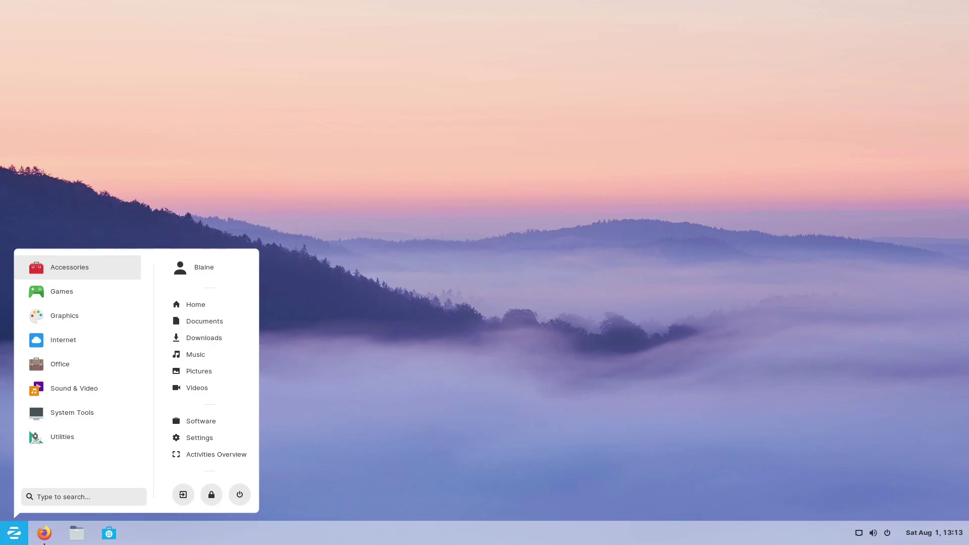
type("display")
key("Return")
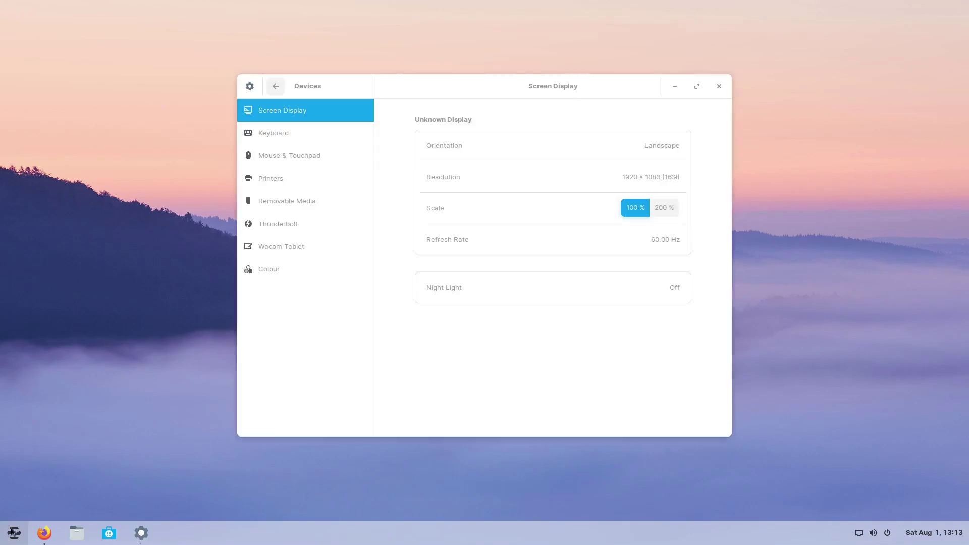
left_click(275, 89)
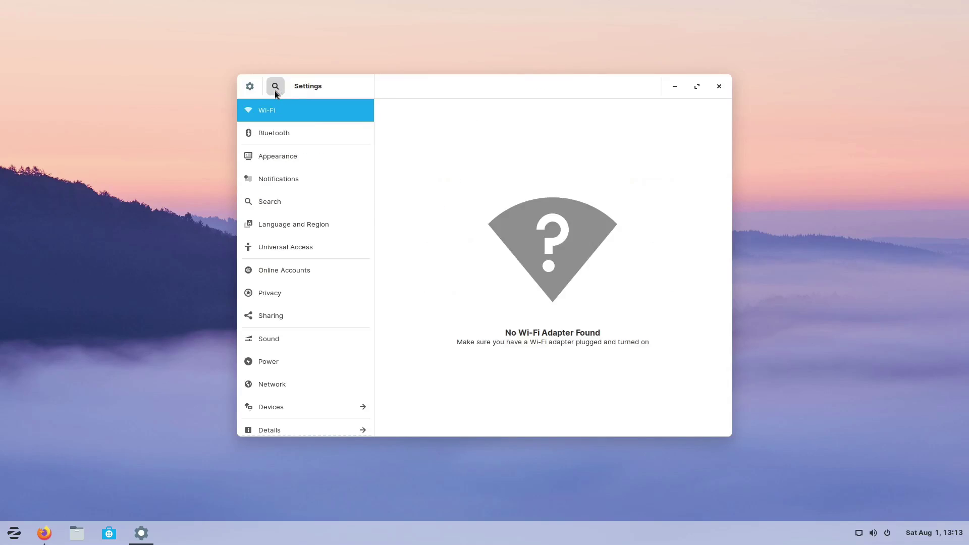
left_click(281, 269)
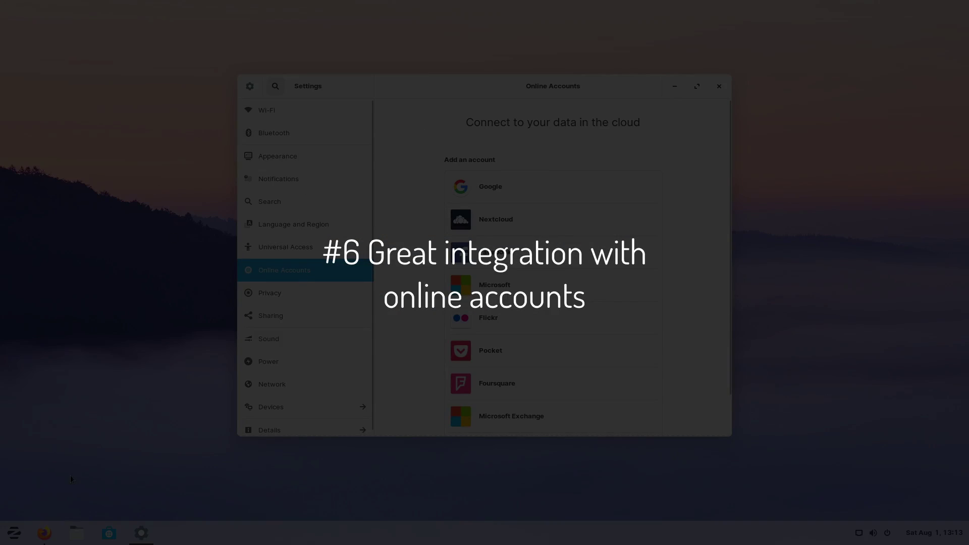
Search the application menu for 'cal' and launch Calendar instead of Calculator
left_click(12, 537)
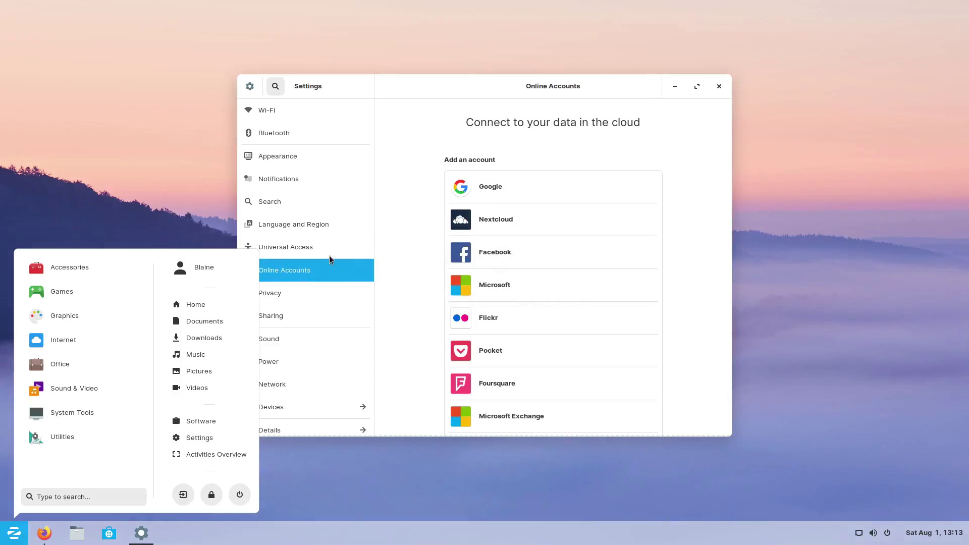
left_click(321, 269)
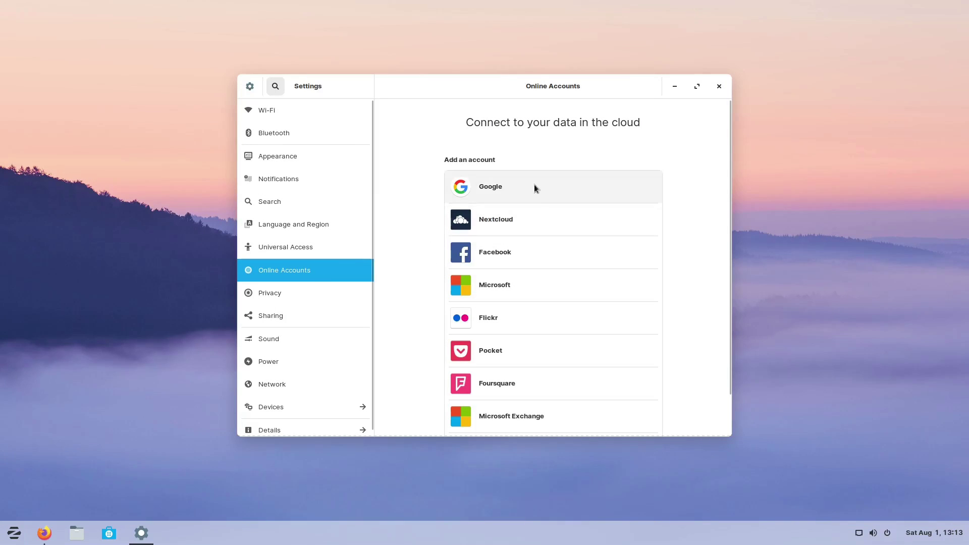
scroll(524, 285, "down", 2)
scroll(524, 286, "up", 2)
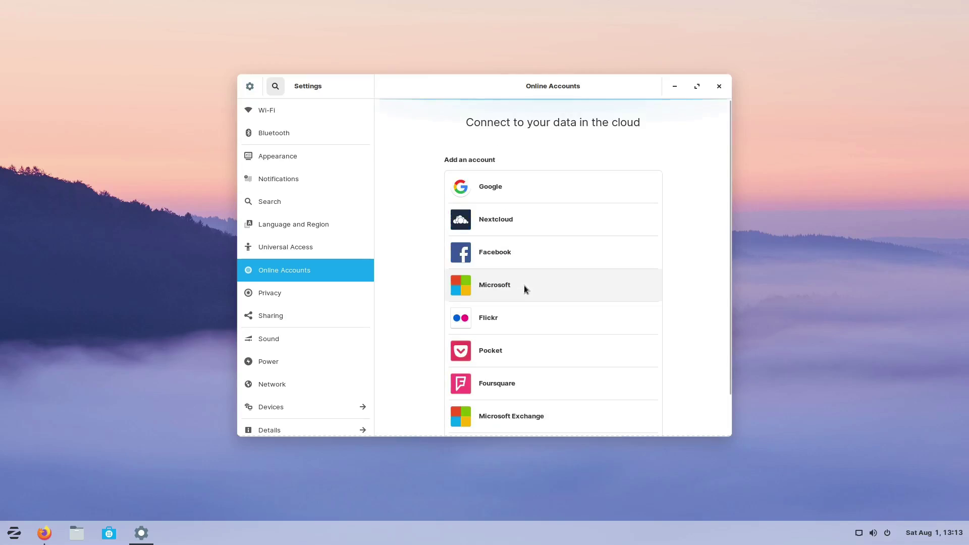
key("super")
type("cal")
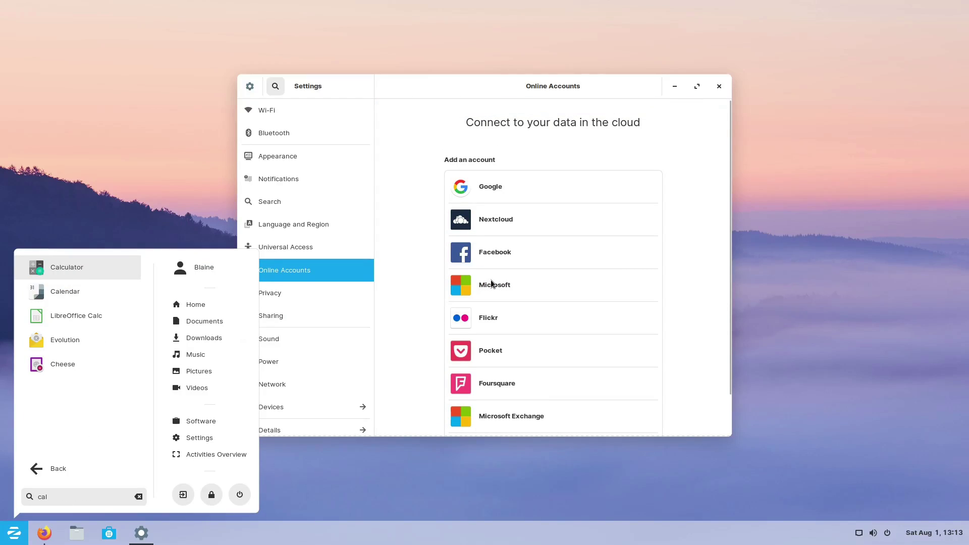
key("Down")
key("Return")
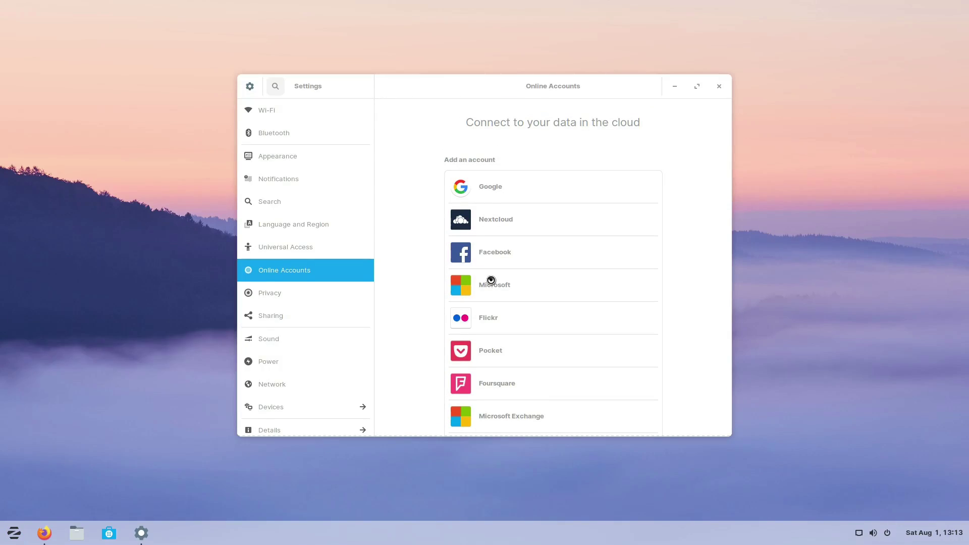
Launch Evolution via an 'auto' search and dismiss its welcome wizard
key("super")
type("auto")
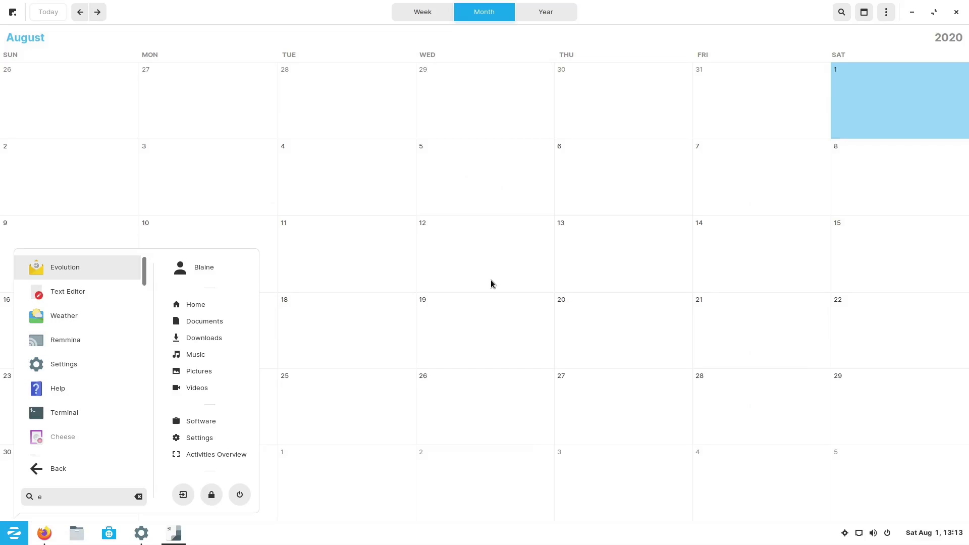
key("Return")
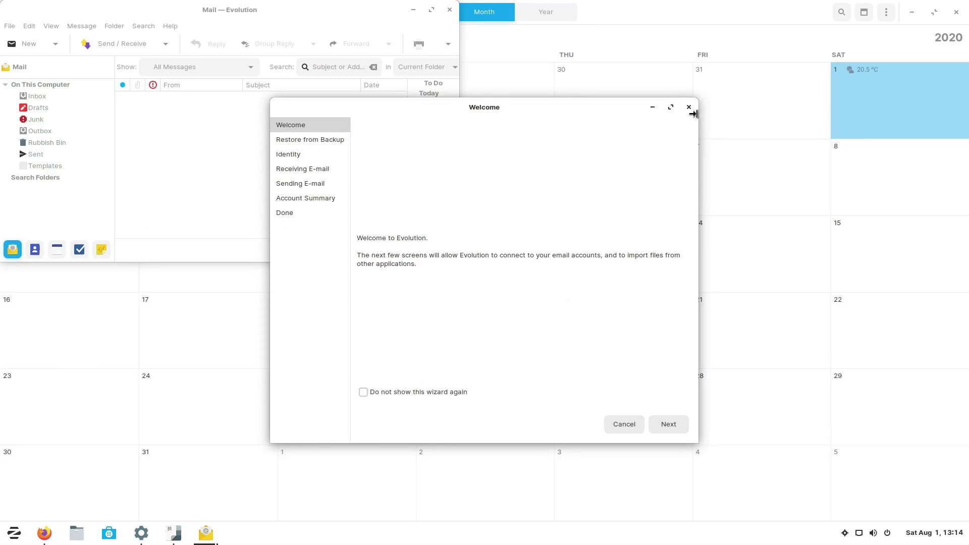
left_click(689, 107)
Center and enlarge the empty Evolution mail window, then close it
left_click_drag(383, 14, 514, 80)
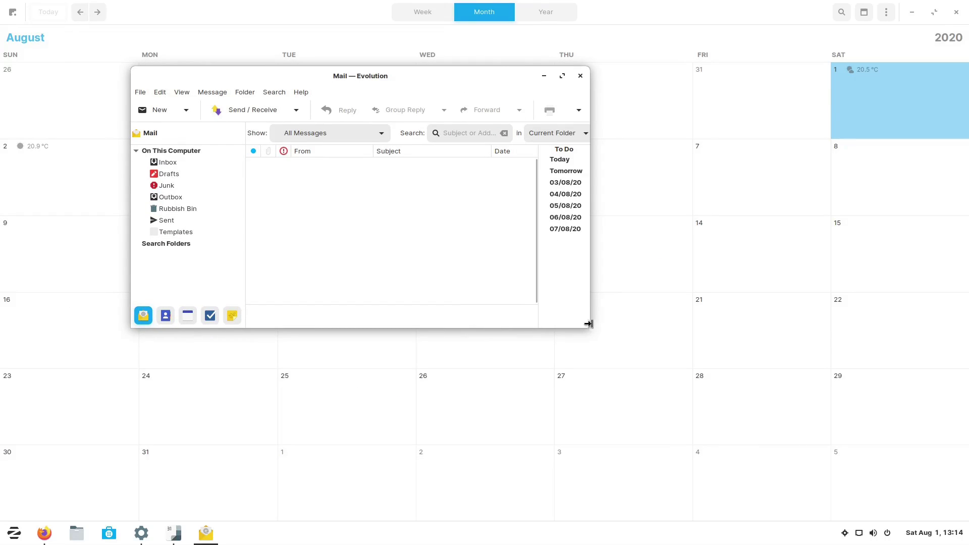
left_click_drag(589, 327, 779, 430)
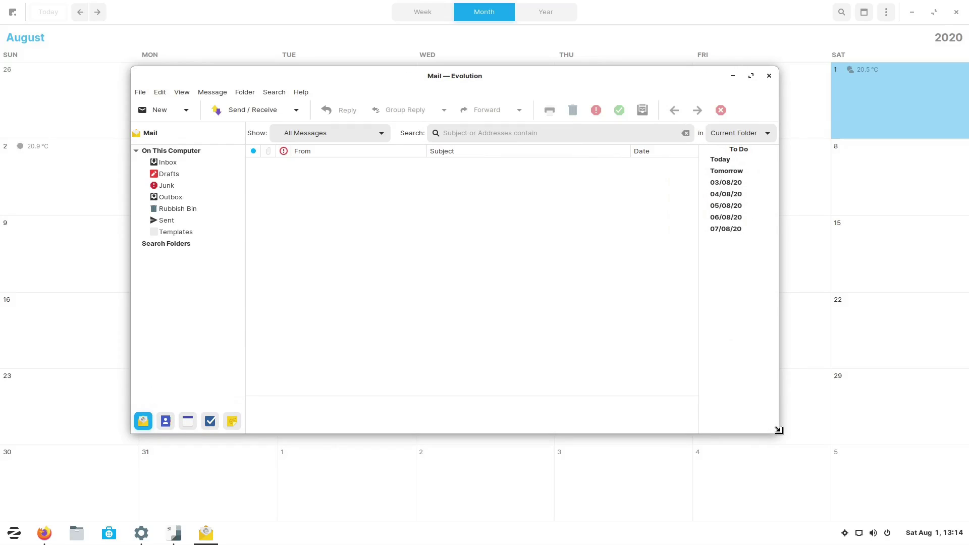
left_click(768, 75)
Close the Calendar app, then briefly open and close the Files window
left_click(959, 15)
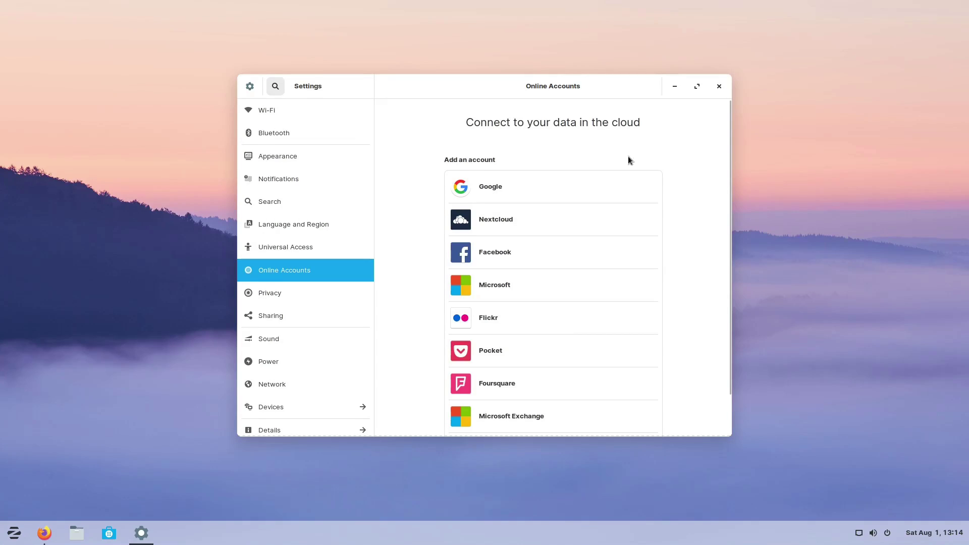
scroll(551, 320, "down", 2)
scroll(551, 320, "up", 2)
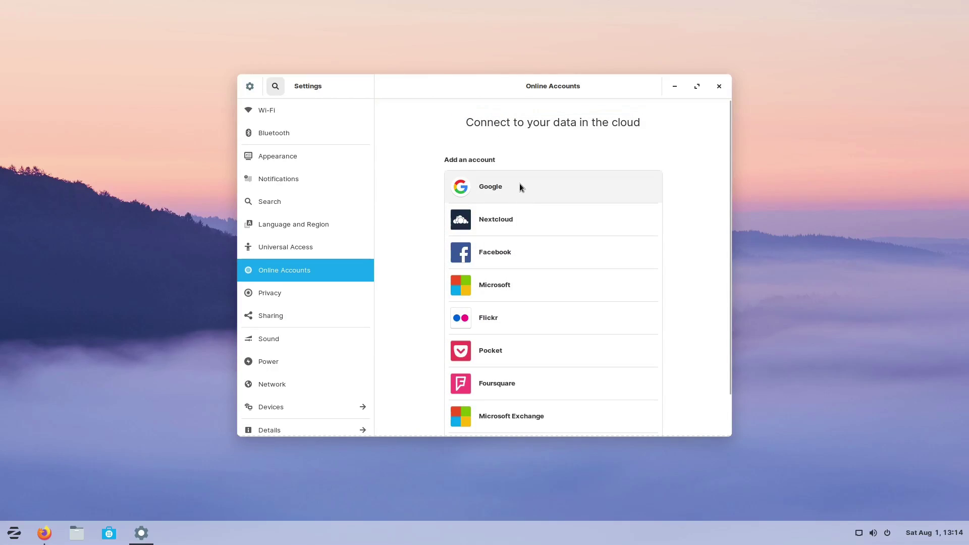
left_click(76, 533)
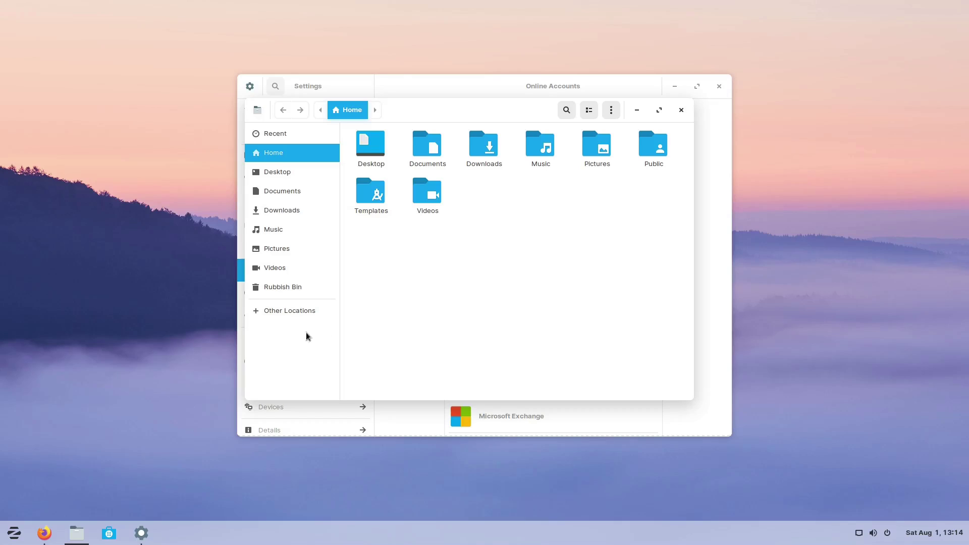
left_click(682, 109)
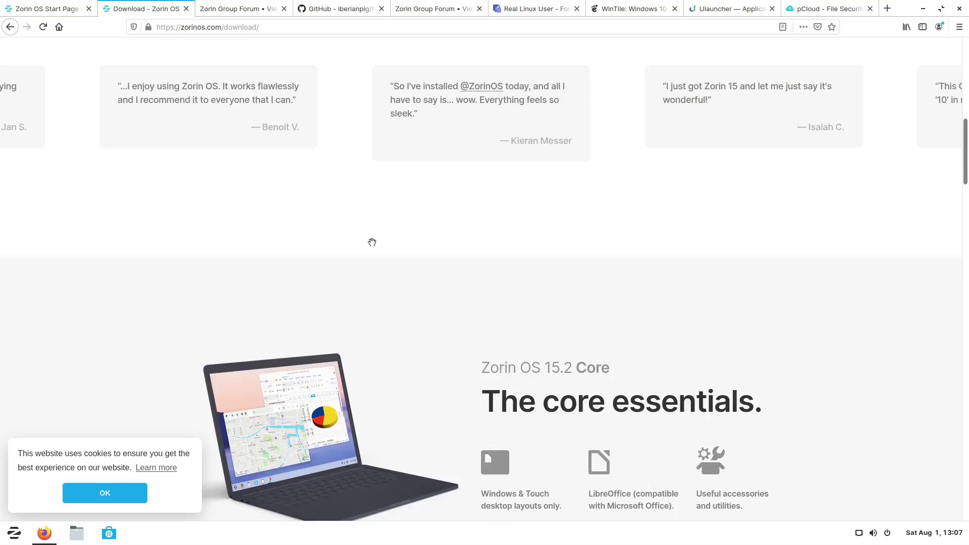
scroll(372, 243, "up", 15)
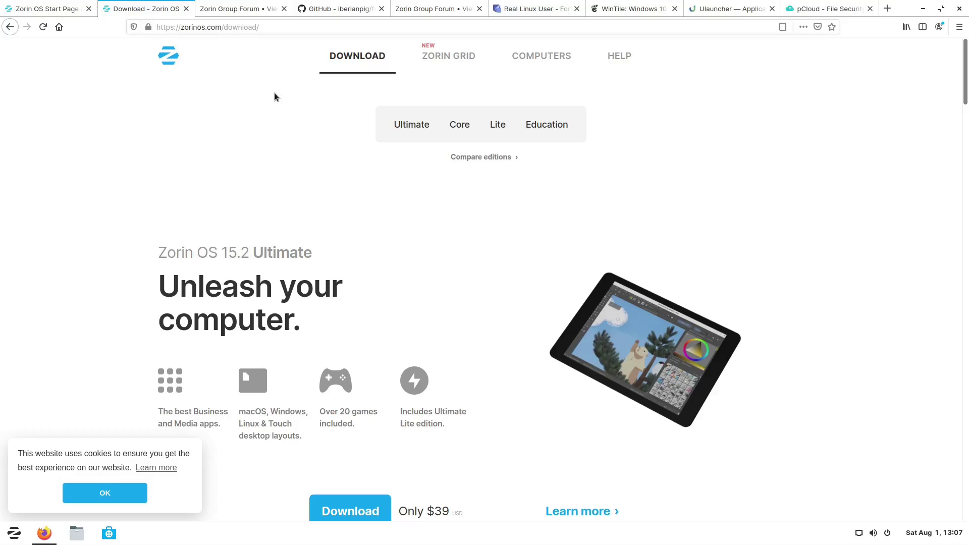
Read the Zorin 15 Ultimate Gestures and Unofficial Manual forum topics in their tabs
left_click(234, 10)
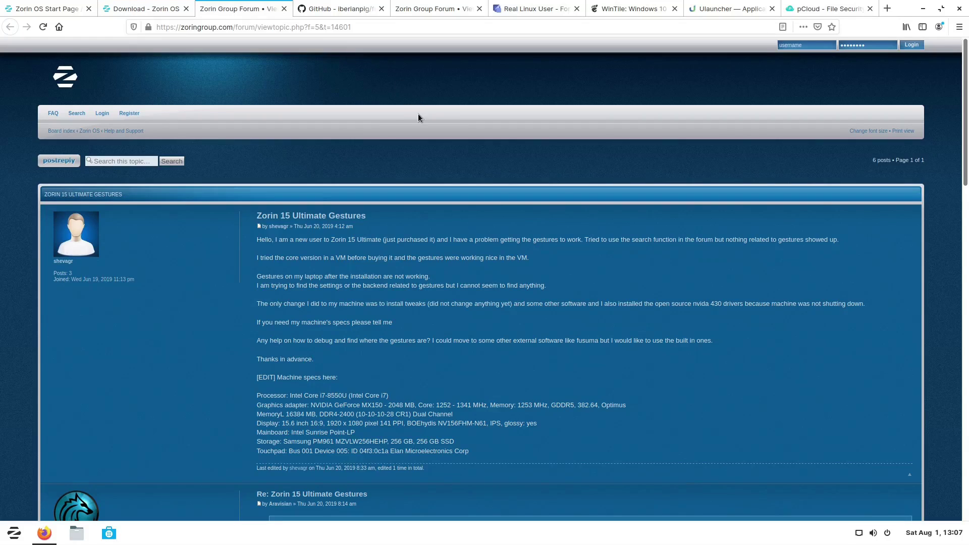
scroll(426, 242, "down", 1)
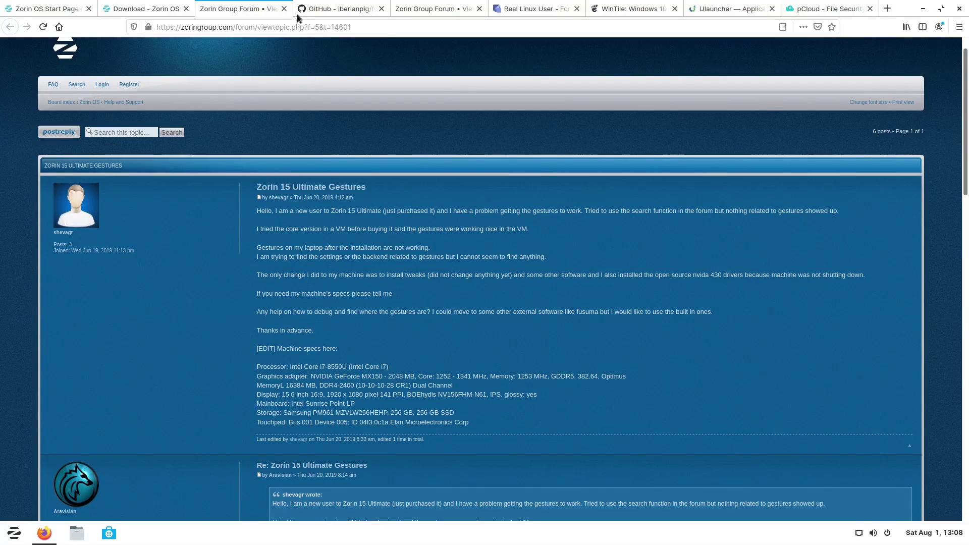
left_click(435, 10)
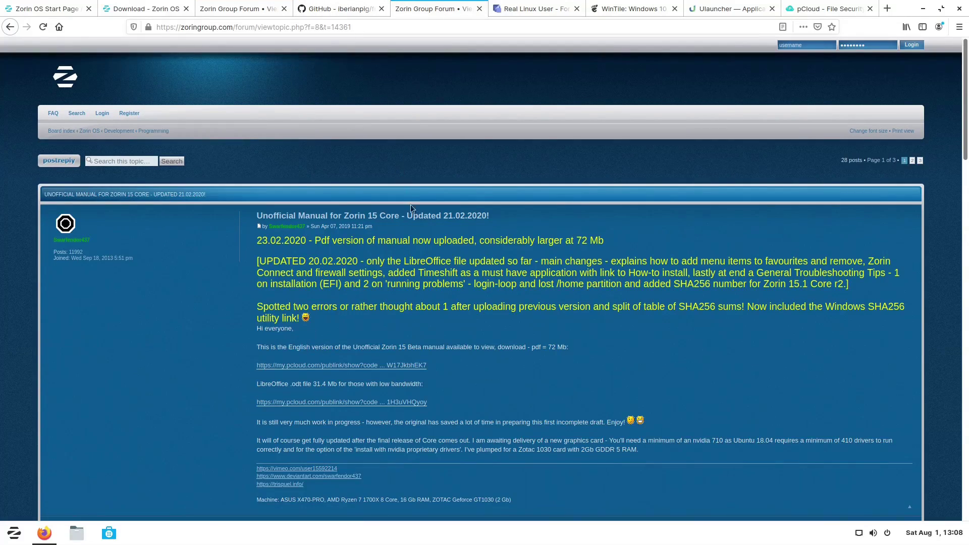
scroll(439, 296, "down", 2)
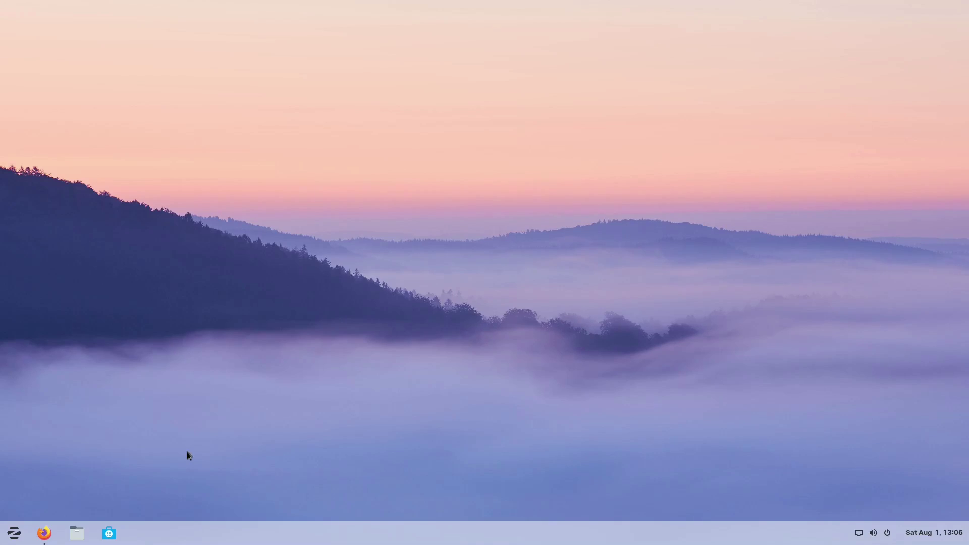
Restore Firefox and go from the Zorin OS homepage tab to the download page
left_click(45, 533)
left_click(179, 8)
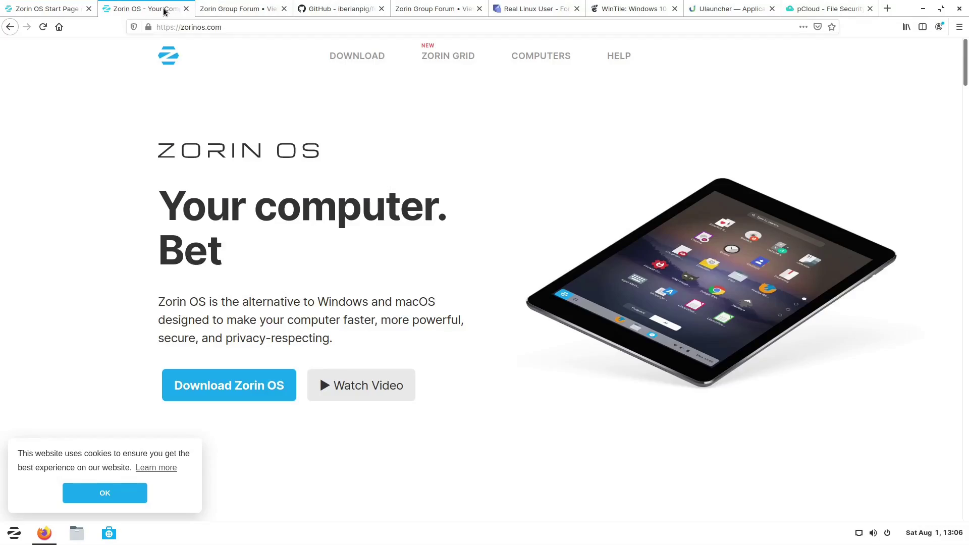
scroll(374, 358, "down", 3)
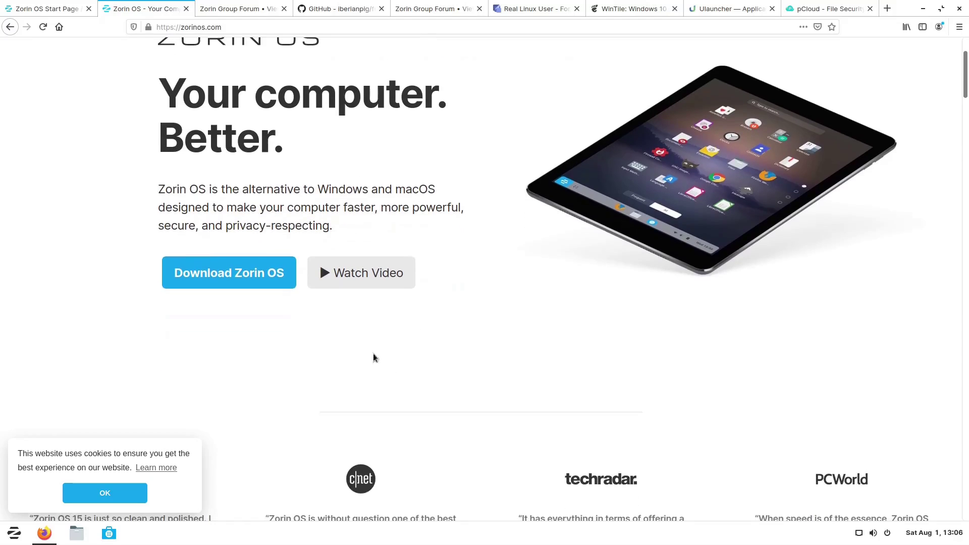
left_click(268, 272)
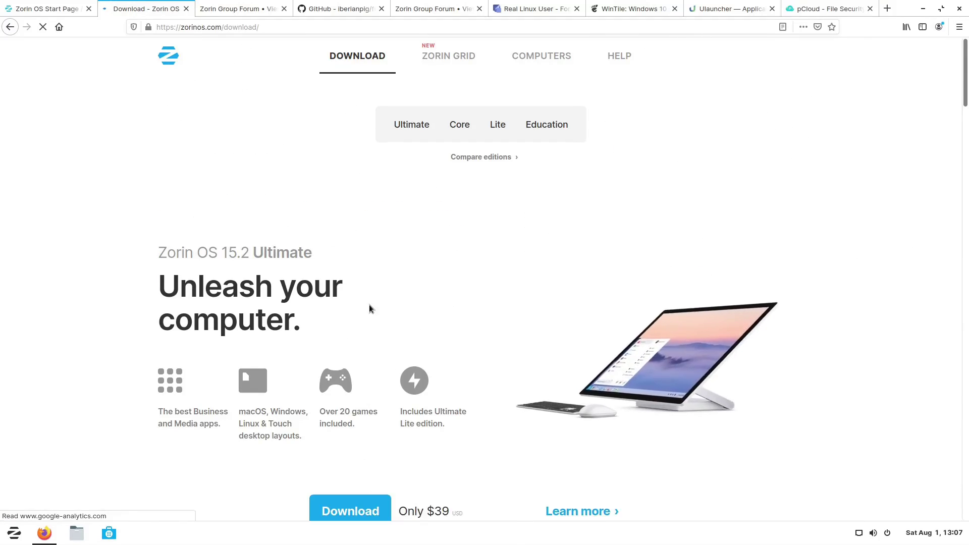
Scroll through the Ultimate and Core edition sections, reviewing features and price
scroll(368, 305, "down", 5)
scroll(368, 304, "up", 5)
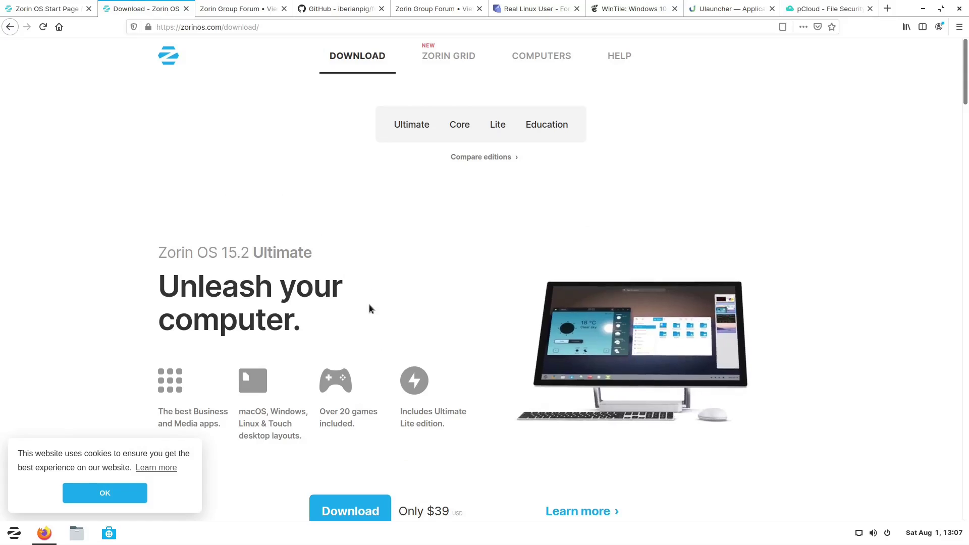
scroll(370, 308, "down", 3)
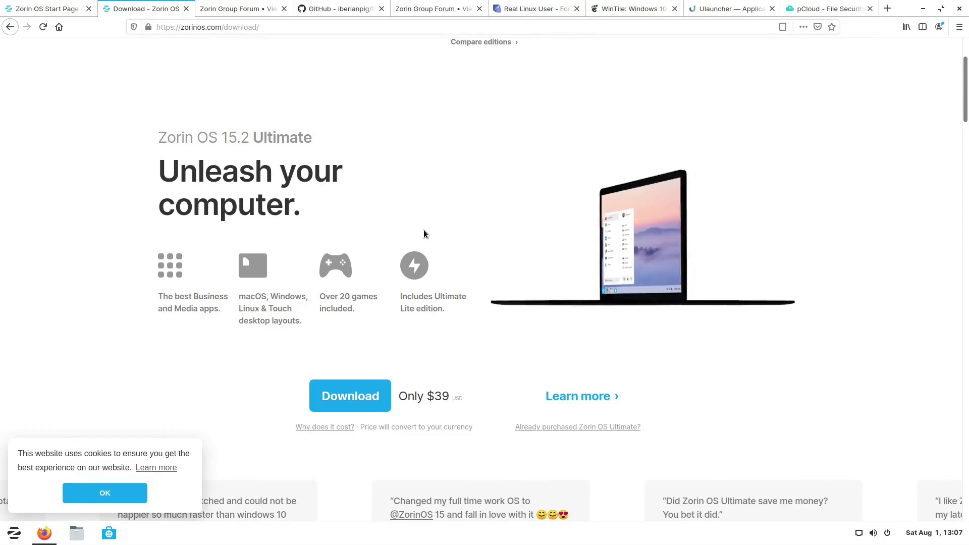
scroll(423, 229, "down", 15)
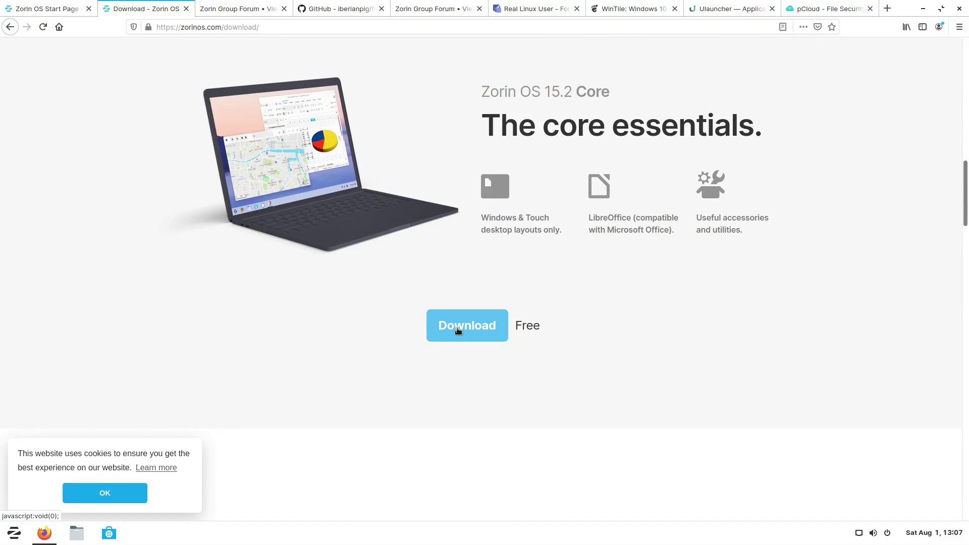
scroll(459, 331, "up", 15)
scroll(386, 343, "down", 3)
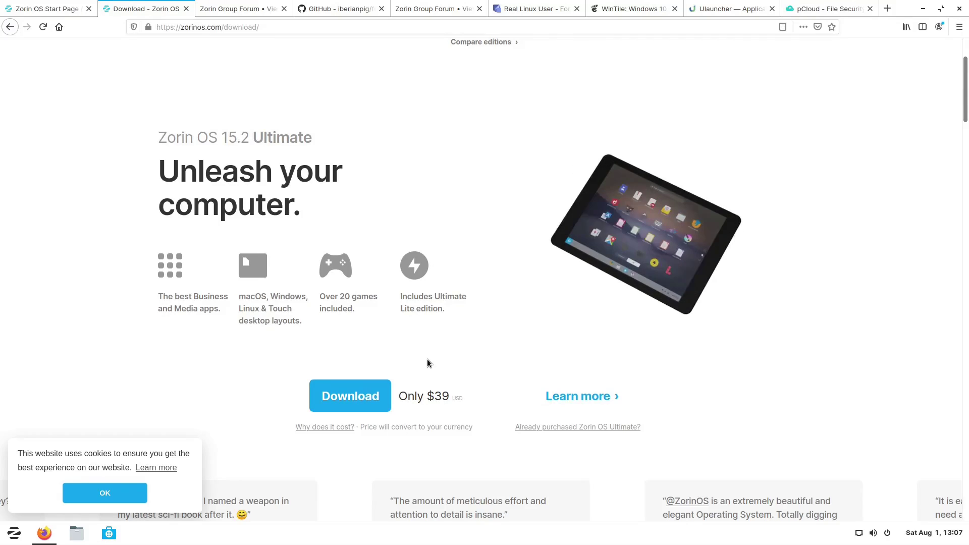
scroll(427, 360, "down", 10)
scroll(427, 359, "up", 9)
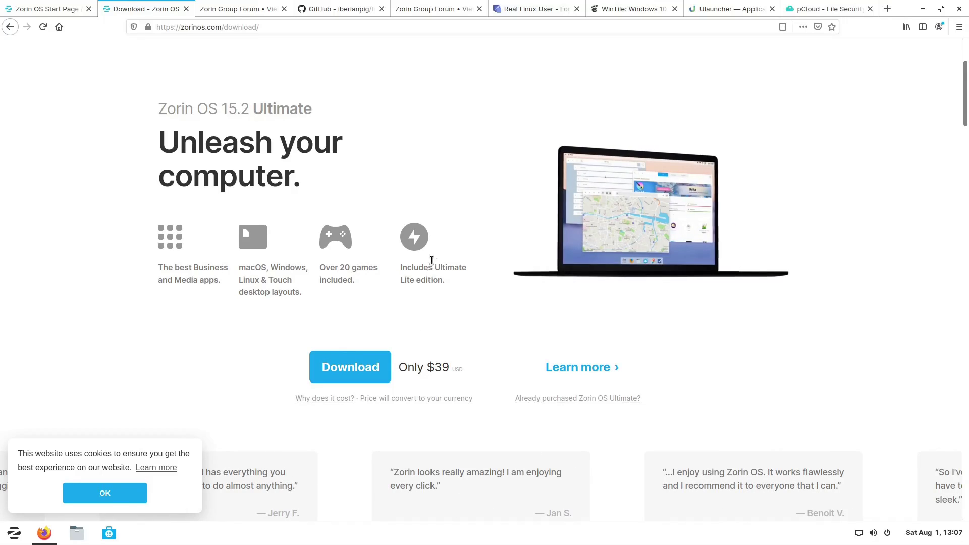
scroll(433, 231, "down", 8)
scroll(433, 232, "down", 1)
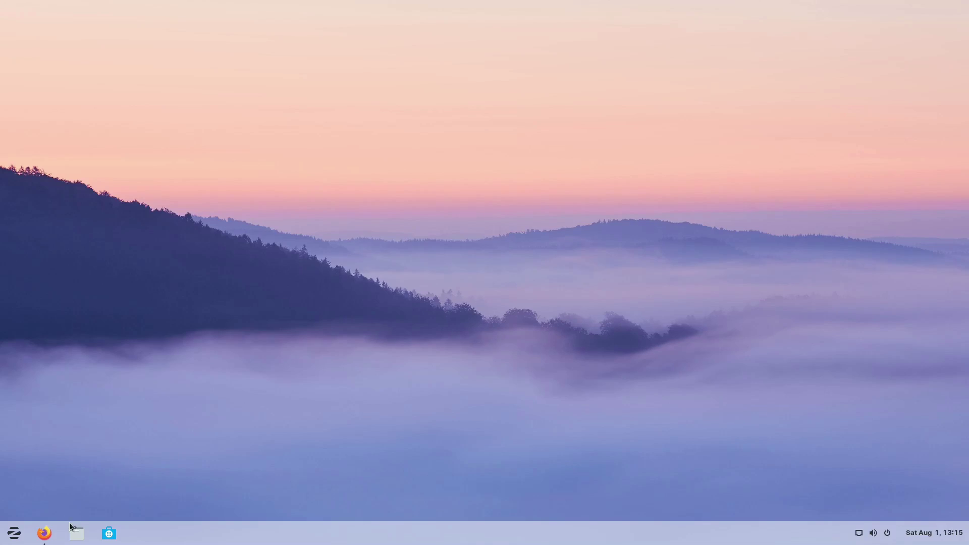
Restore Firefox from the taskbar, showing the Unofficial Manual for Zorin 15 Core thread
left_click(46, 534)
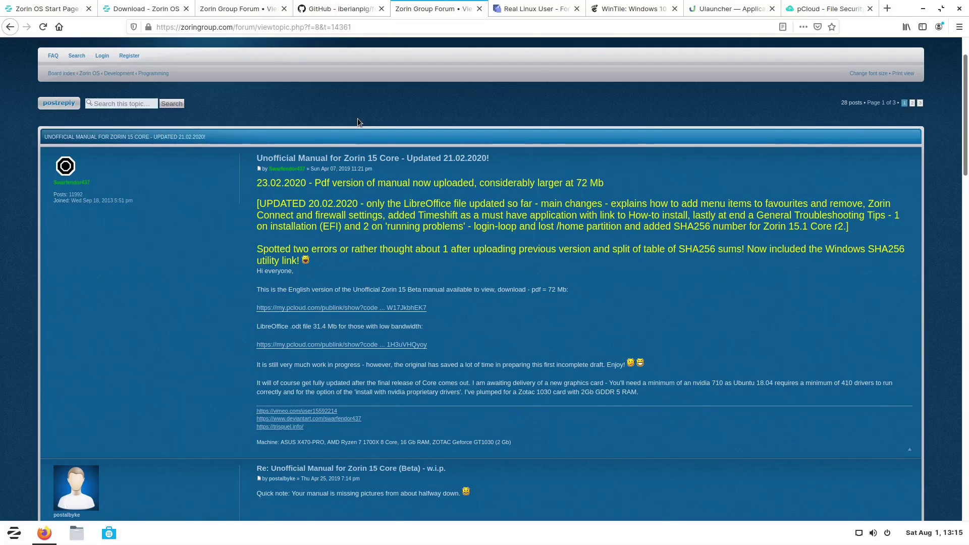
Switch to the fusuma tab and read its README's installation and gesture config examples
left_click(336, 9)
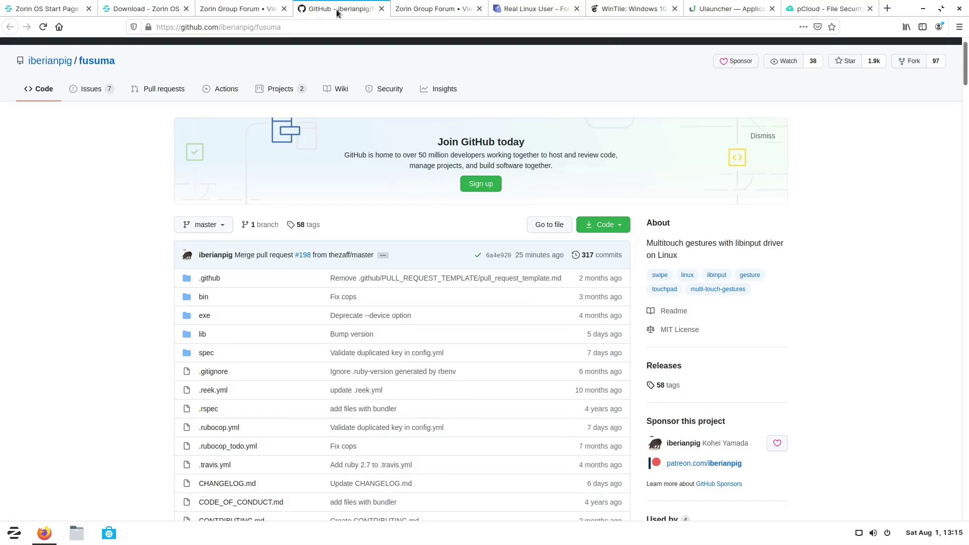
scroll(136, 341, "down", 1)
scroll(136, 341, "down", 20)
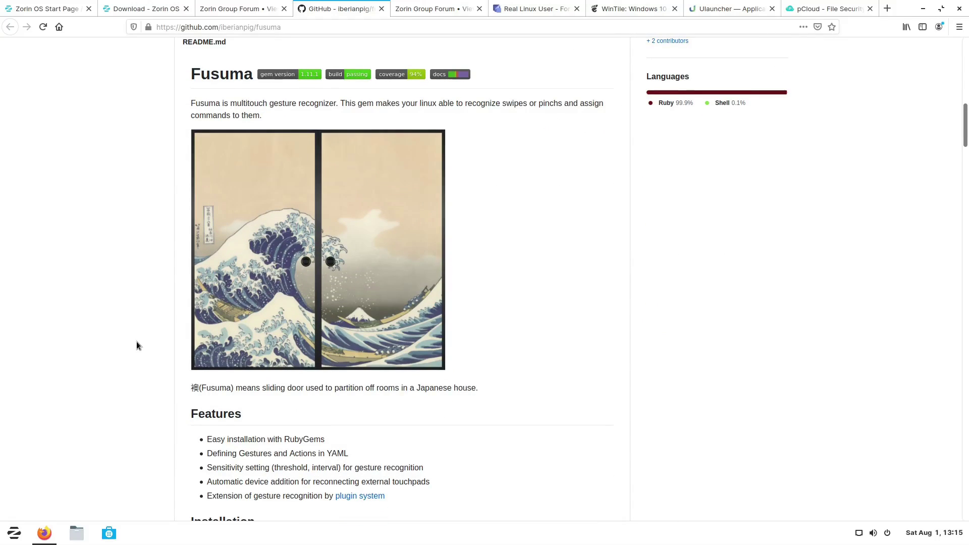
scroll(137, 341, "down", 10)
scroll(137, 346, "down", 7)
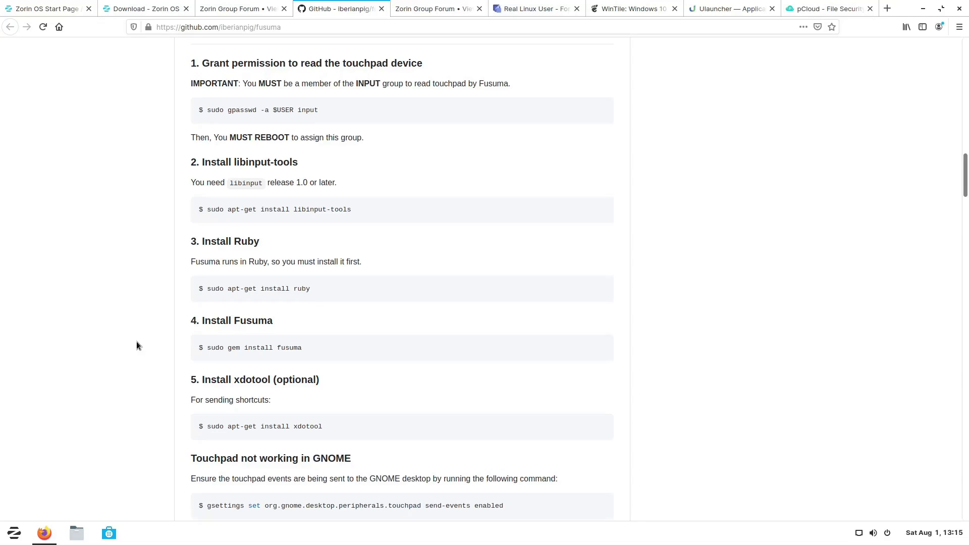
scroll(137, 341, "down", 13)
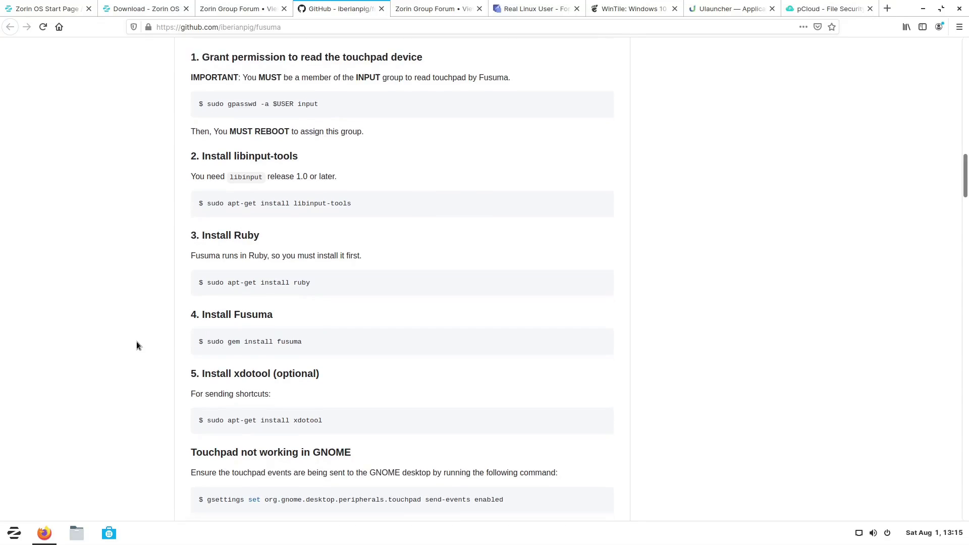
scroll(136, 346, "down", 2)
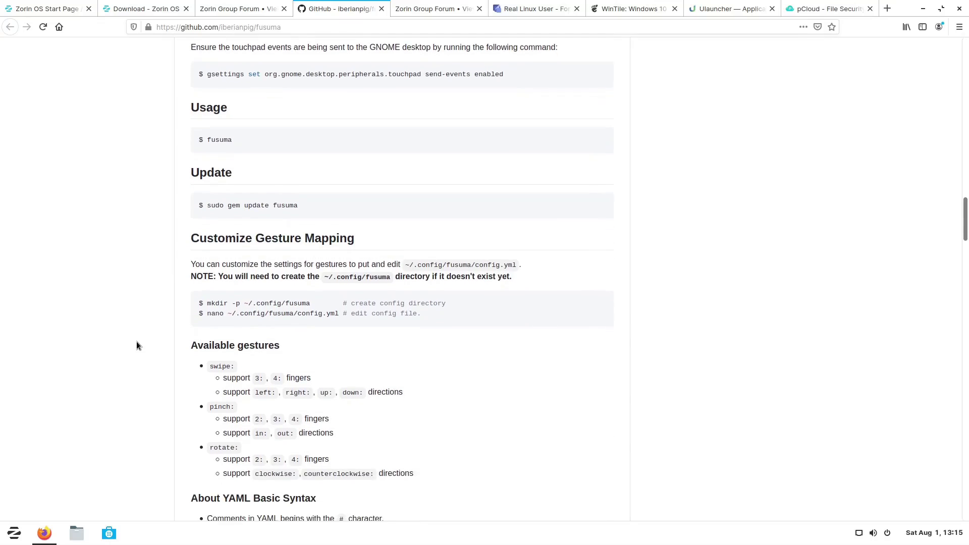
scroll(137, 342, "down", 5)
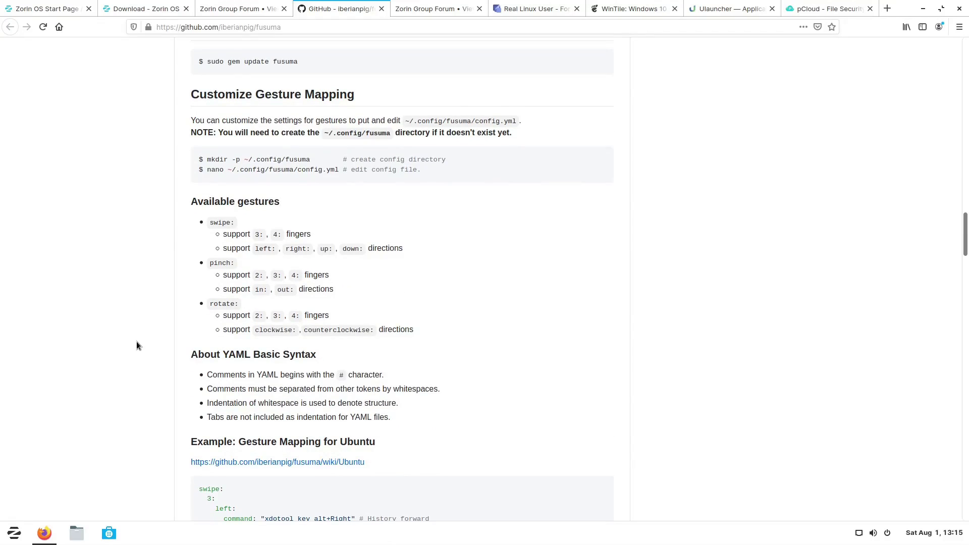
scroll(136, 345, "down", 15)
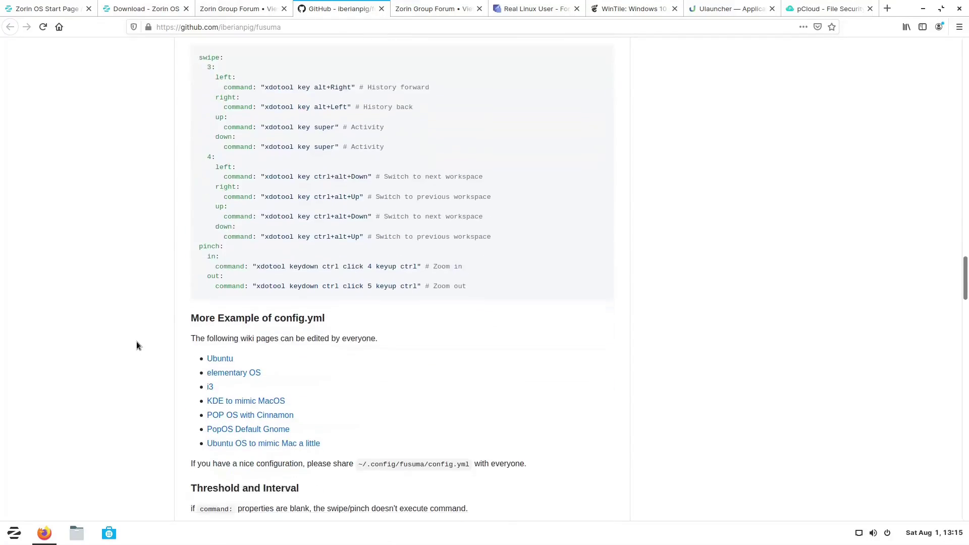
scroll(136, 346, "up", 20)
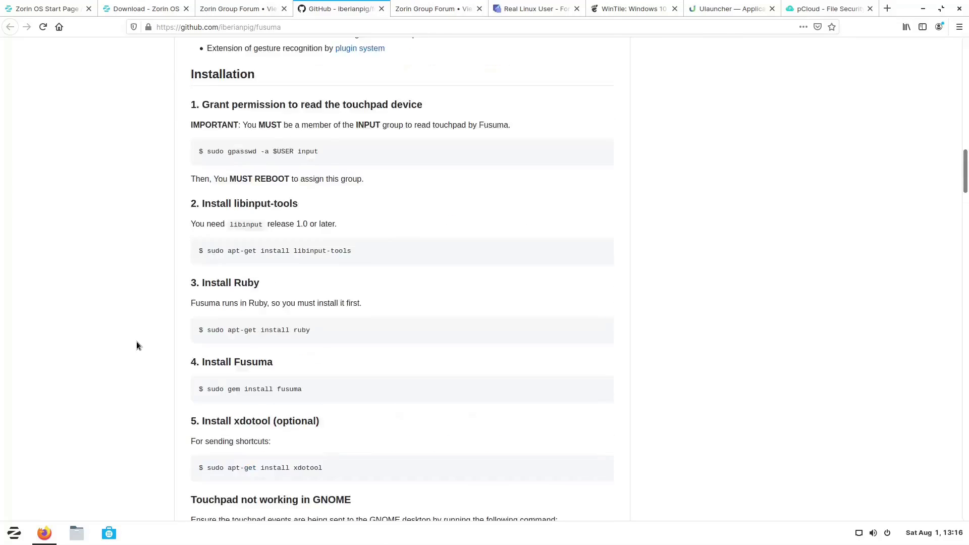
scroll(136, 346, "up", 8)
scroll(136, 345, "down", 2)
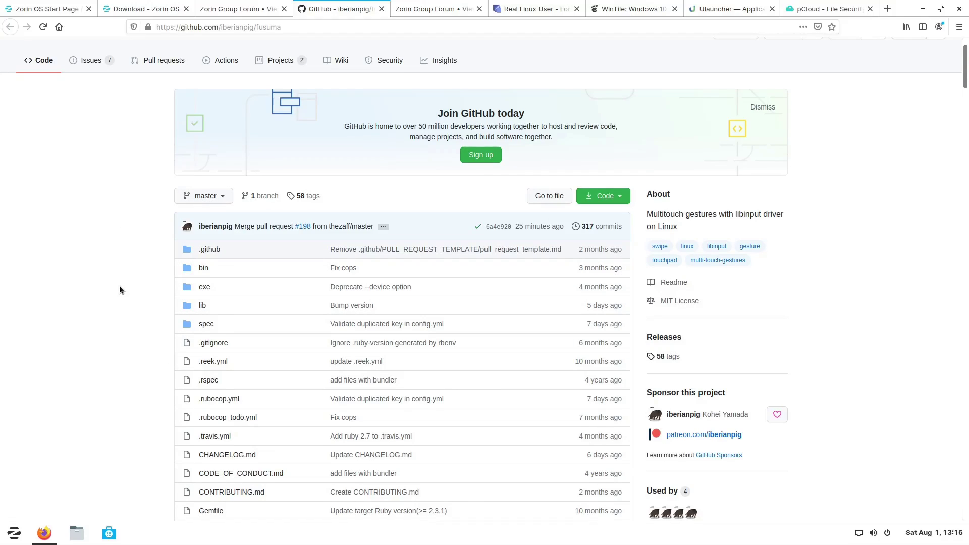
scroll(119, 286, "down", 12)
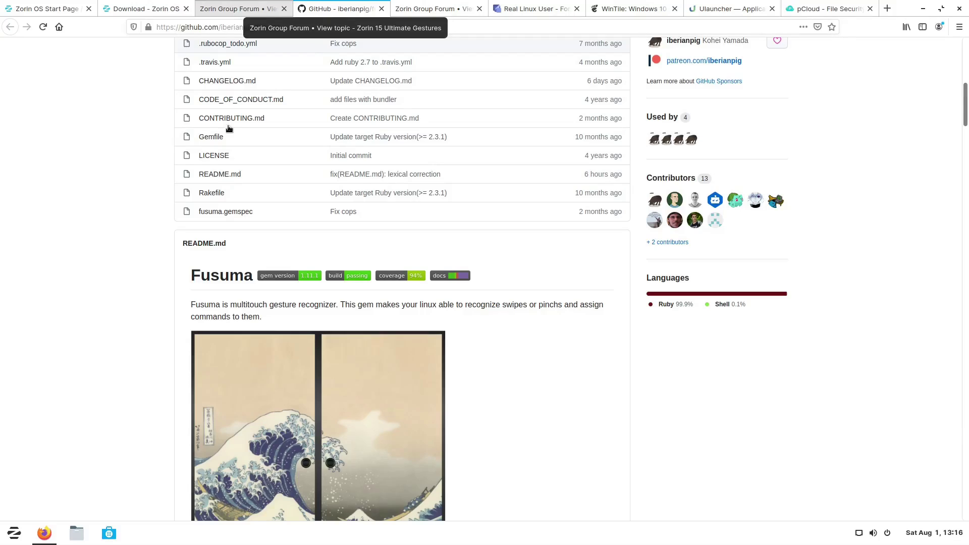
scroll(211, 255, "down", 5)
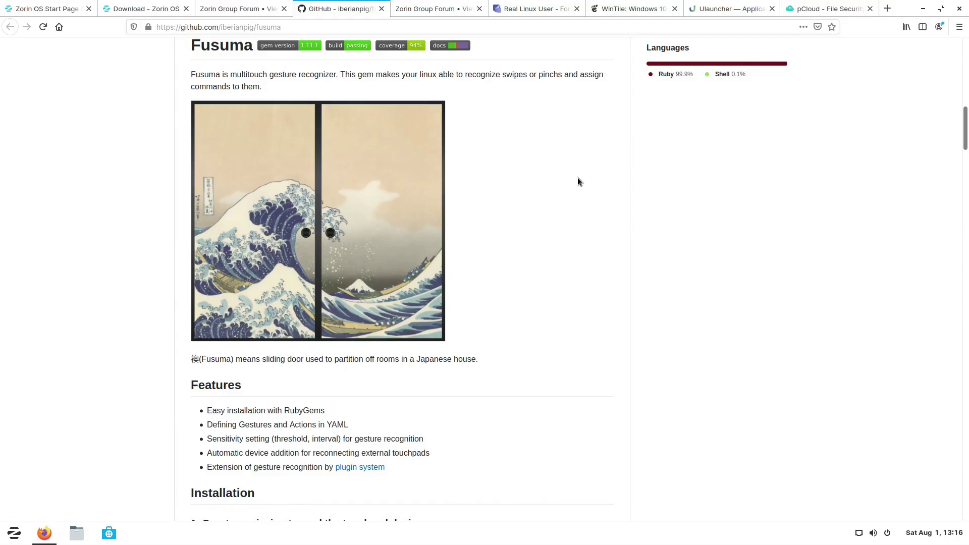
Snap Firefox left, right and back to centre with Super+Arrow keys, then show the WinTile tab
key("super+Left")
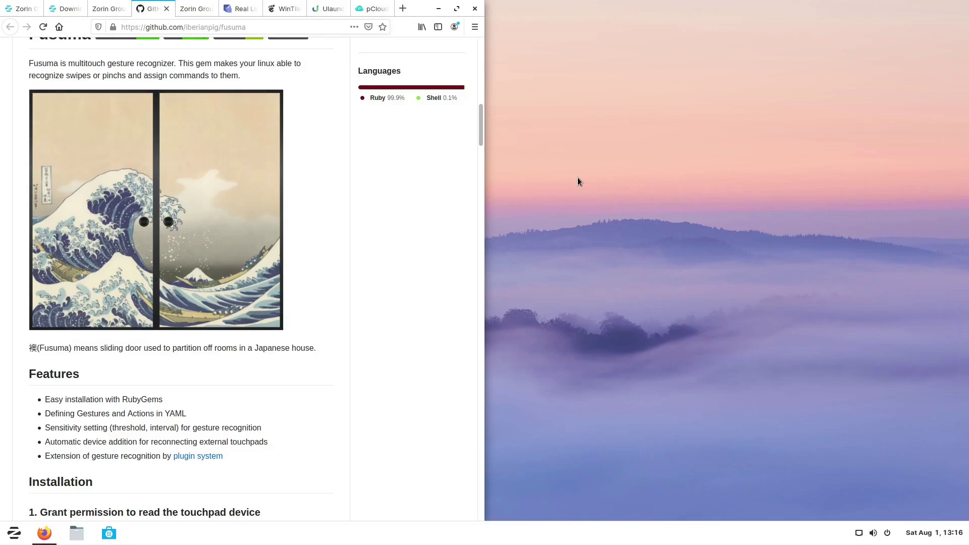
key("super+Right")
key("super+Left")
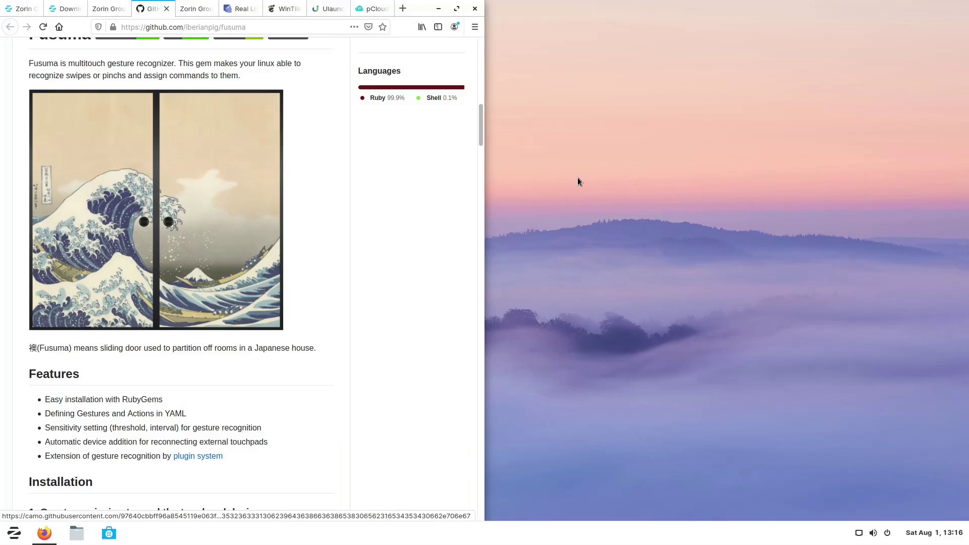
key("super+Down")
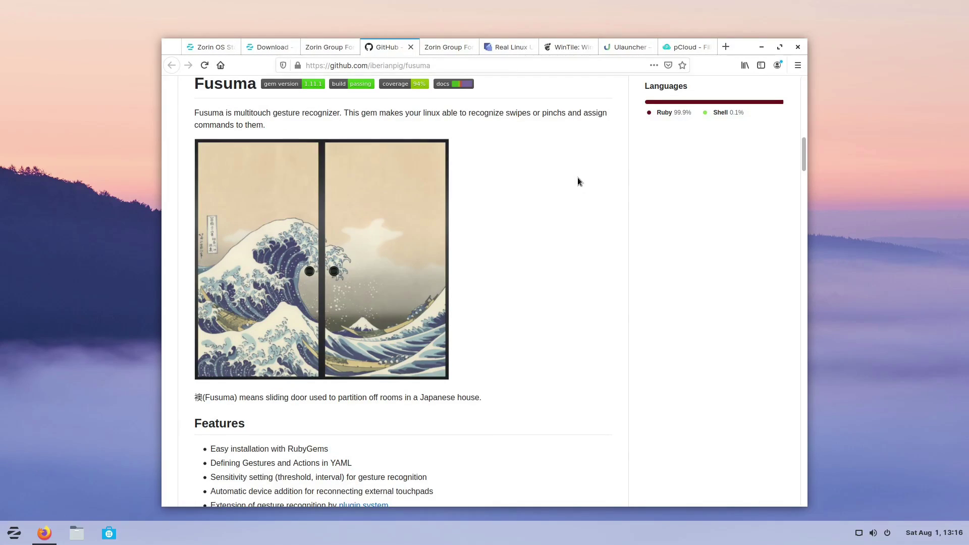
key("super+Right")
key("super+Left")
key("super+Down")
key("super+Right")
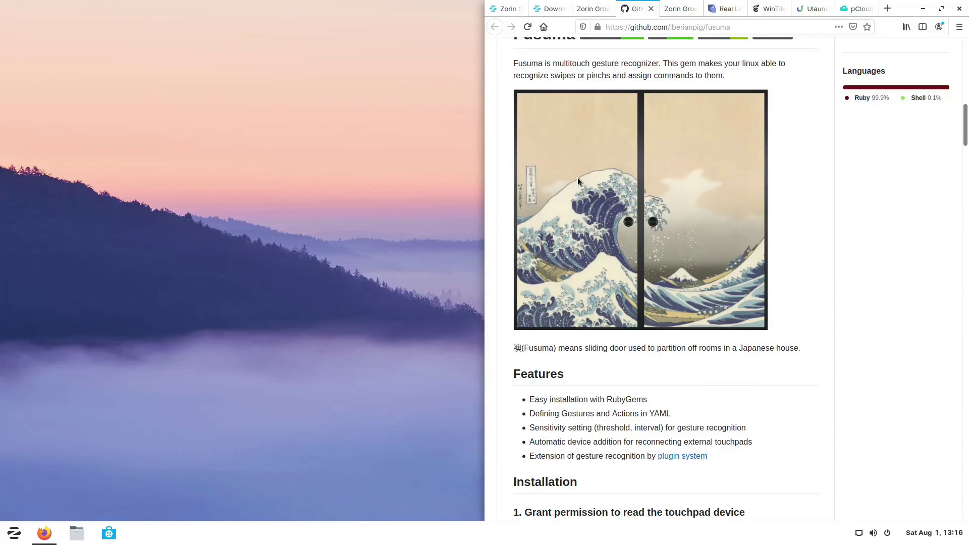
key("super+Down")
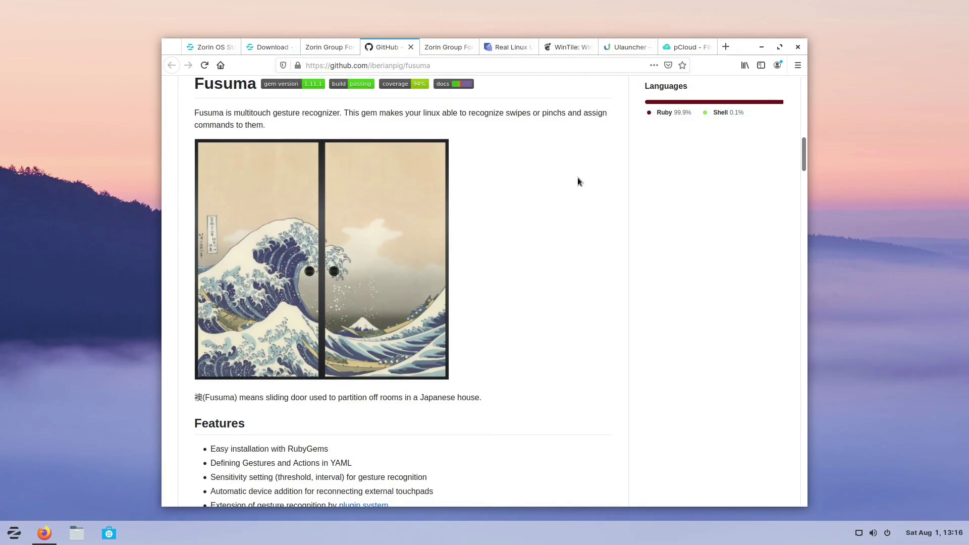
left_click(562, 47)
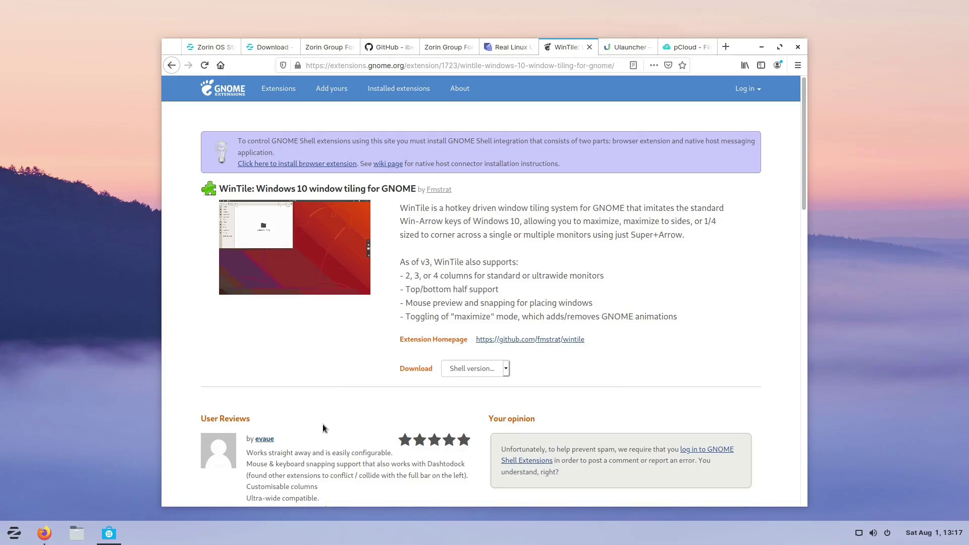
left_click(109, 534)
Bring the Software store forward and open its Add-ons category
left_click(108, 534)
left_click(107, 534)
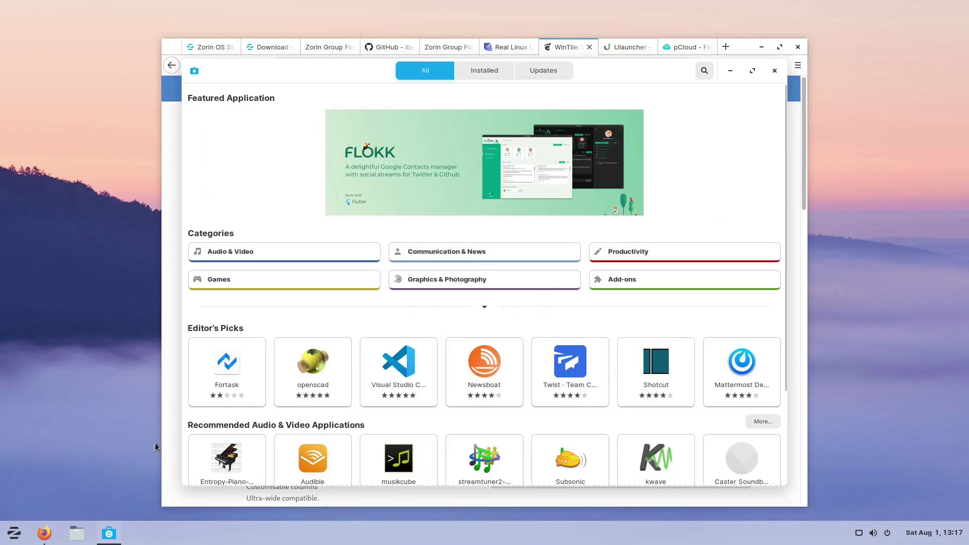
mouse_move(117, 537)
left_click(613, 283)
scroll(497, 217, "up", 20)
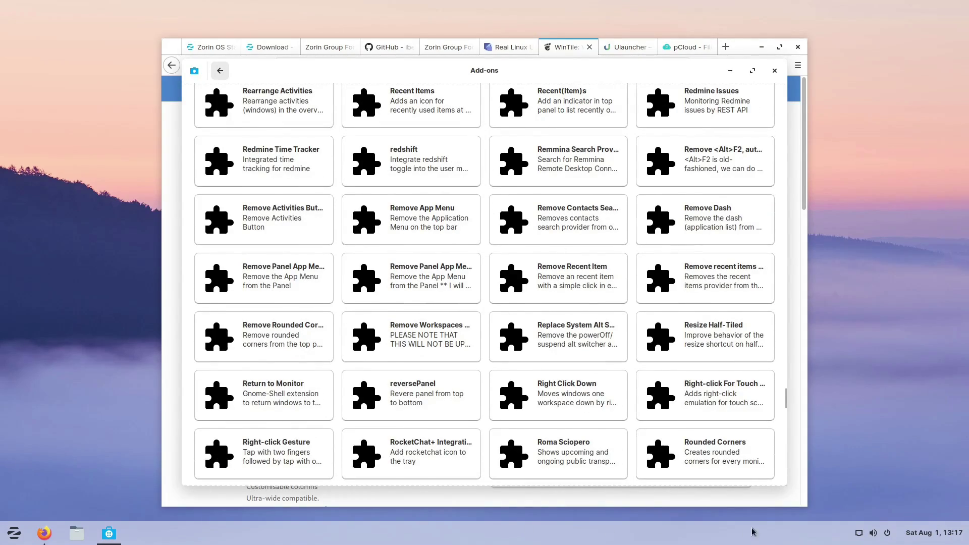
left_click_drag(786, 398, 801, 264)
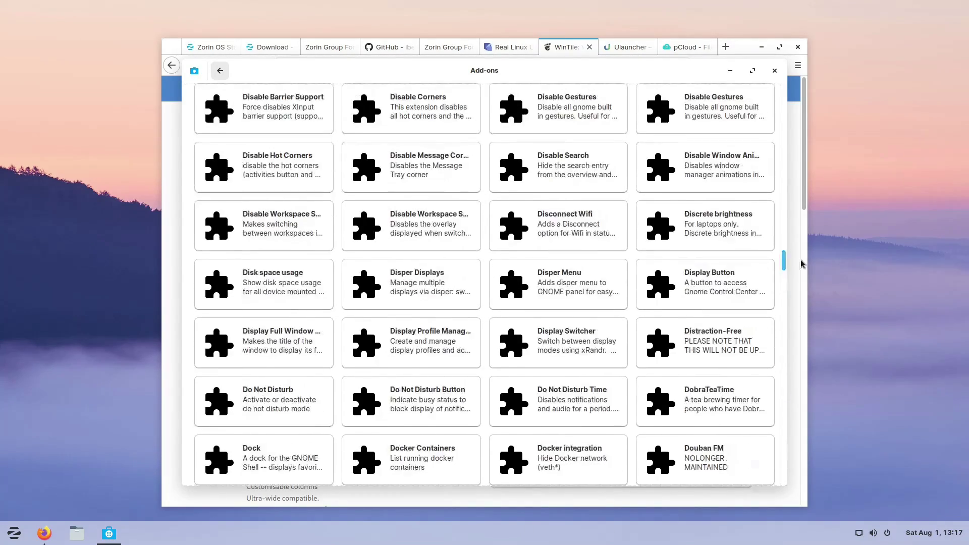
scroll(509, 263, "up", 20)
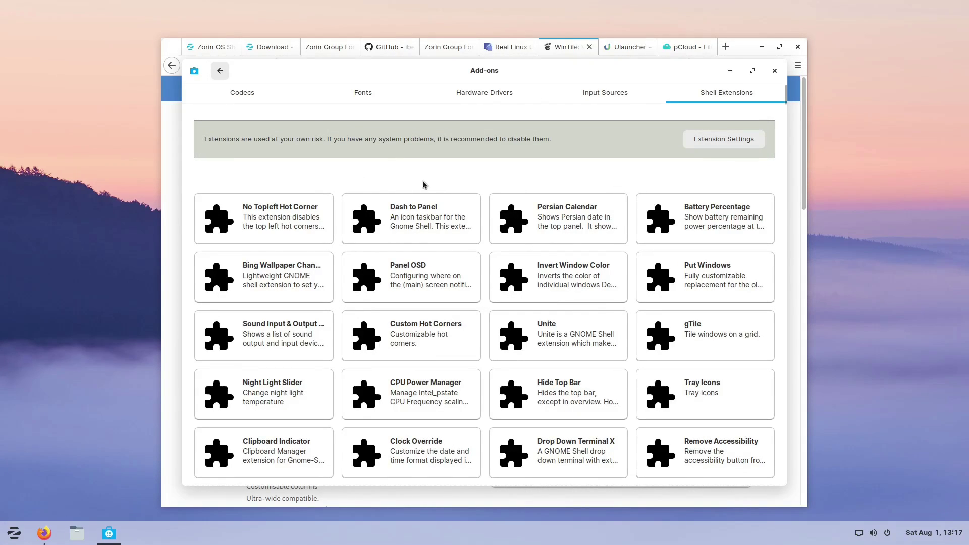
Browse the Codecs, Fonts, Hardware Drivers, Input Sources and Shell Extensions add-on lists
left_click(260, 99)
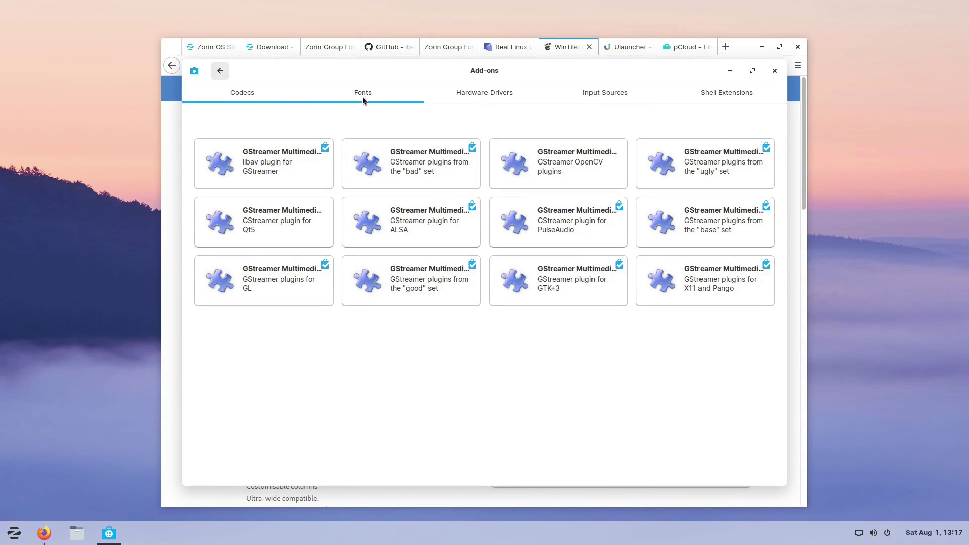
left_click(363, 96)
left_click(484, 95)
left_click(606, 93)
left_click(722, 91)
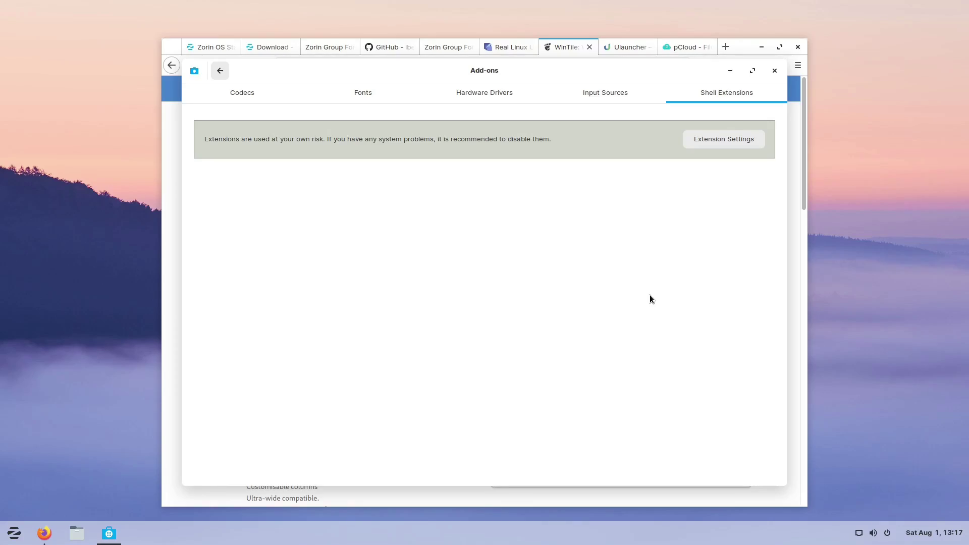
Scroll the Shell Extensions list, then return to the full-screen Firefox WinTile page
scroll(548, 347, "down", 10)
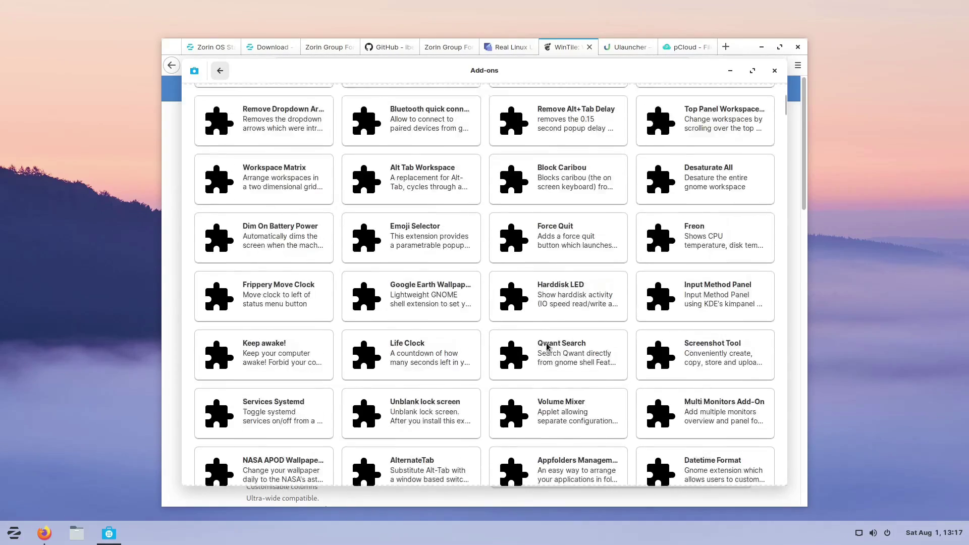
scroll(548, 343, "down", 5)
scroll(548, 343, "up", 15)
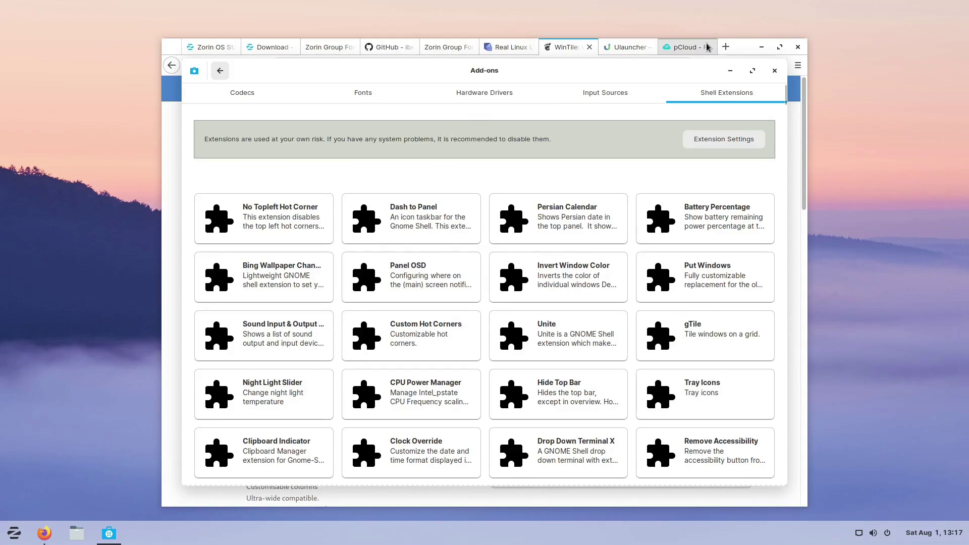
left_click(780, 47)
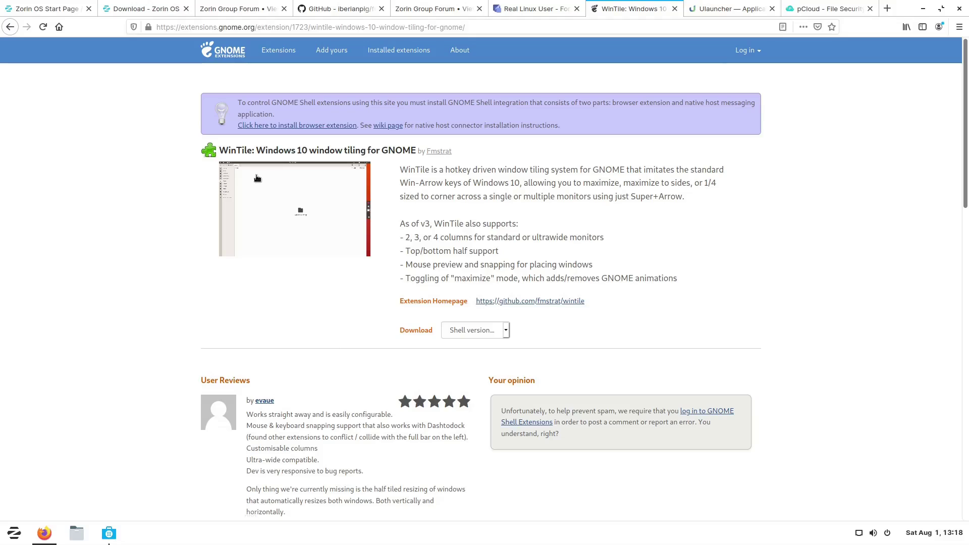
Add the GNOME Shell integration add-on to Firefox, granting its permissions
left_click(306, 126)
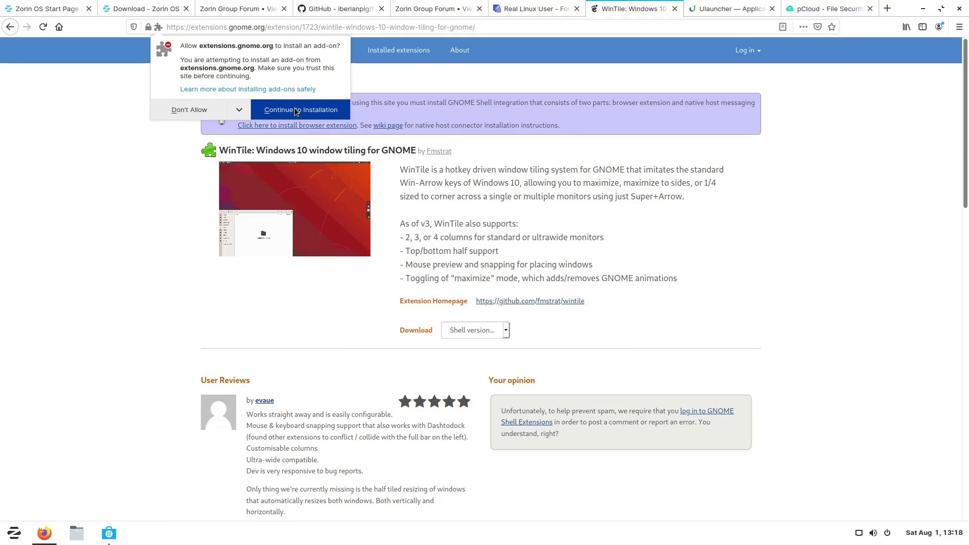
left_click(296, 110)
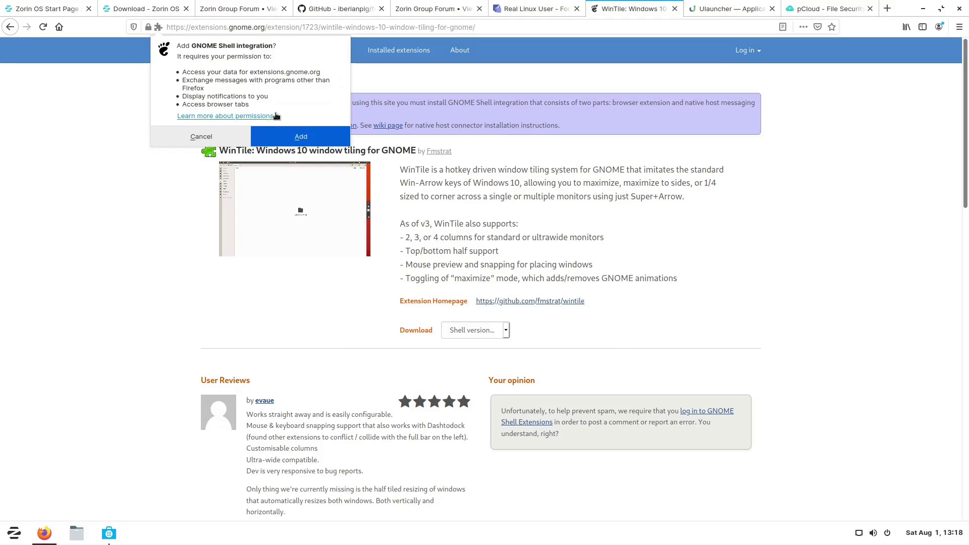
left_click(298, 134)
left_click(850, 116)
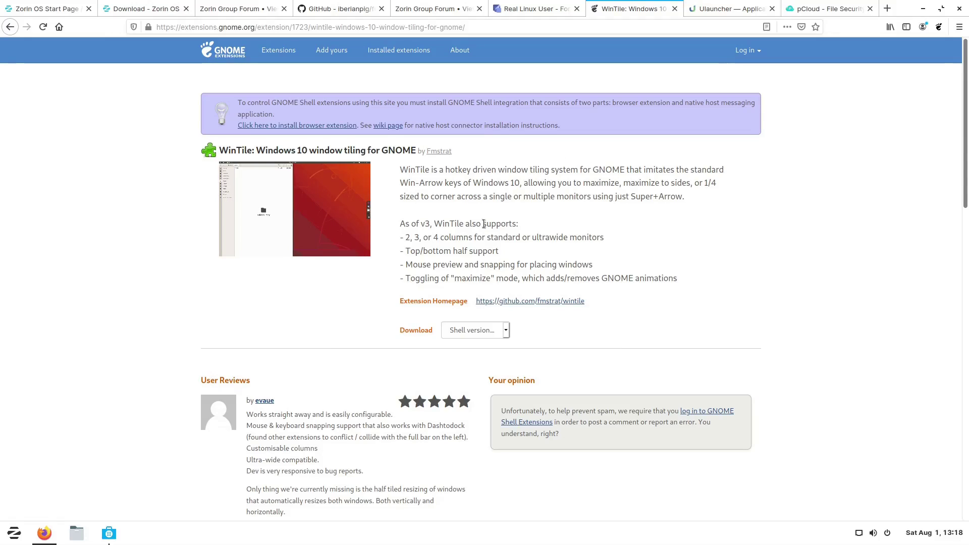
Reload the WinTile page, switch WinTile on and confirm its installation
left_click(42, 27)
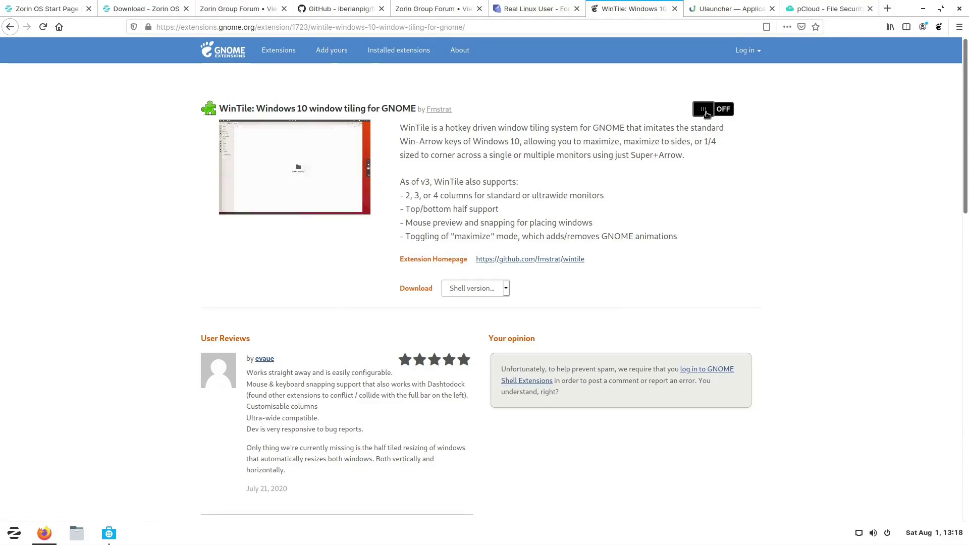
left_click(707, 115)
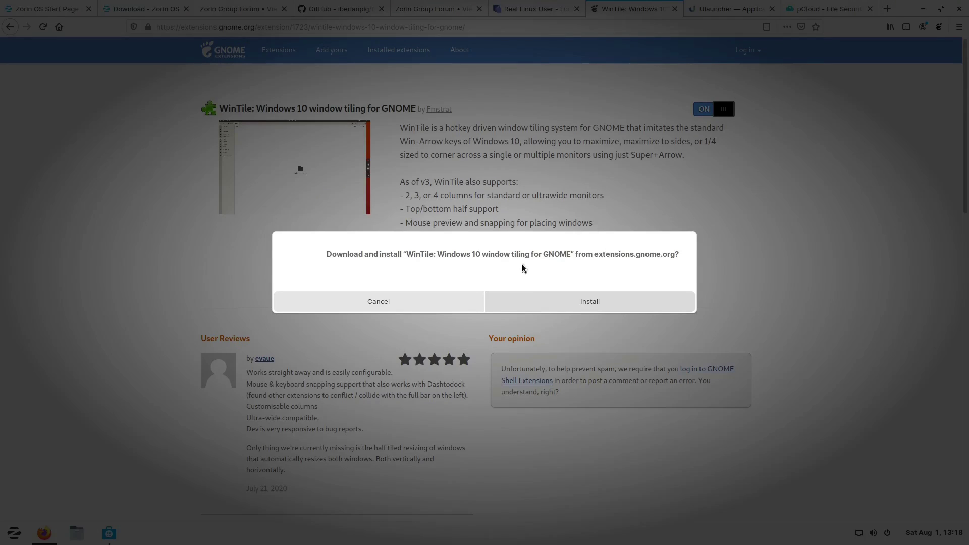
left_click(551, 307)
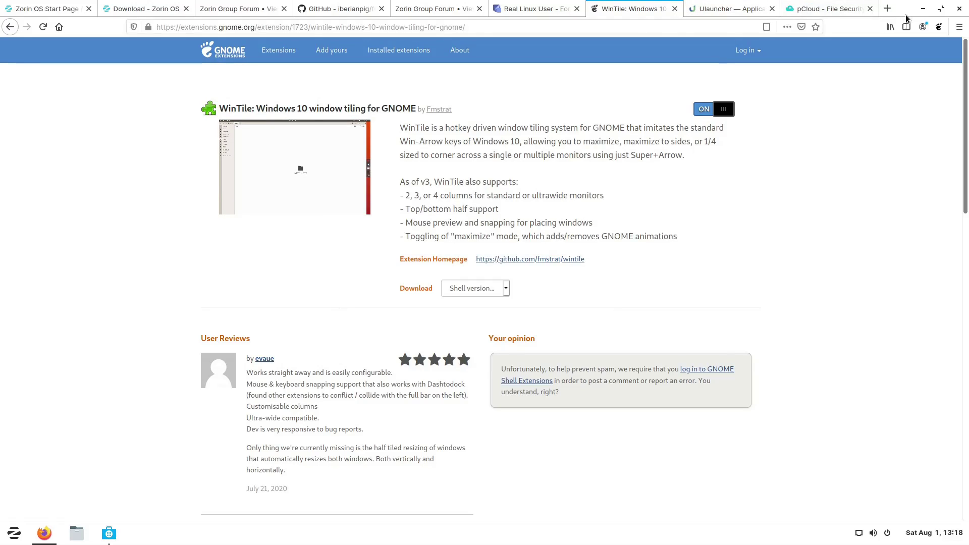
Tile Firefox top-right and Files bottom-right with WinTile, then drag both back out
left_click_drag(888, 58, 966, 1)
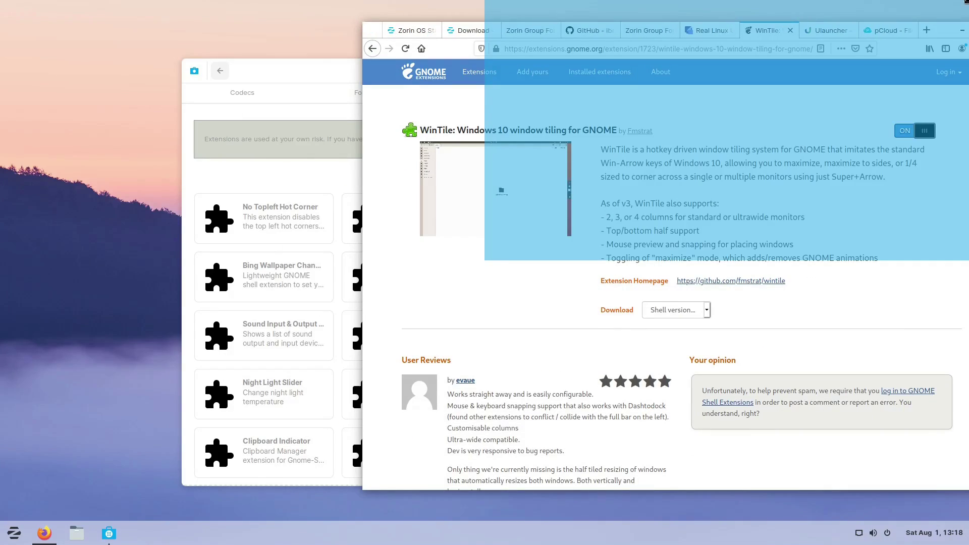
left_click_drag(933, 40, 933, 41)
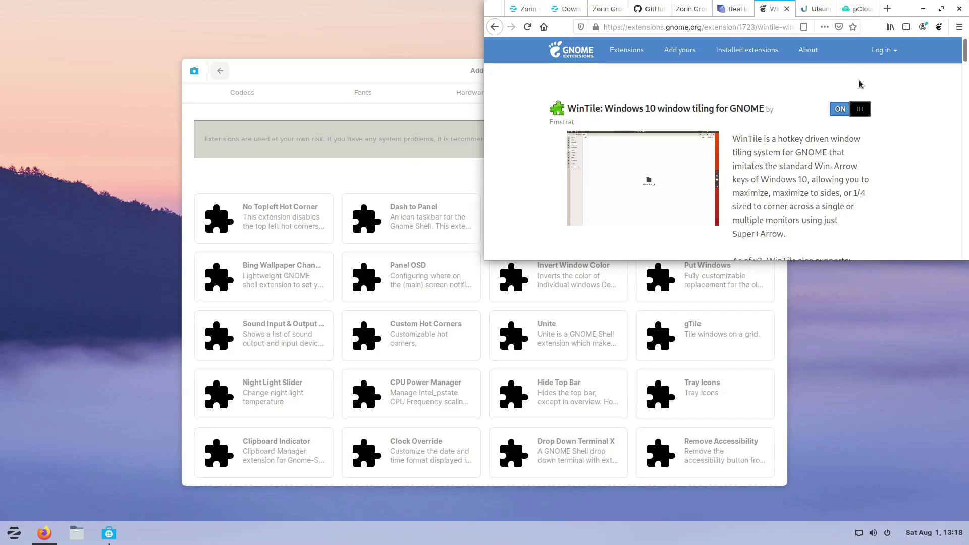
left_click(408, 71)
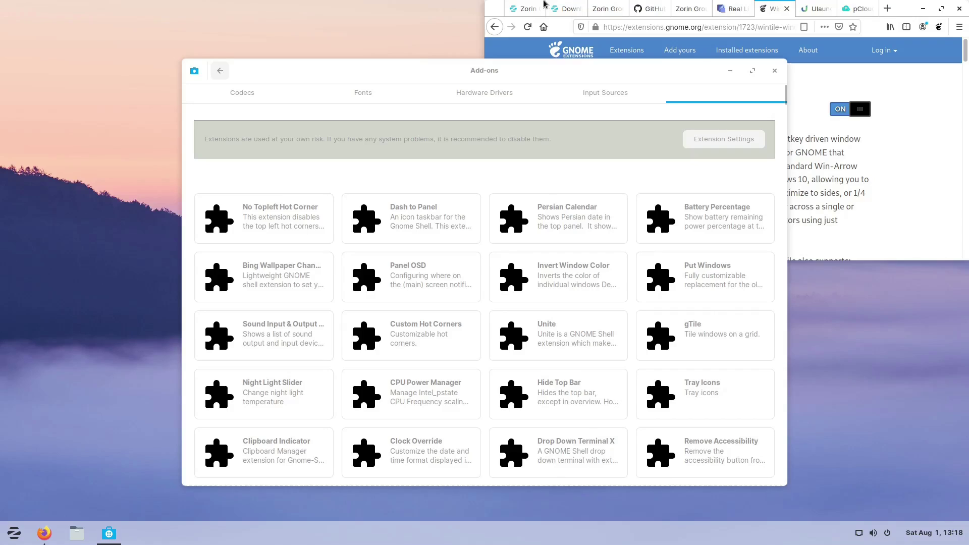
left_click_drag(891, 479, 966, 486)
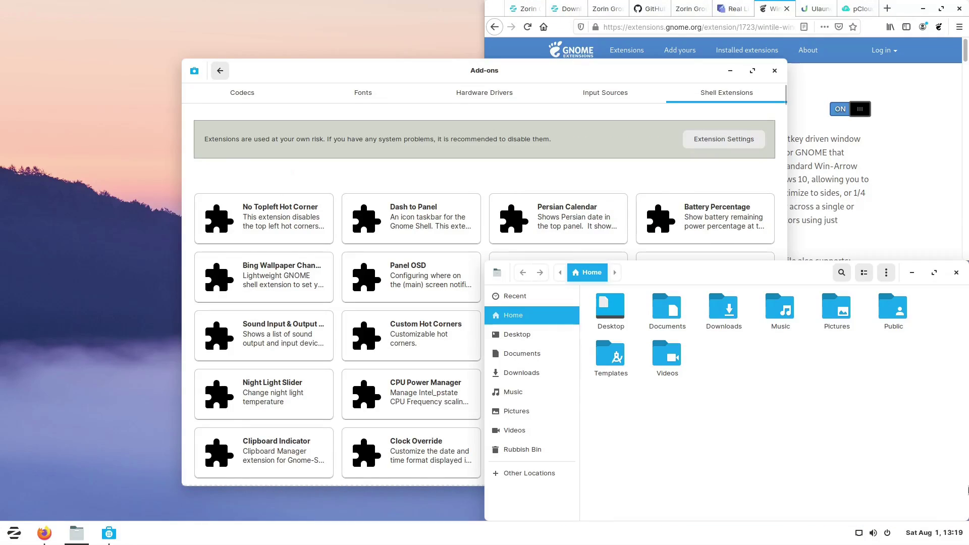
left_click_drag(790, 272, 463, 126)
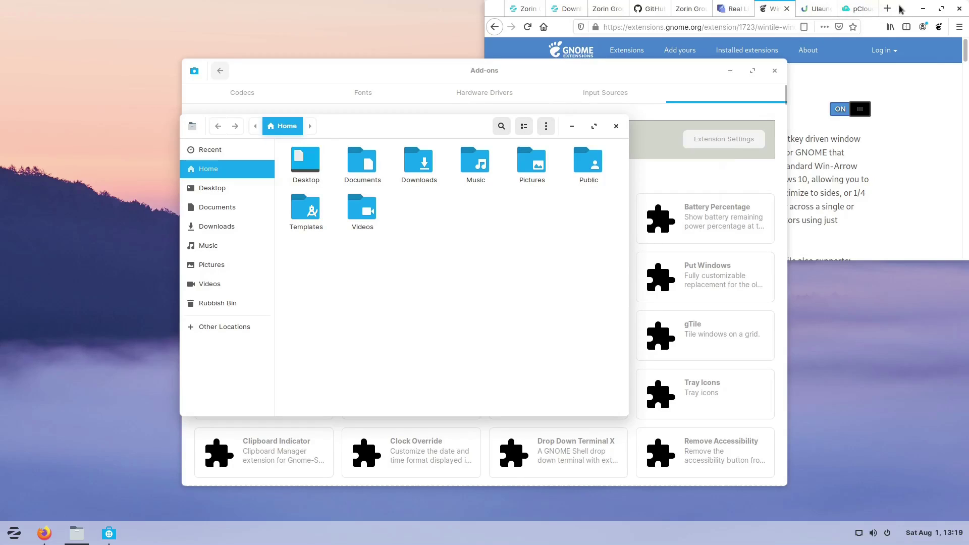
left_click_drag(773, 8, 577, 38)
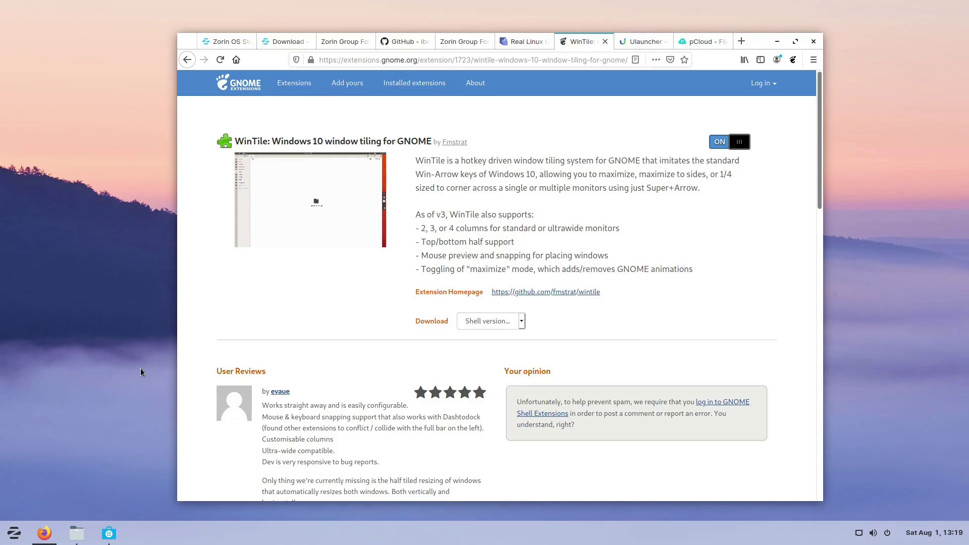
Open Zorin Appearance by searching 'appea' and pick the third desktop layout with centred taskbar icons
key("super")
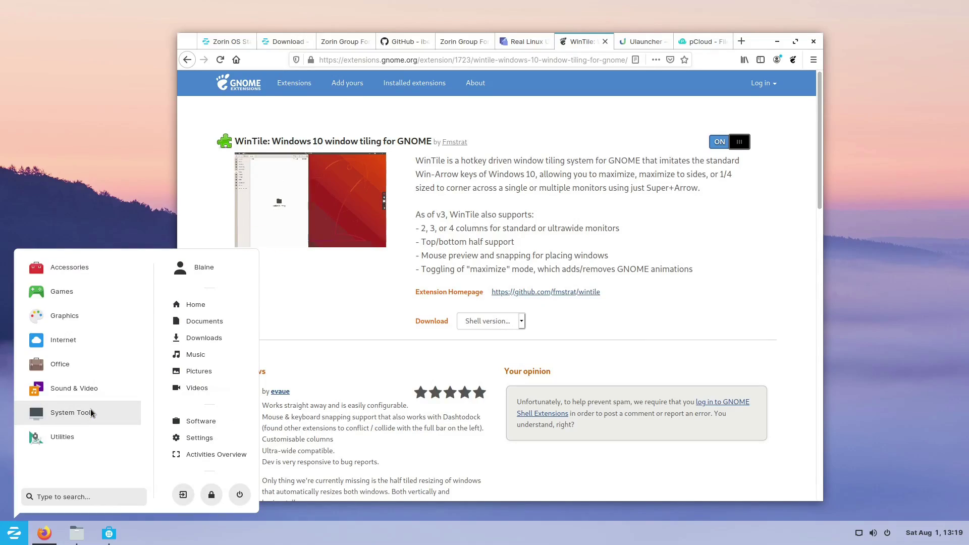
type("appea")
key("Return")
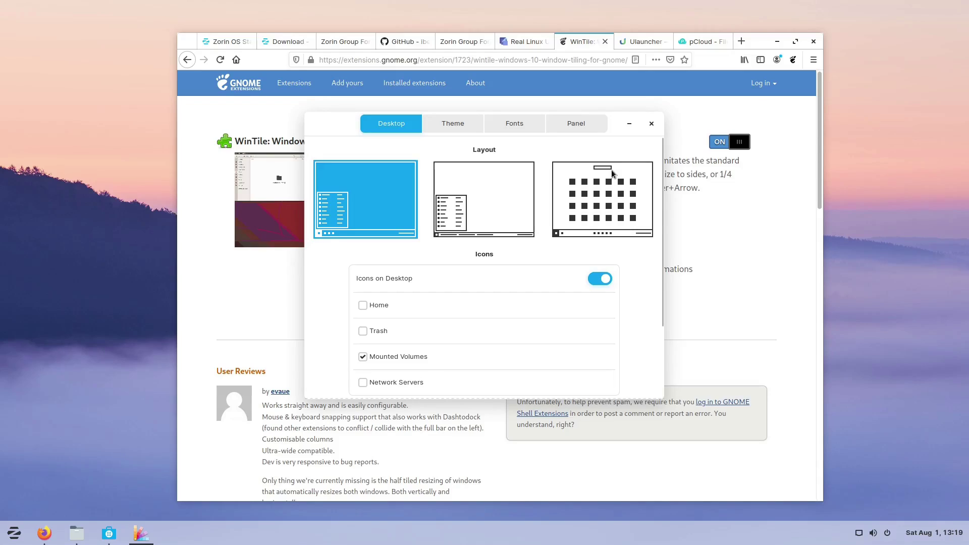
left_click(599, 203)
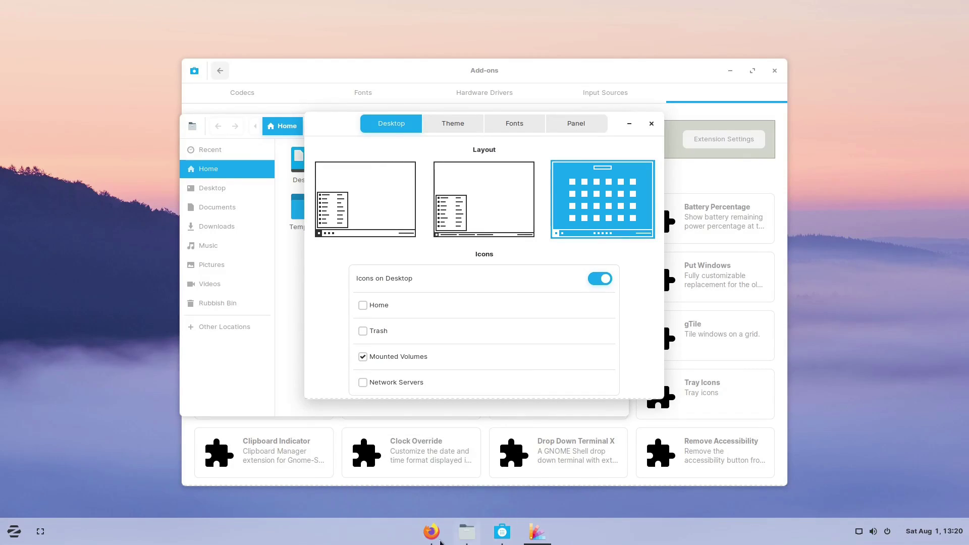
Open the full-screen app launcher, scroll through it, and close it again
left_click(4, 536)
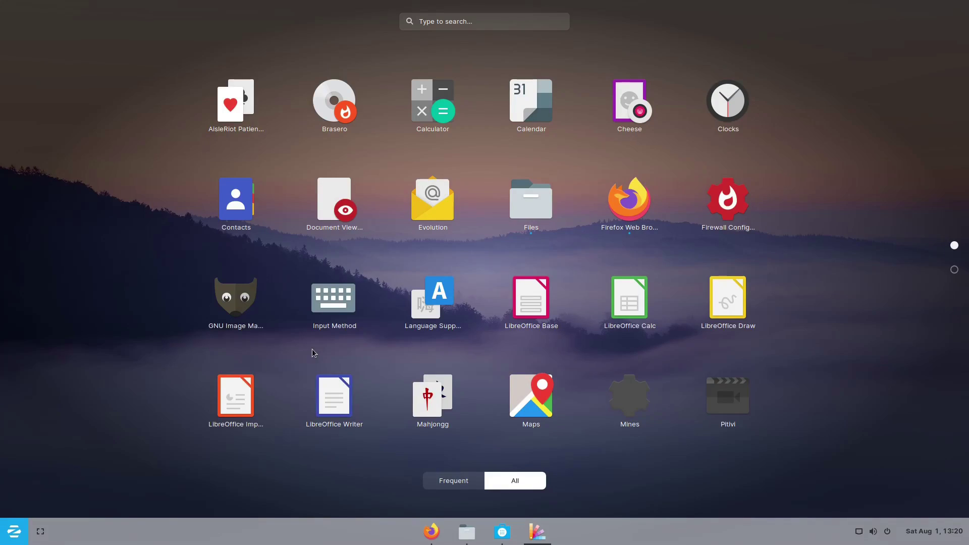
scroll(746, 291, "down", 1)
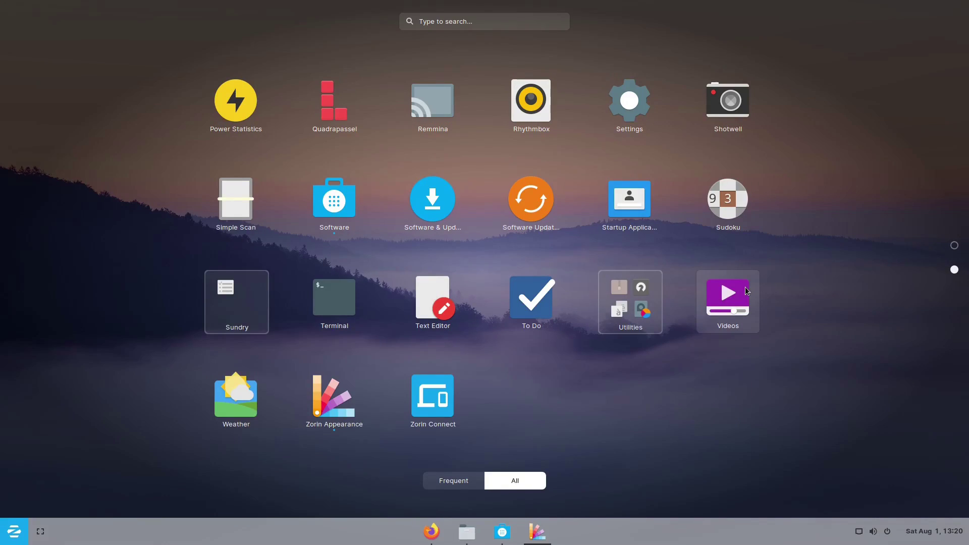
scroll(746, 291, "up", 1)
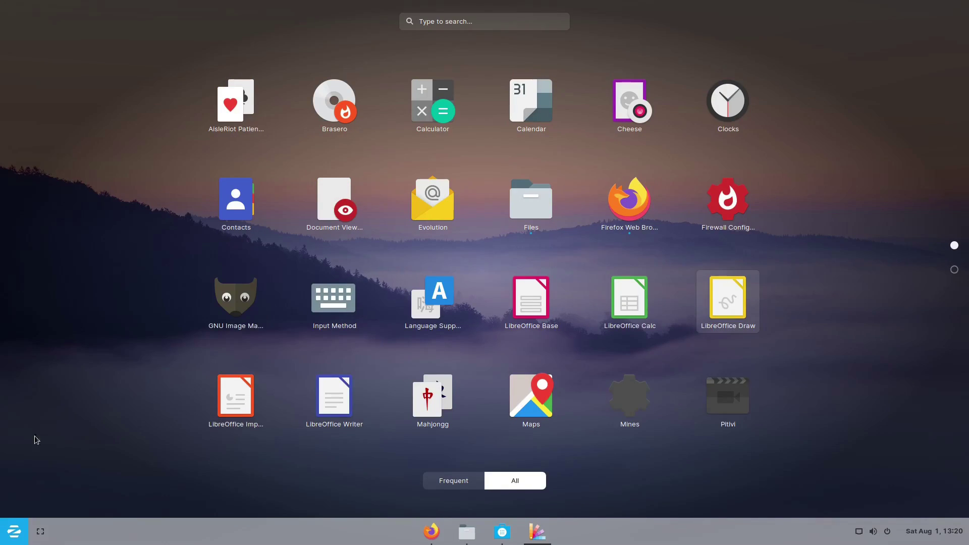
left_click(3, 538)
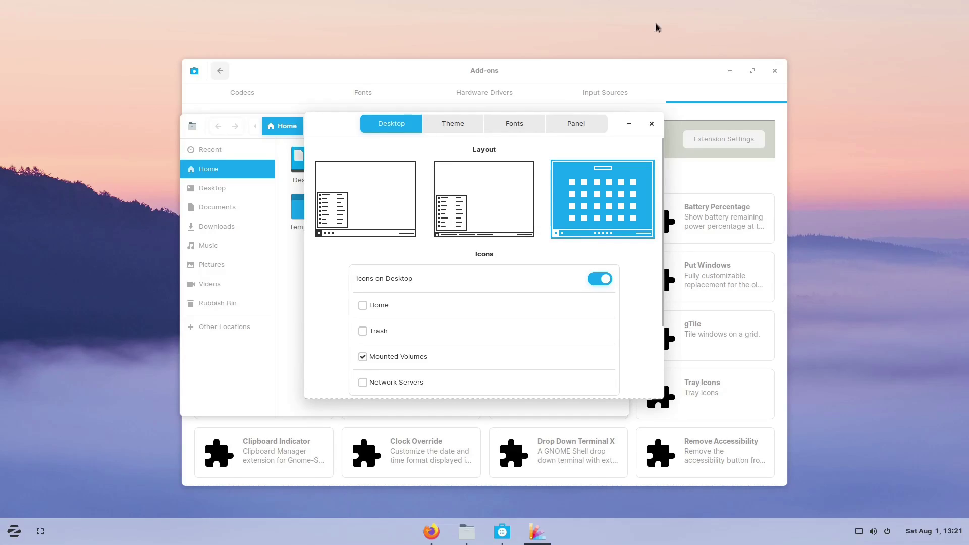
Close Zorin Appearance and move the Files window to the top-left
mouse_move(722, 4)
left_click(651, 123)
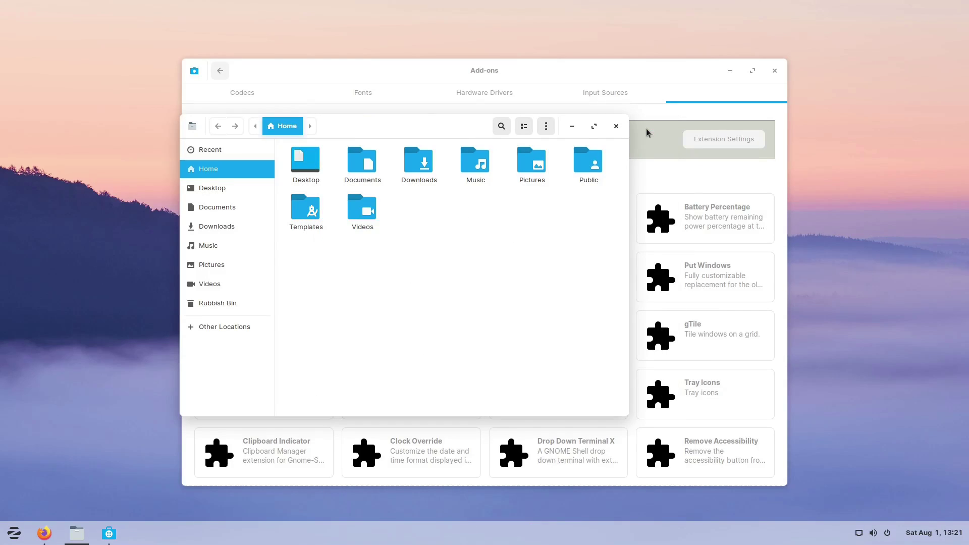
left_click_drag(426, 125, 329, 42)
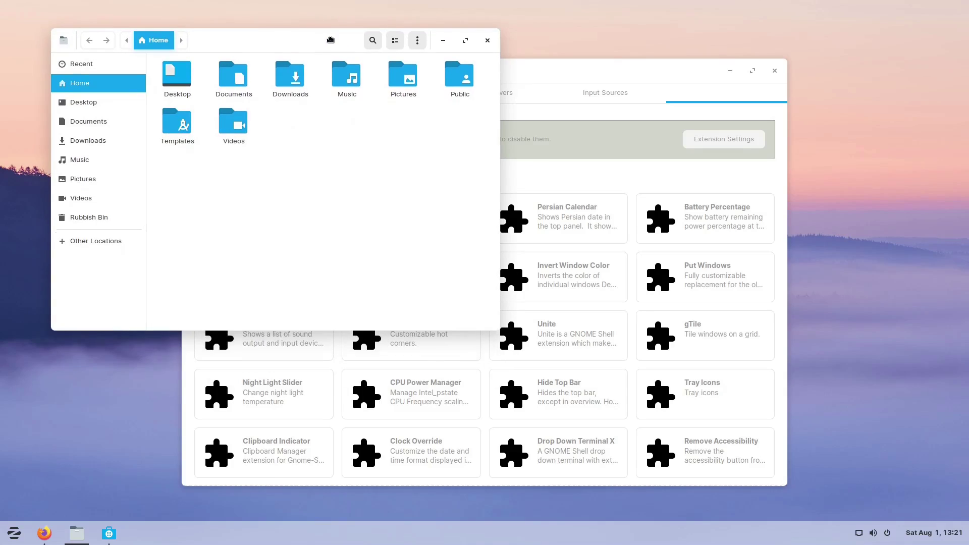
In a new Firefox tab, type then clear 'enable firefox touch scrolling', and minimize Firefox
key("alt+Tab")
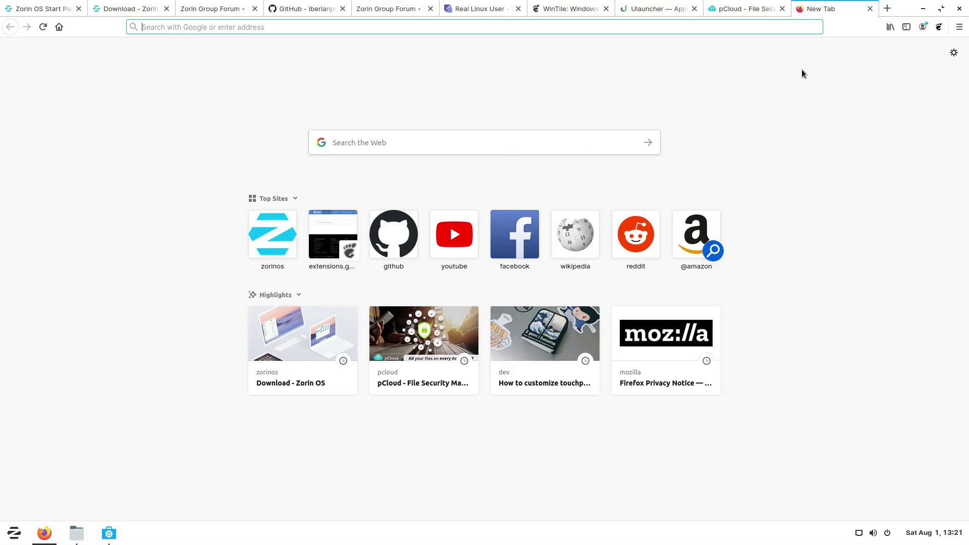
type("enab")
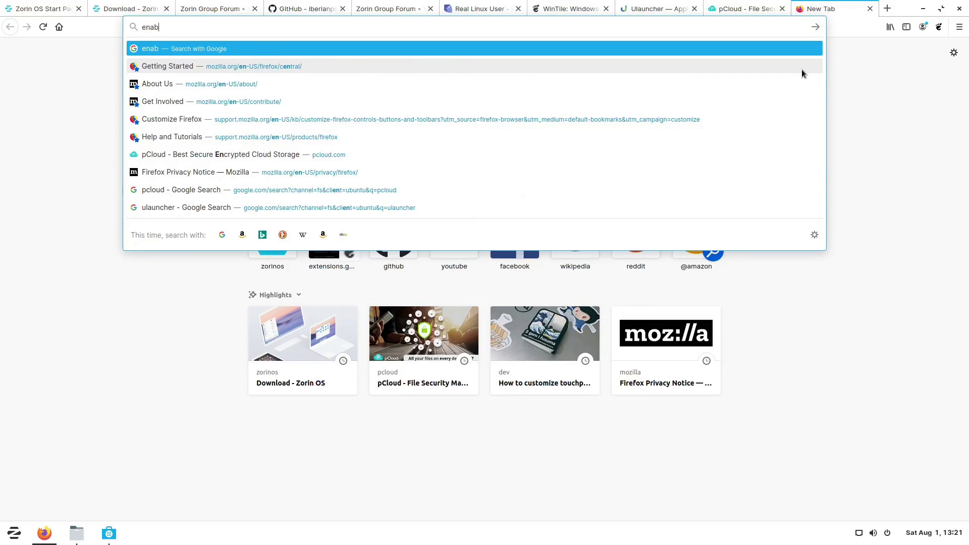
type("le firefox ")
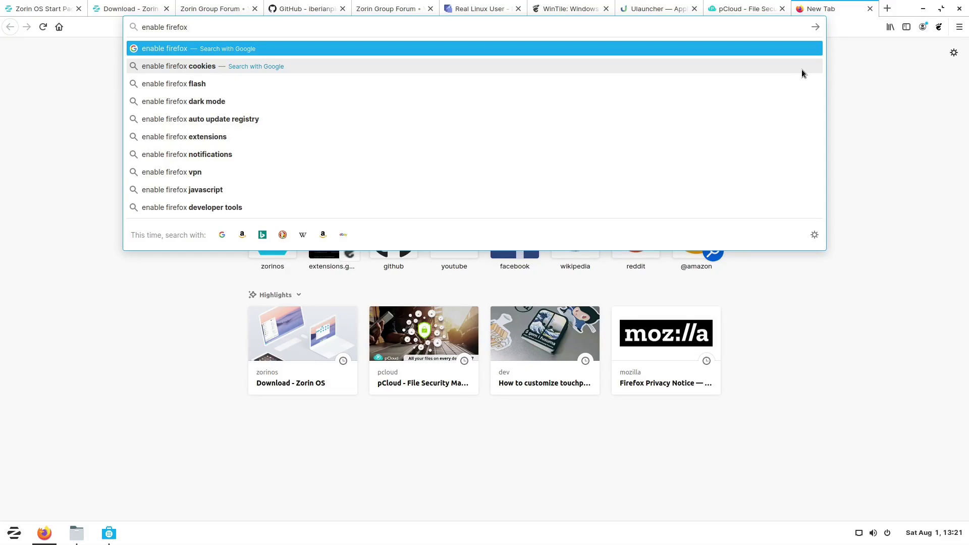
type("touch scrolling")
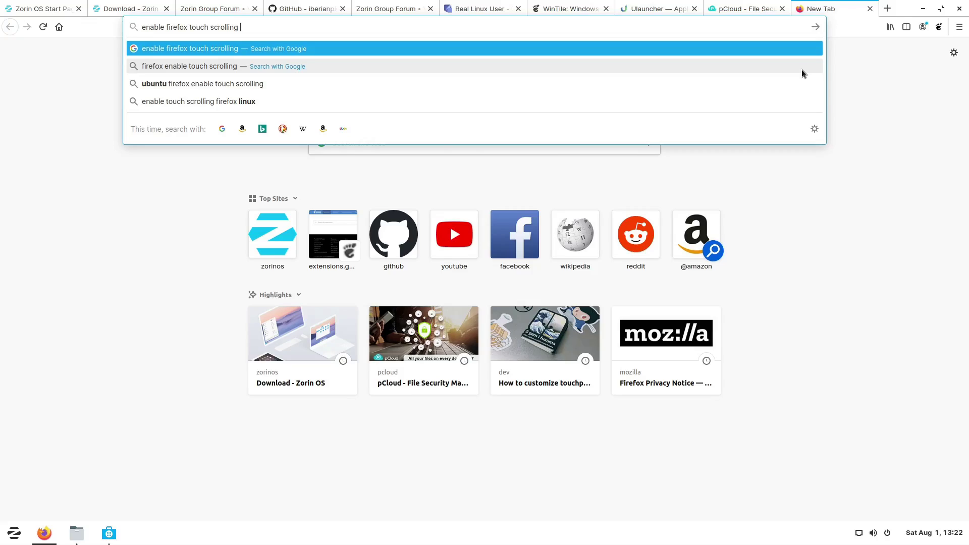
key("BackSpace")
key("BackSpace")
key("BackSpace")
key("BackSpace")
key("BackSpace")
key("BackSpace")
key("BackSpace")
key("BackSpace")
key("BackSpace")
key("BackSpace")
key("BackSpace")
key("BackSpace")
key("BackSpace")
key("BackSpace")
key("BackSpace")
key("BackSpace")
key("BackSpace")
key("BackSpace")
key("BackSpace")
key("BackSpace")
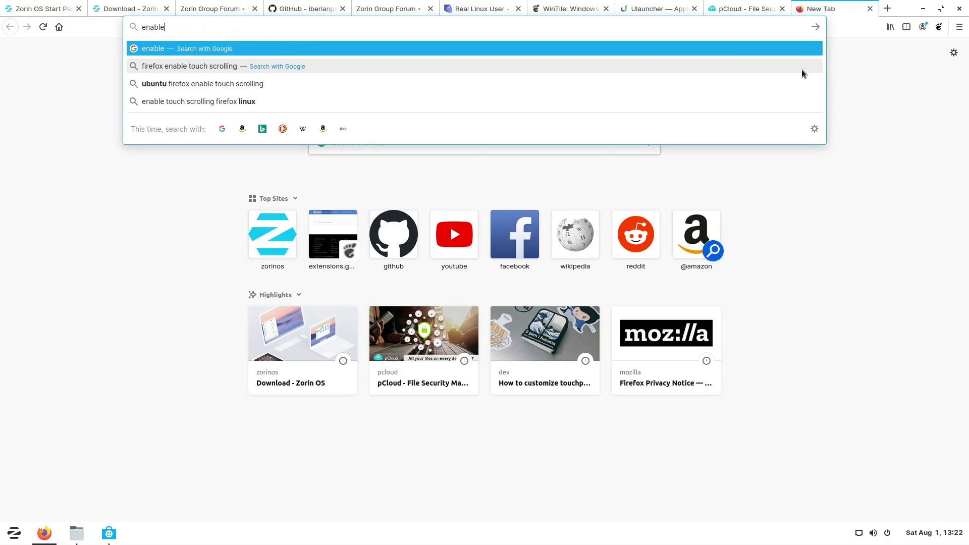
left_click(868, 108)
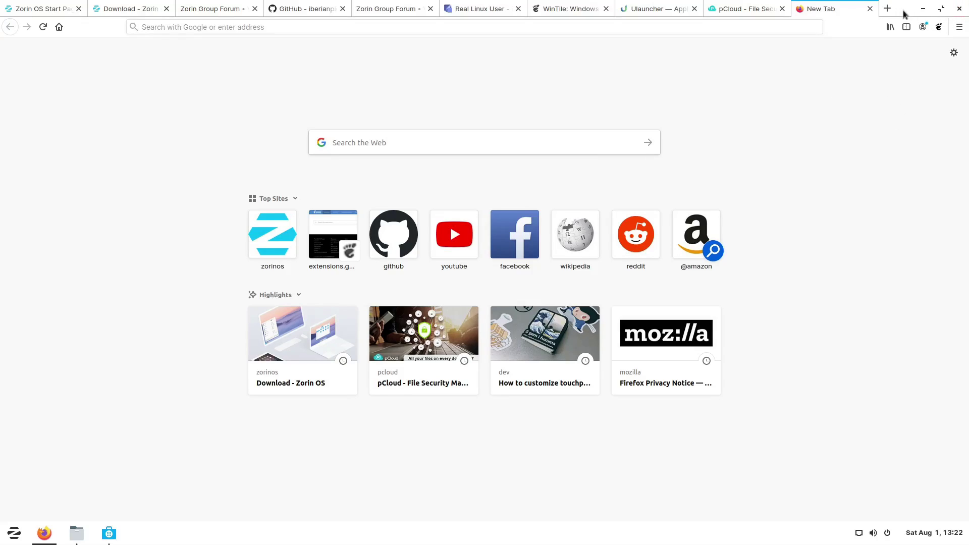
left_click(922, 9)
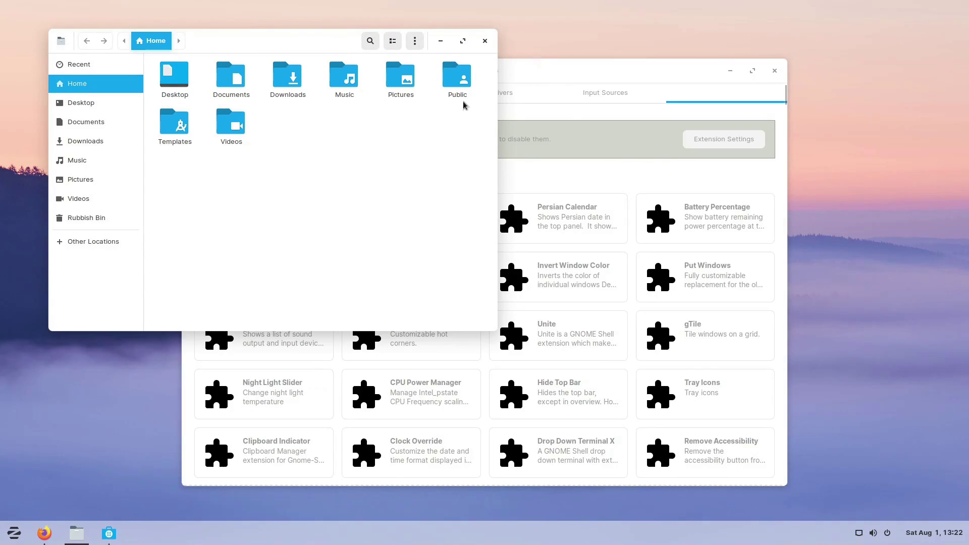
Close Files and reopen Zorin Appearance from the Zorin menu, switching to its Theme page
left_click(485, 41)
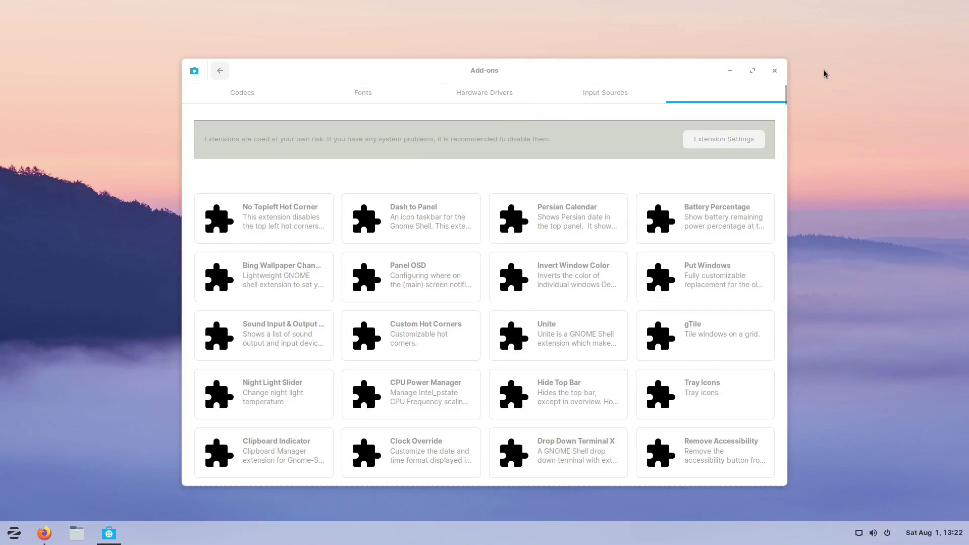
left_click(7, 538)
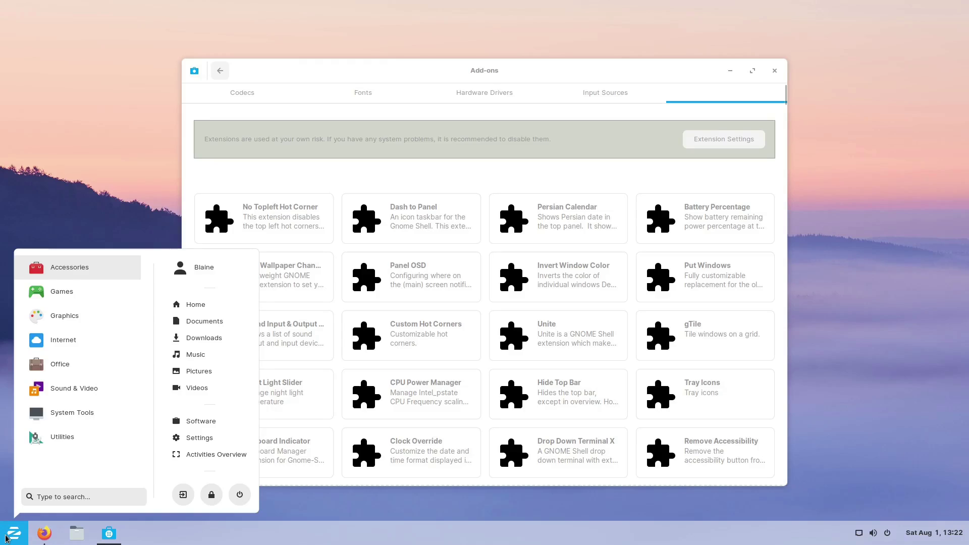
left_click(7, 539)
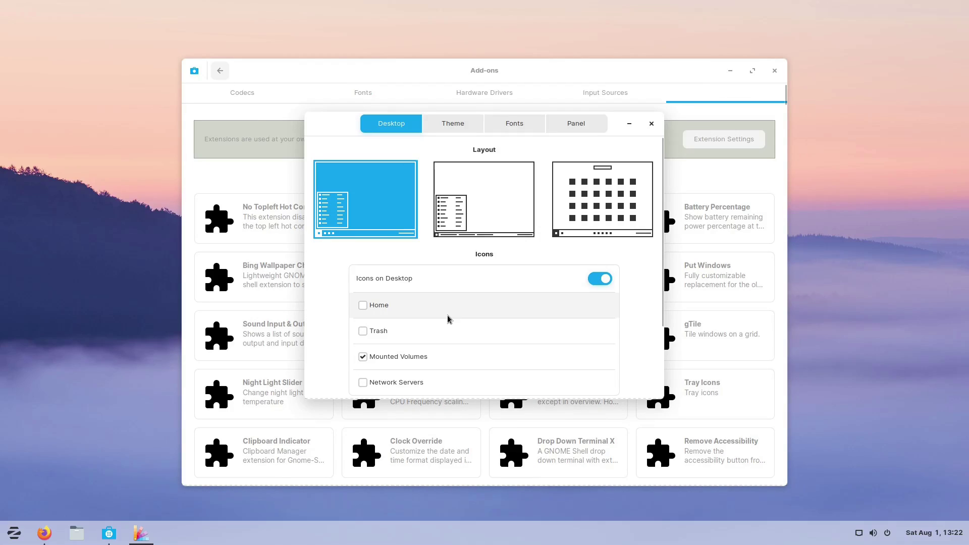
scroll(447, 318, "down", 4)
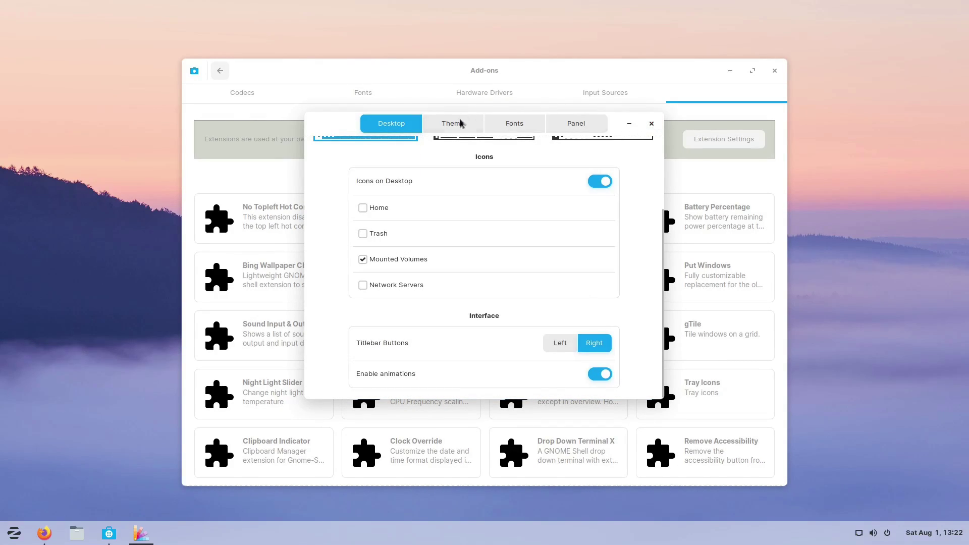
scroll(520, 277, "up", 4)
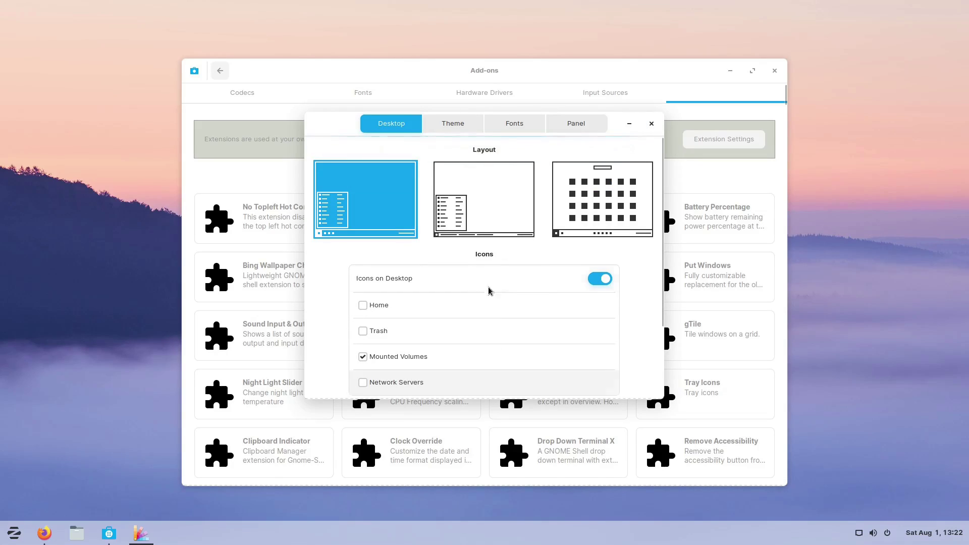
left_click(453, 126)
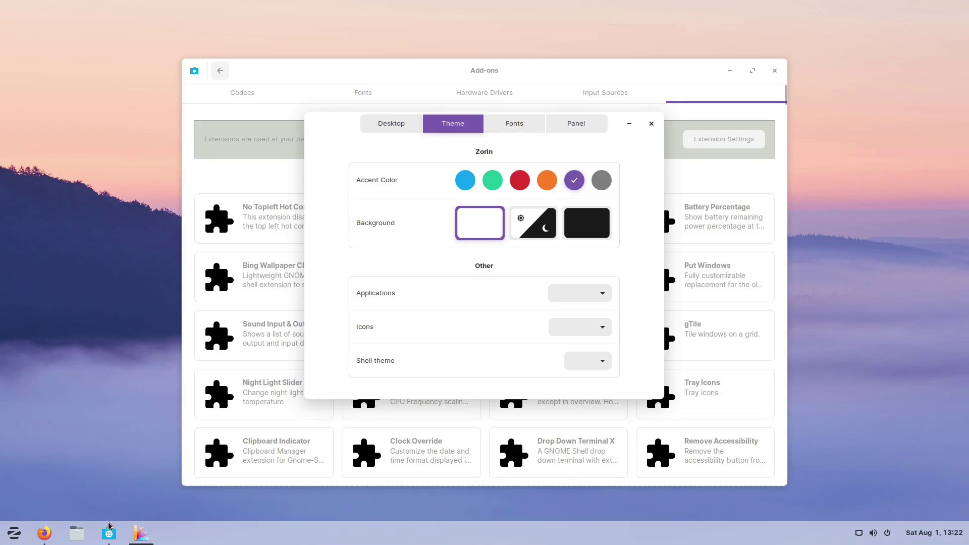
Set the accent colour back to blue and show the Panel settings
left_click(76, 533)
left_click(484, 41)
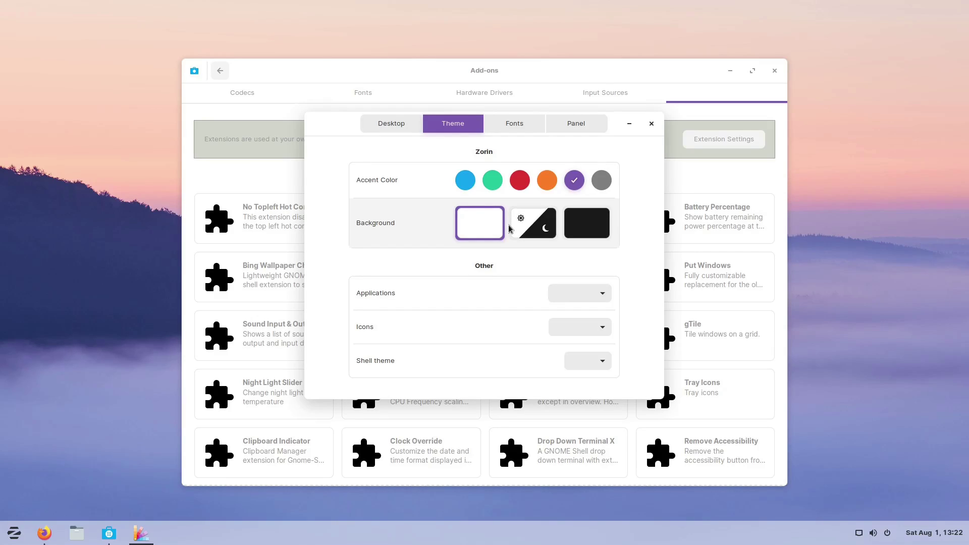
left_click(465, 180)
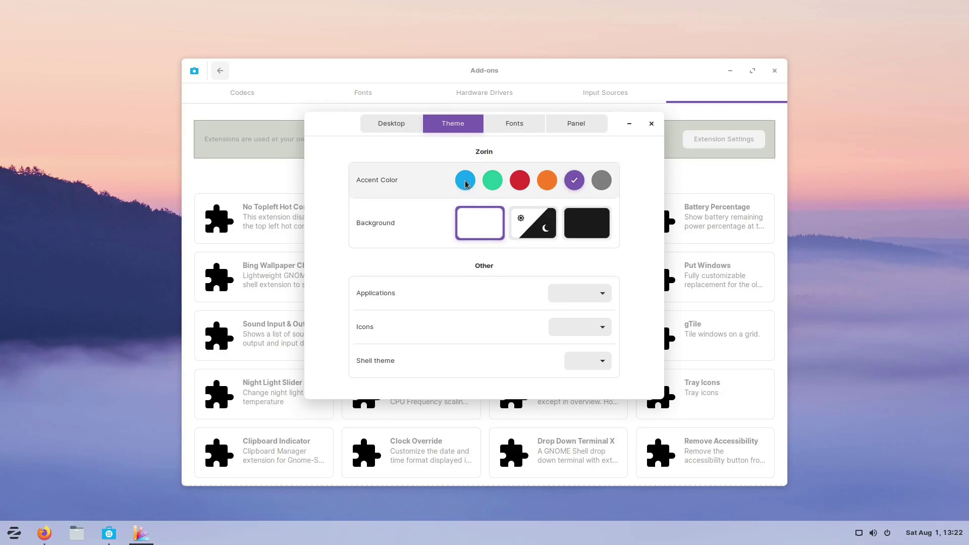
left_click(576, 123)
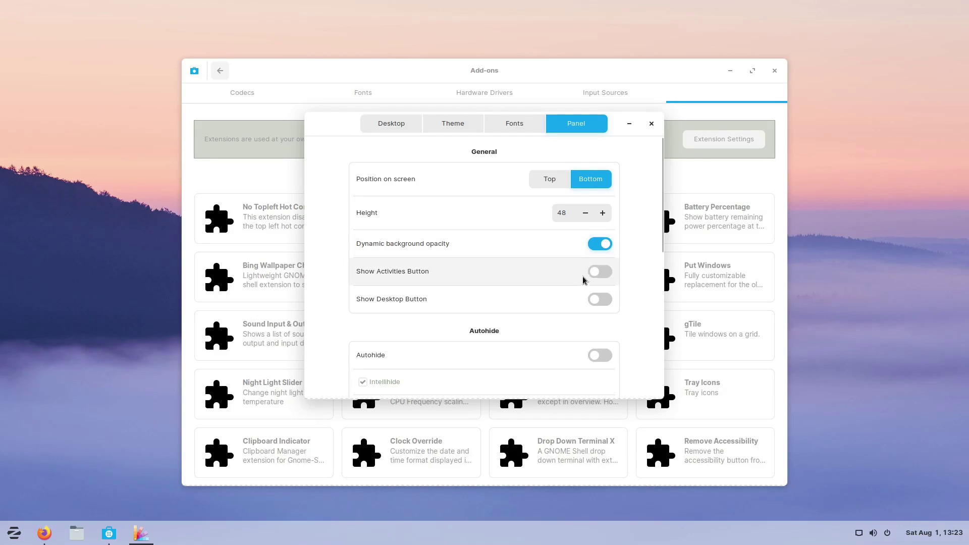
Set the taskbar icon position to Center
scroll(530, 355, "down", 5)
scroll(530, 354, "down", 2)
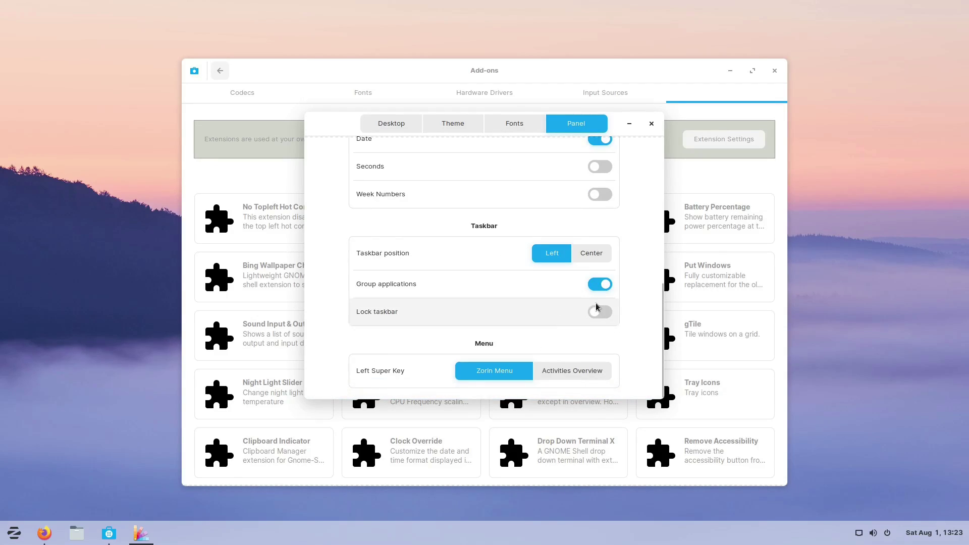
left_click(591, 254)
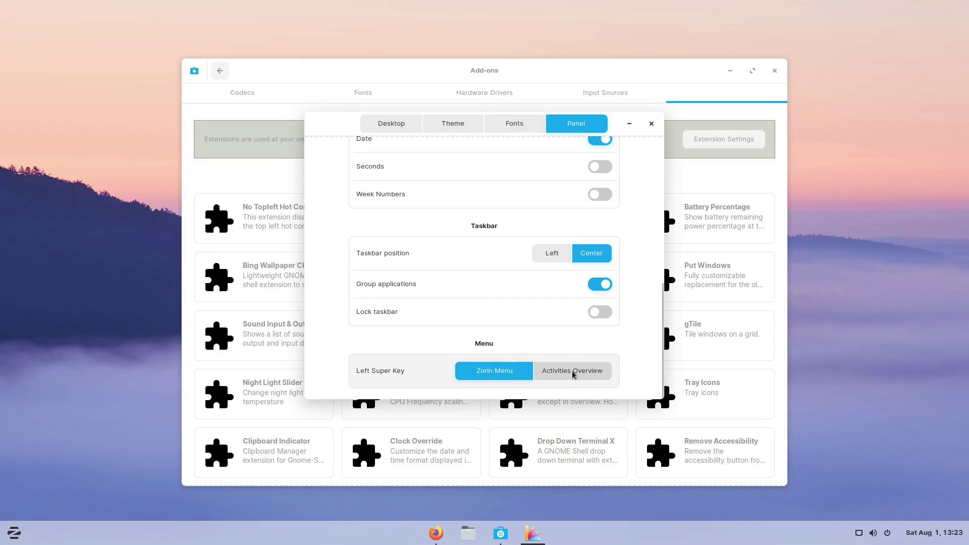
Set the Left Super Key to open Activities Overview instead of the Zorin Menu
key("super")
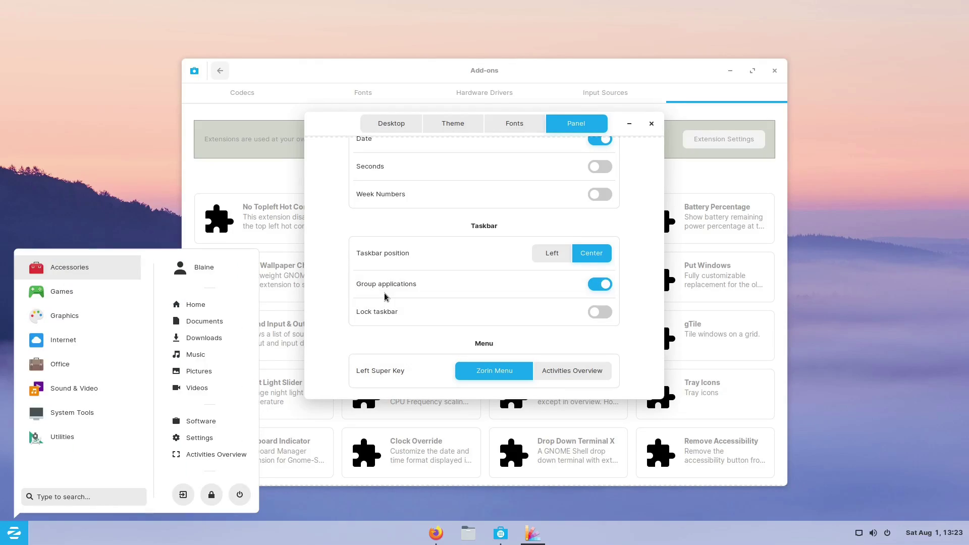
key("super")
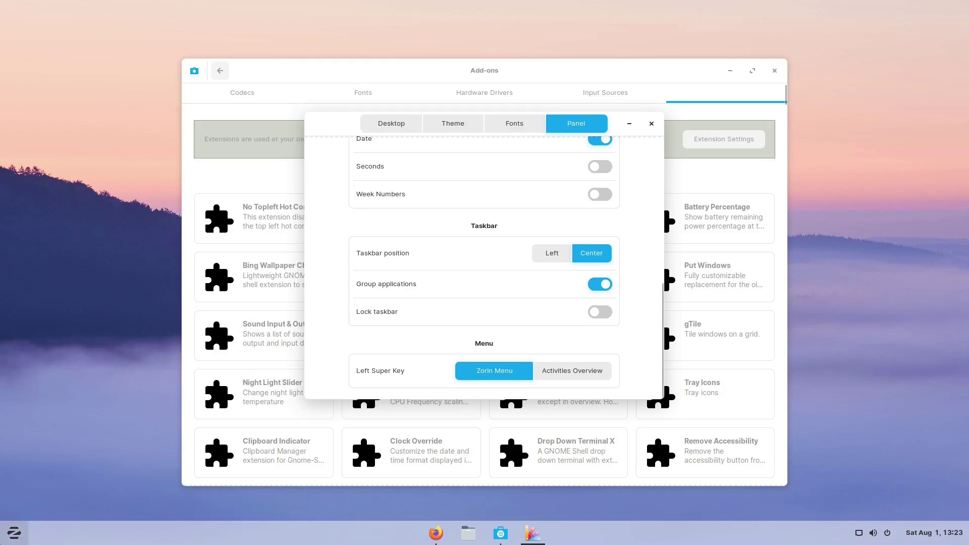
key("super")
key("super")
left_click(565, 373)
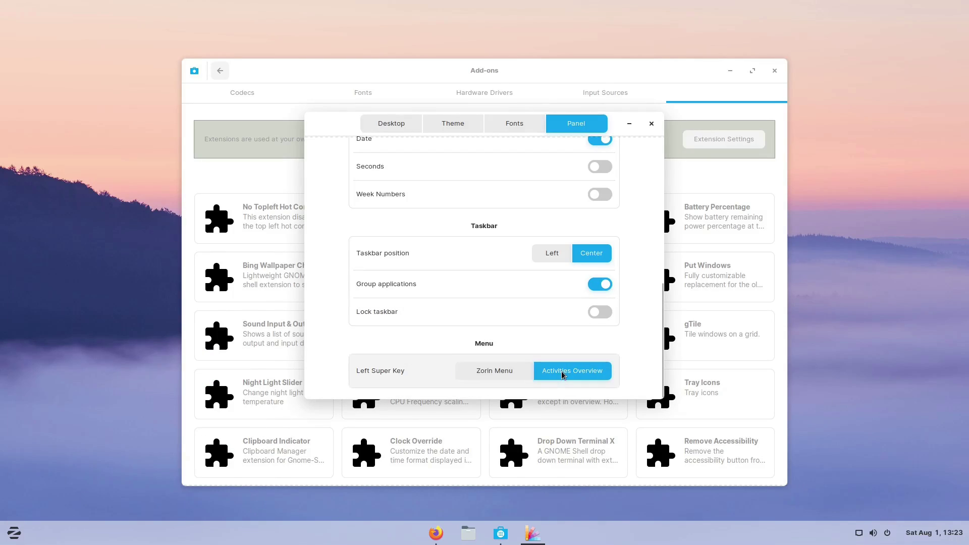
key("super")
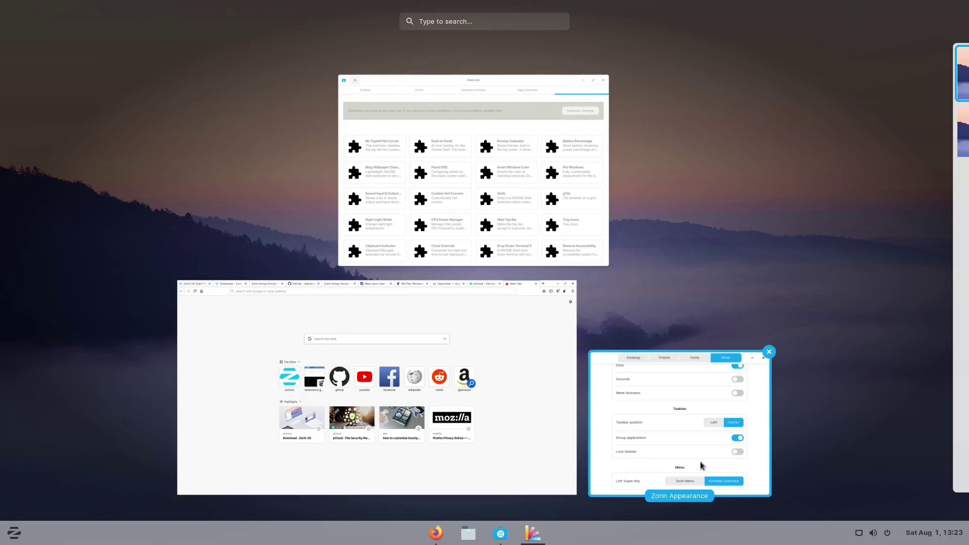
Search 'night' in Activities Overview, clear it, then toggle the overview closed
mouse_move(967, 122)
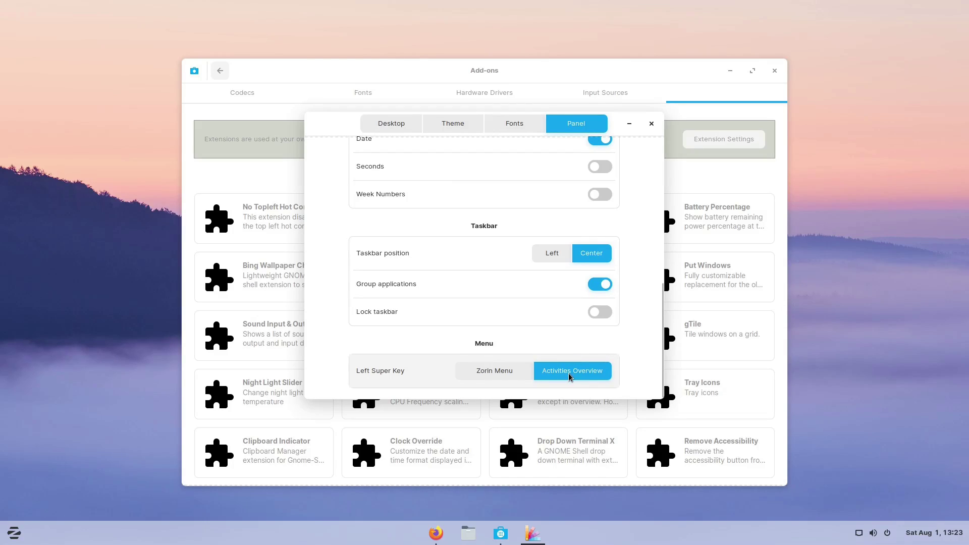
key("super")
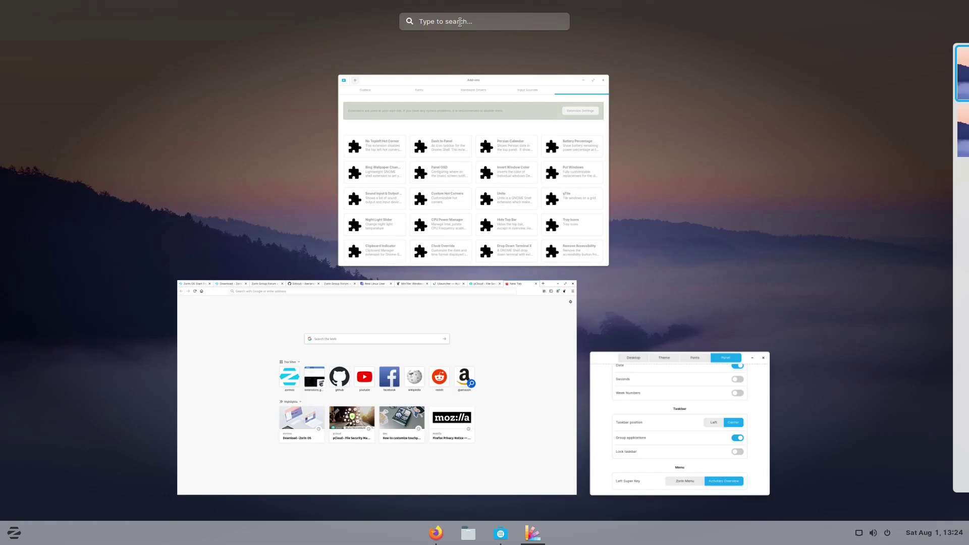
type("night")
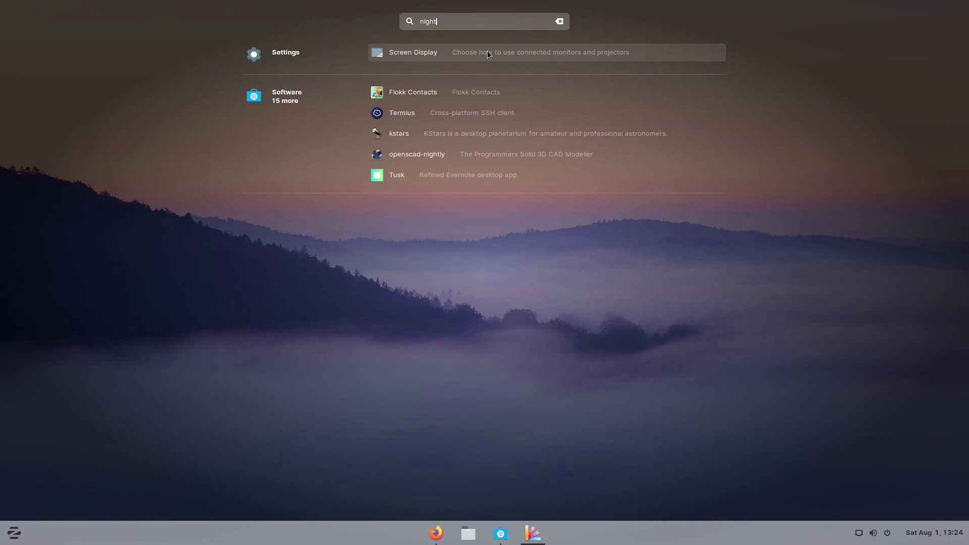
left_click(558, 21)
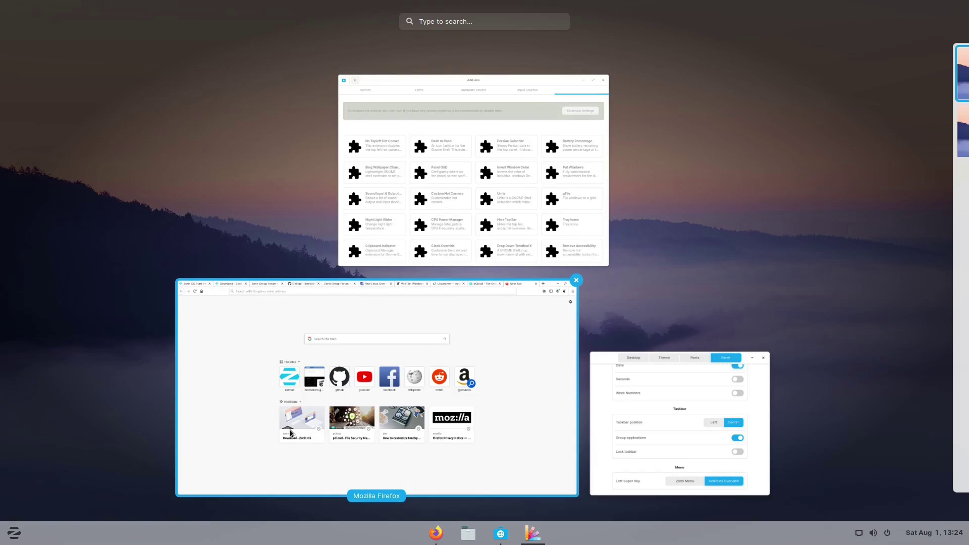
key("Escape")
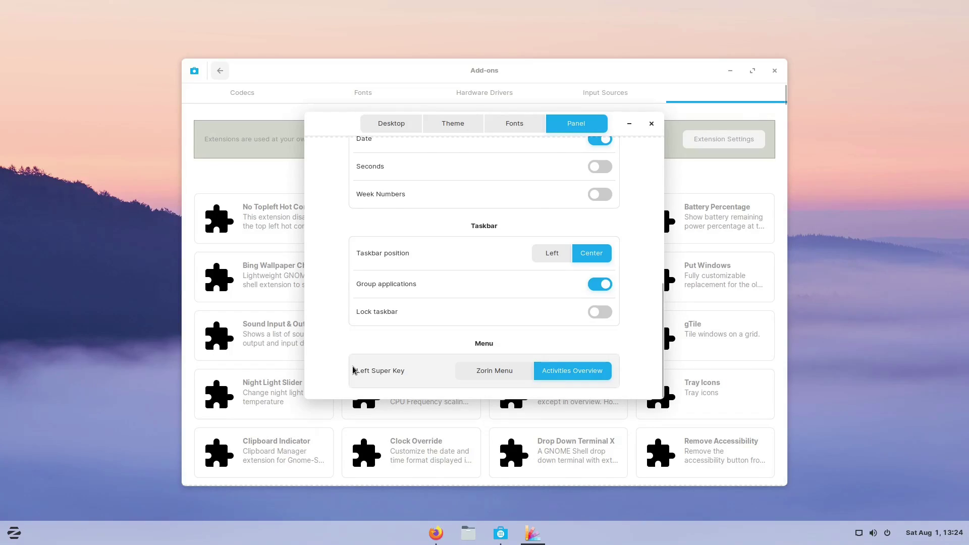
key("super")
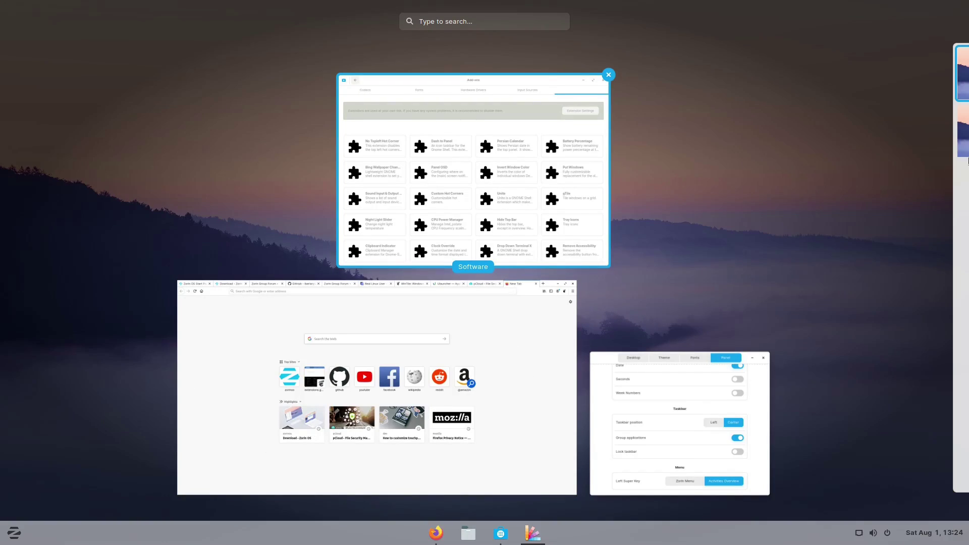
key("super")
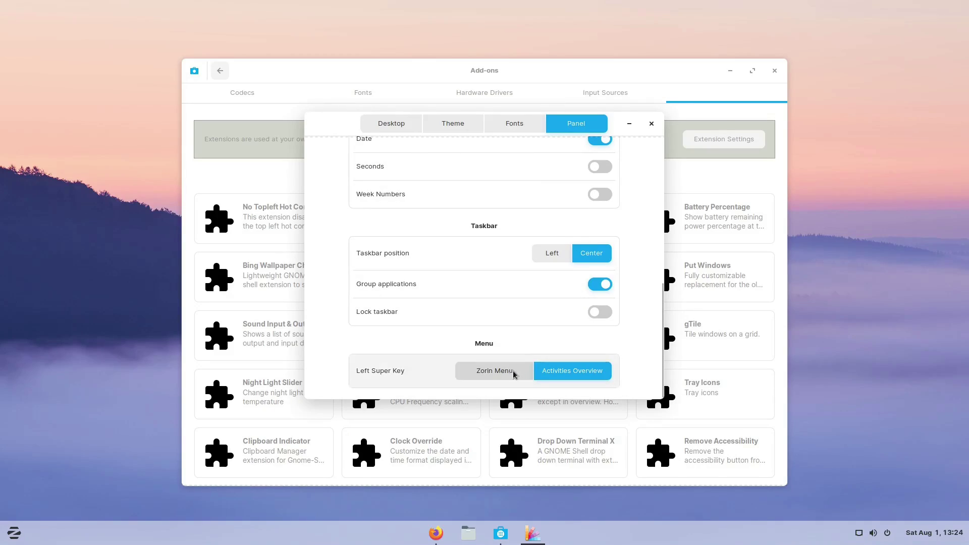
left_click(495, 374)
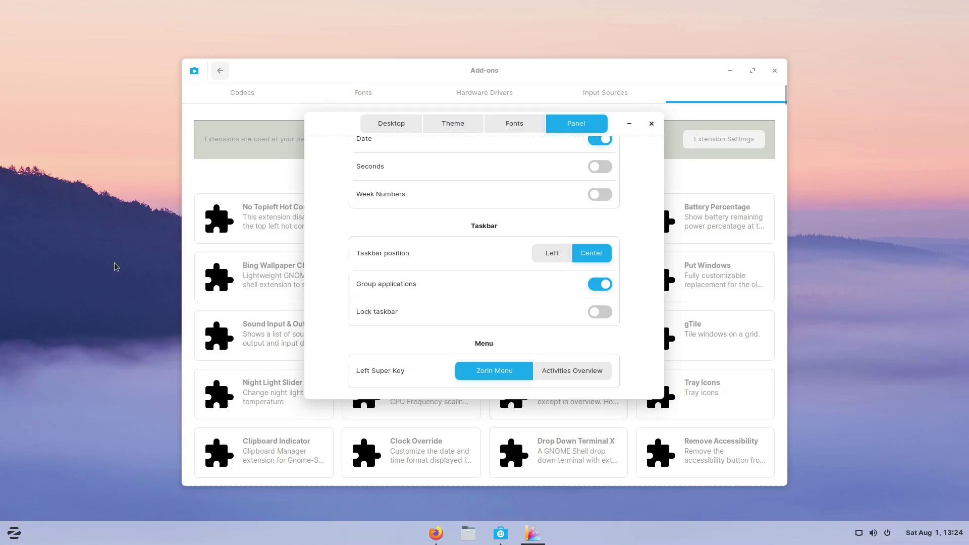
key("super")
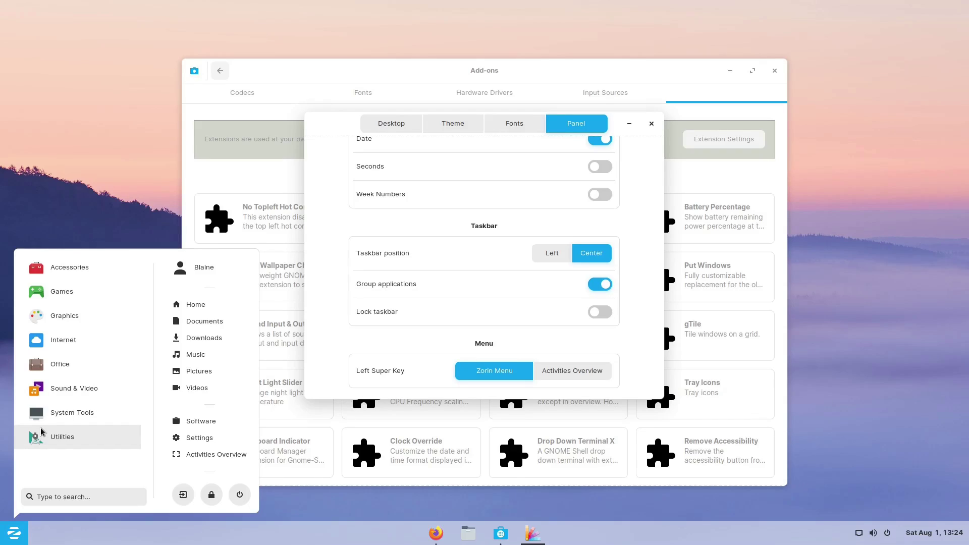
key("super")
key("super")
type("firef")
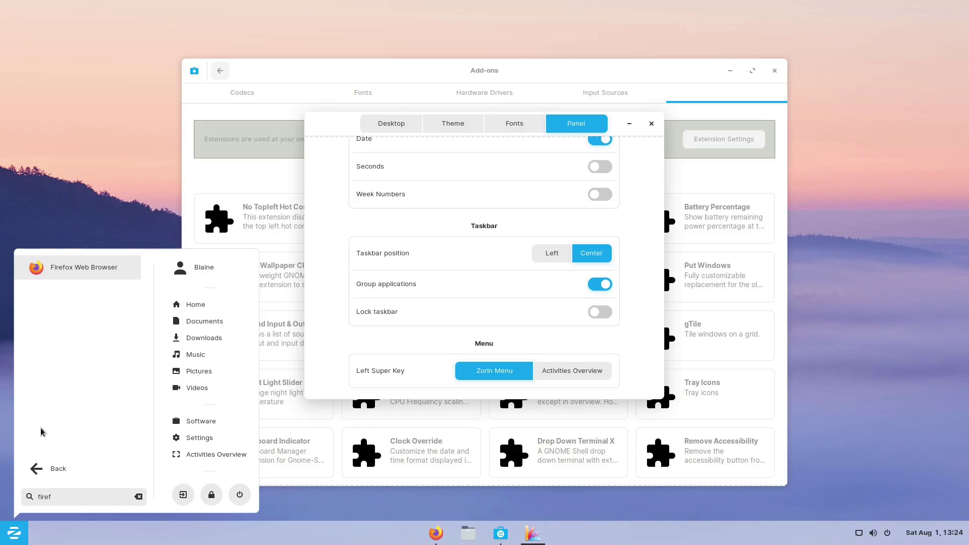
key("BackSpace")
key("BackSpace")
key("BackSpace")
key("BackSpace")
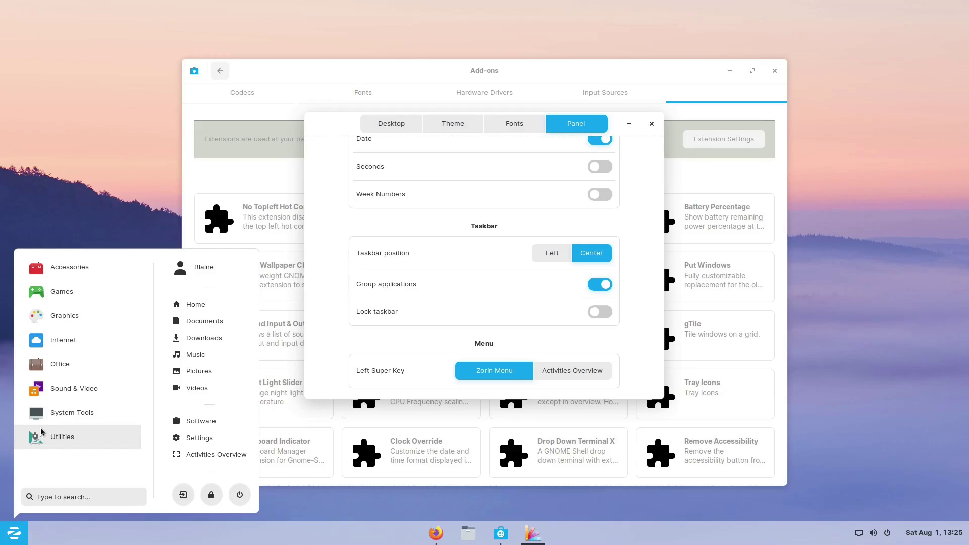
left_click(43, 412)
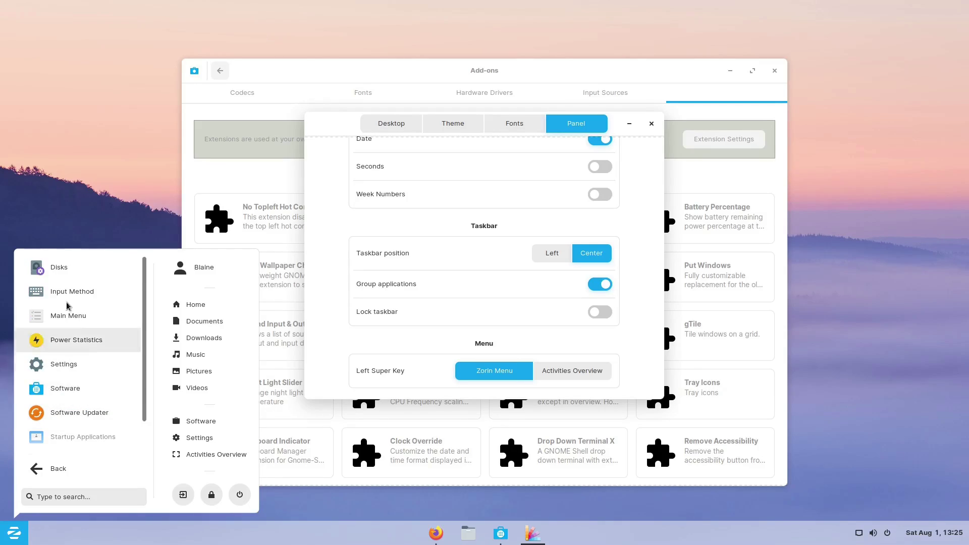
scroll(50, 420, "down", 2)
left_click(51, 469)
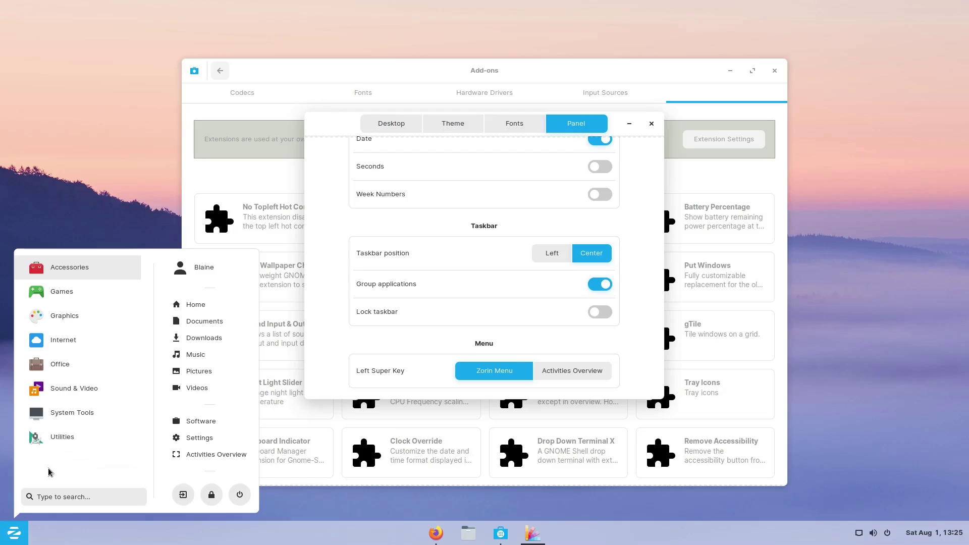
left_click(563, 199)
scroll(562, 199, "up", 1)
scroll(632, 273, "down", 1)
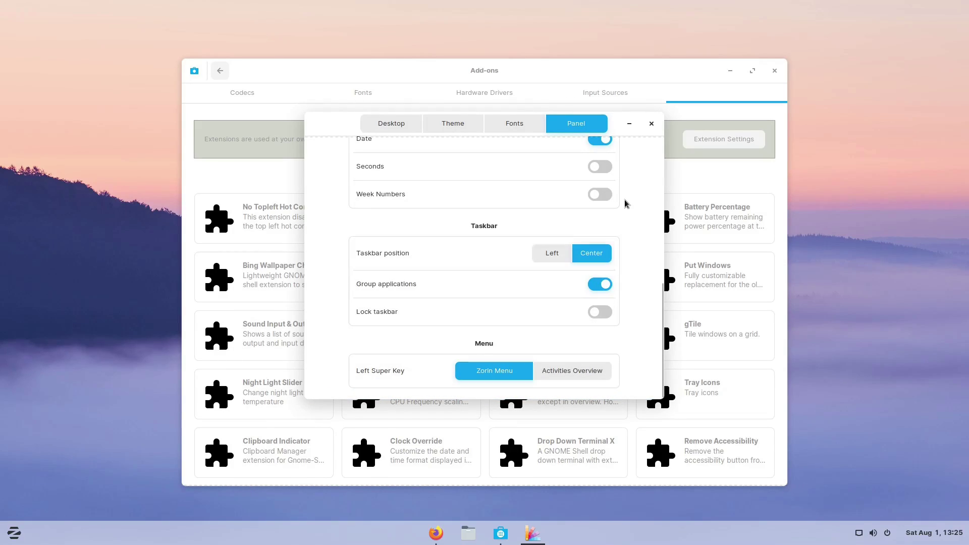
left_click(588, 372)
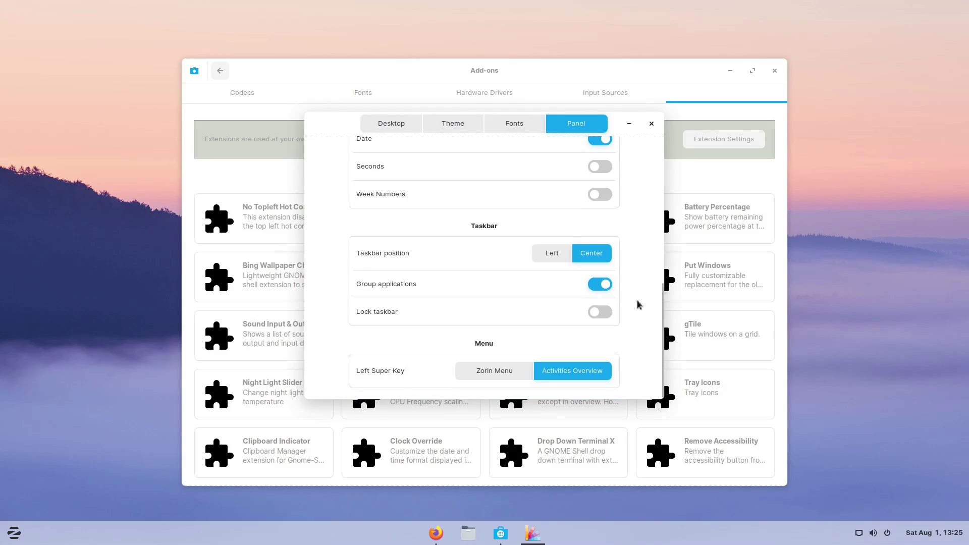
Try the Activities Overview, then close the Zorin Appearance window
scroll(629, 272, "up", 10)
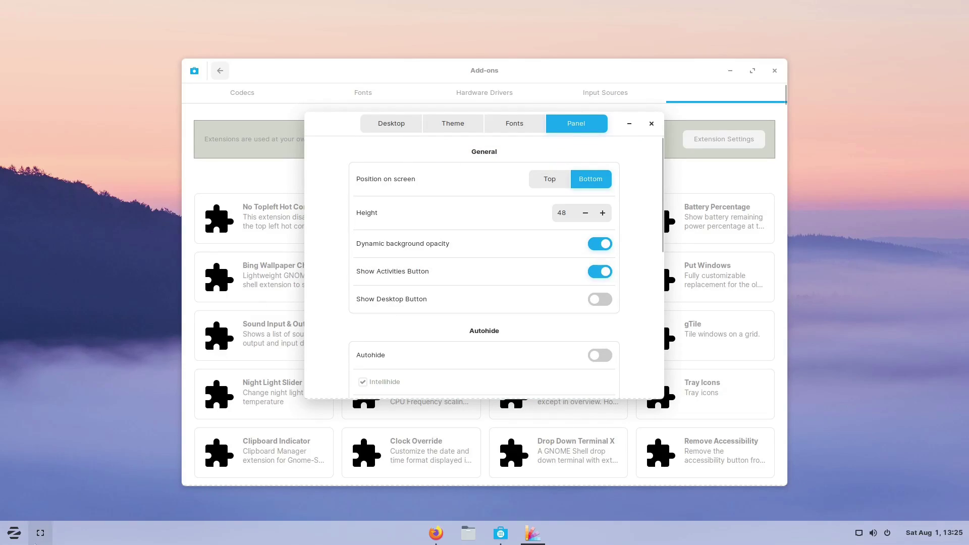
left_click(40, 534)
left_click(39, 533)
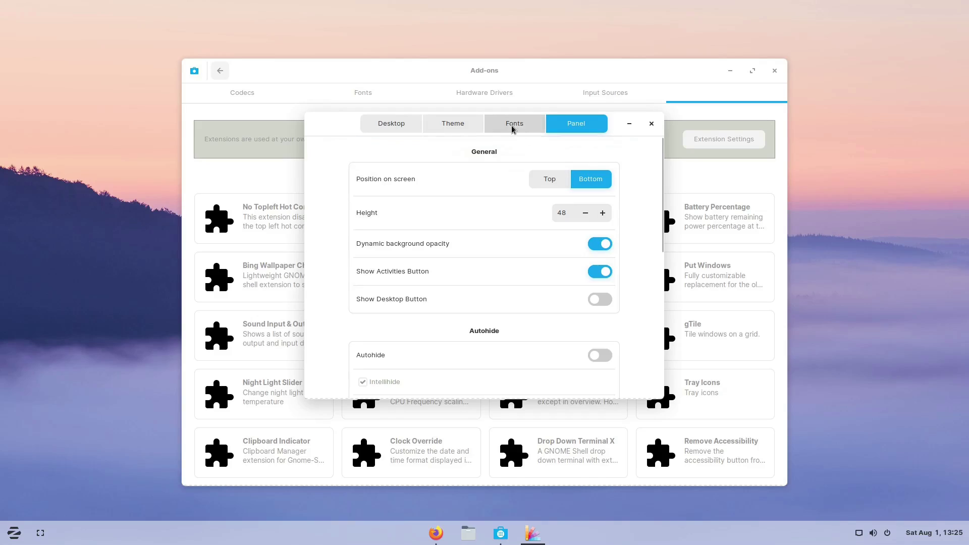
scroll(484, 275, "down", 5)
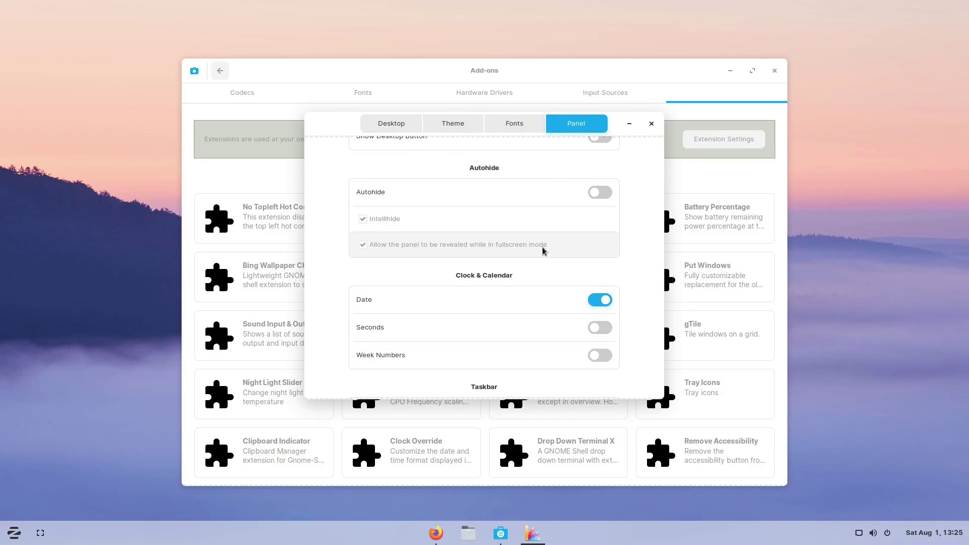
left_click_drag(653, 131, 545, 146)
left_click(285, 141)
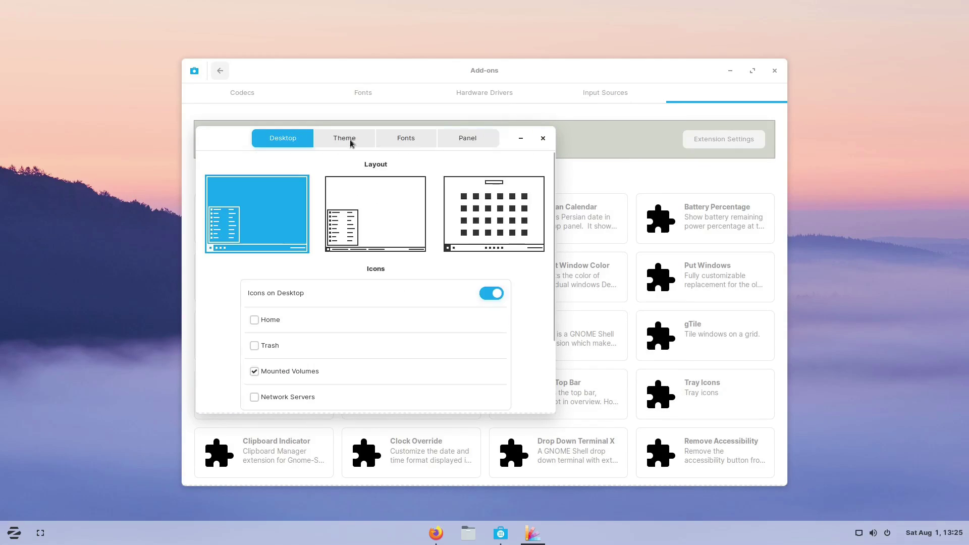
left_click(544, 143)
Search 'back' and open the Settings Appearance page with background options
key("super")
type("back")
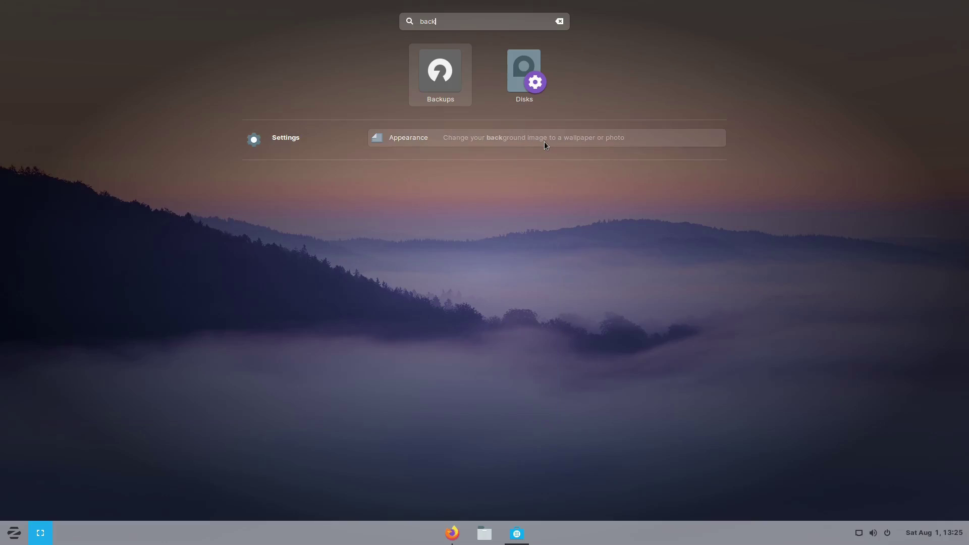
left_click(488, 137)
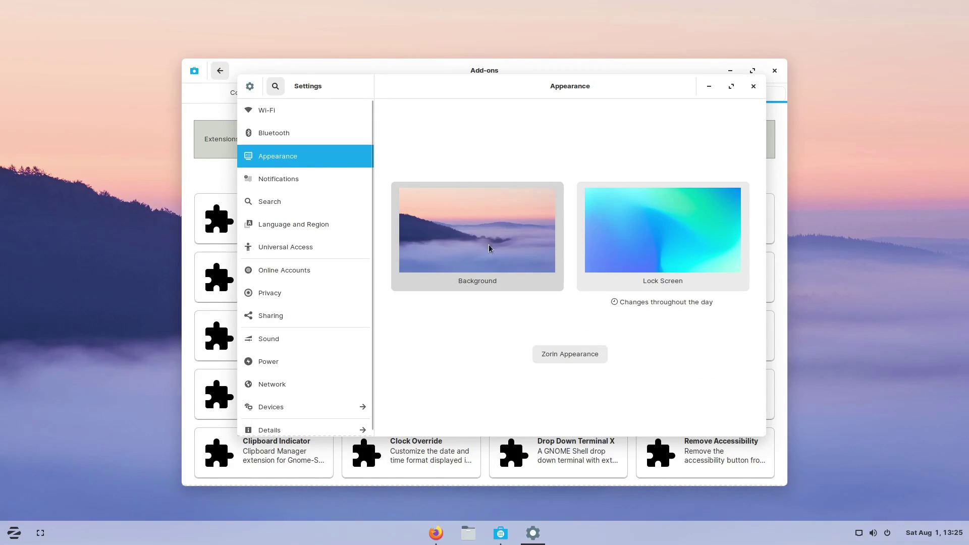
Choose the blue-green gradient wallpaper as the desktop background
left_click(479, 255)
scroll(600, 310, "down", 5)
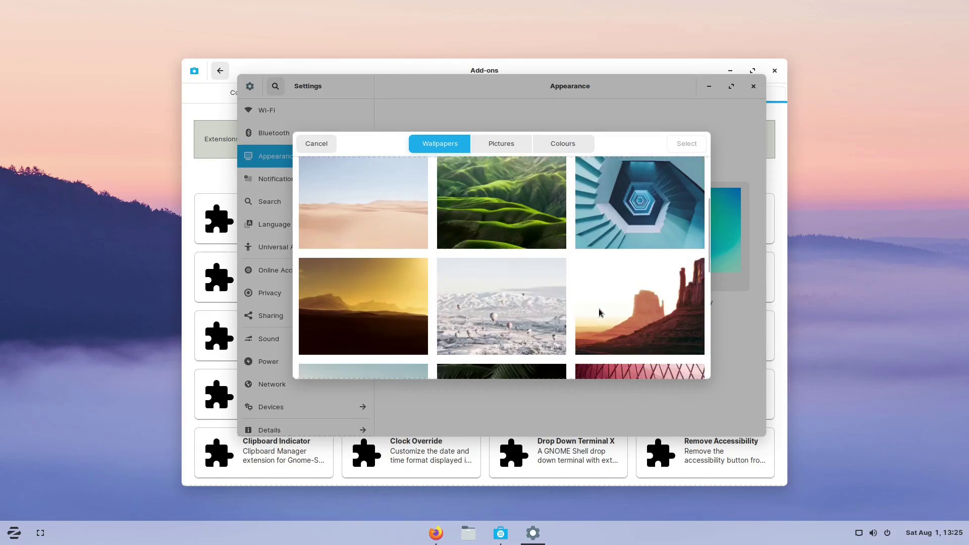
scroll(600, 312, "down", 2)
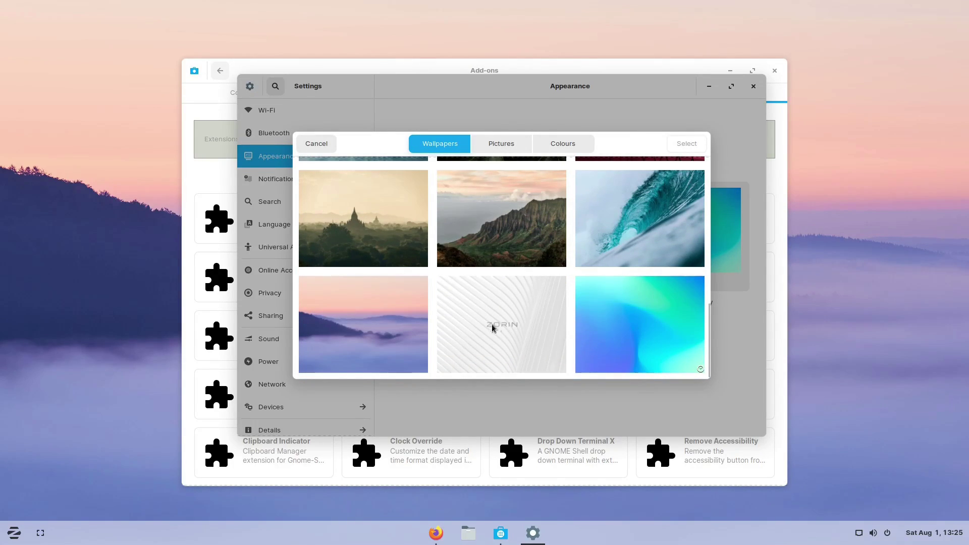
left_click(650, 332)
left_click(687, 143)
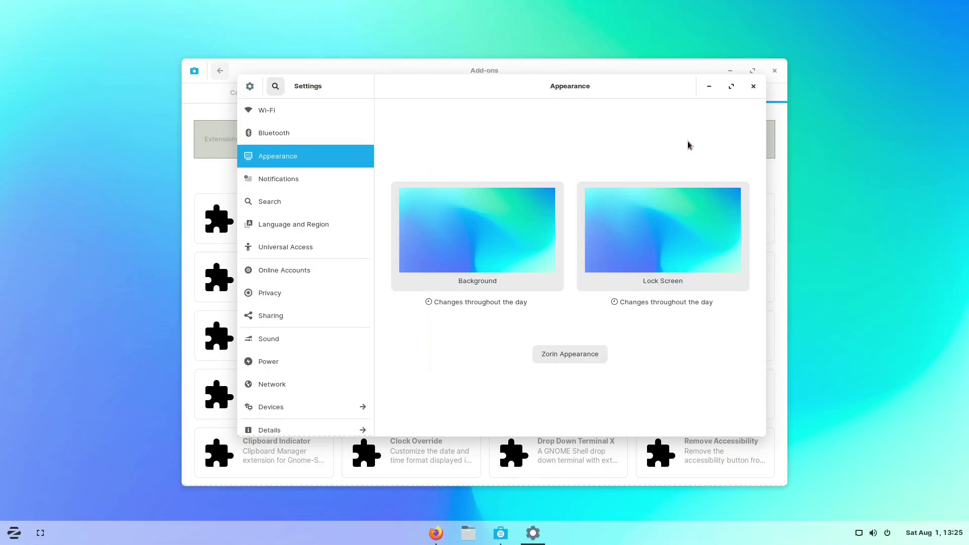
left_click_drag(599, 96, 486, 78)
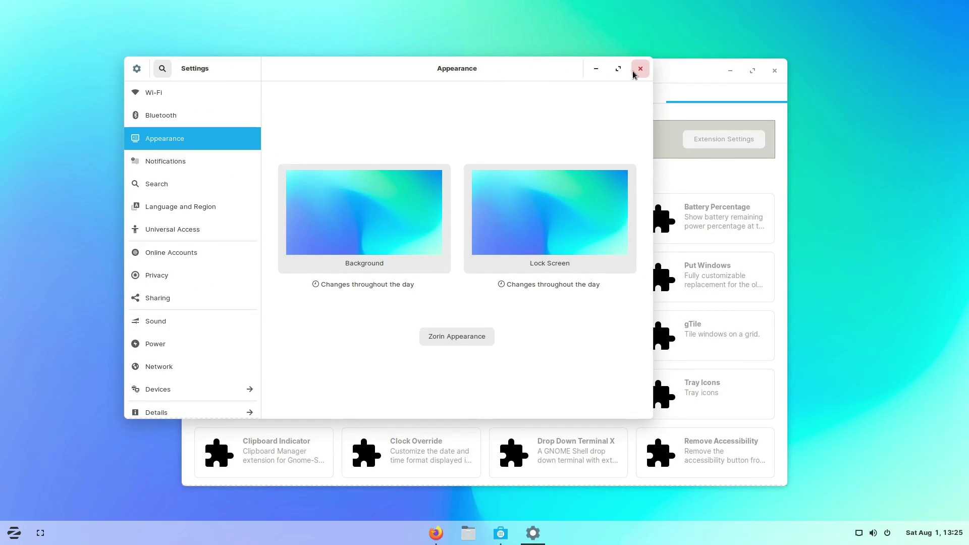
key("super")
type("ap")
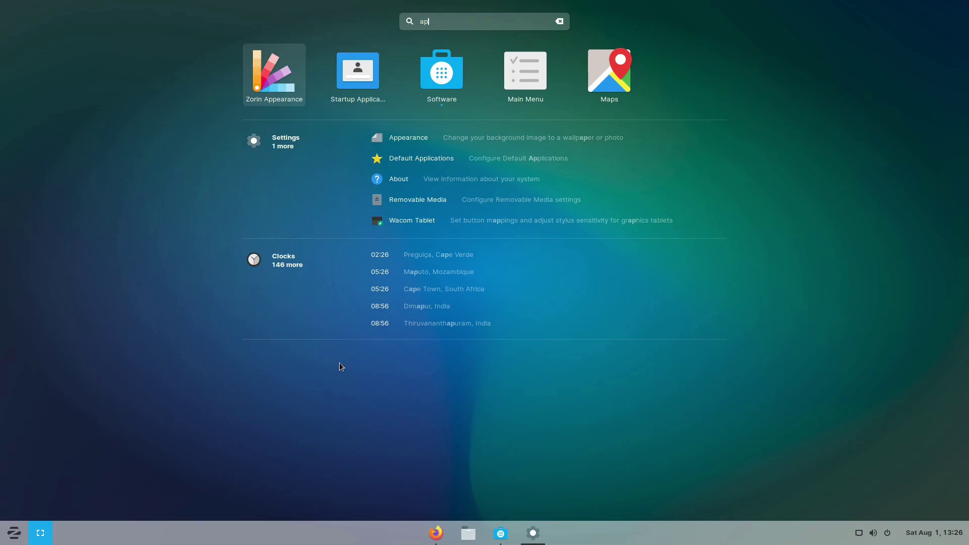
key("Return")
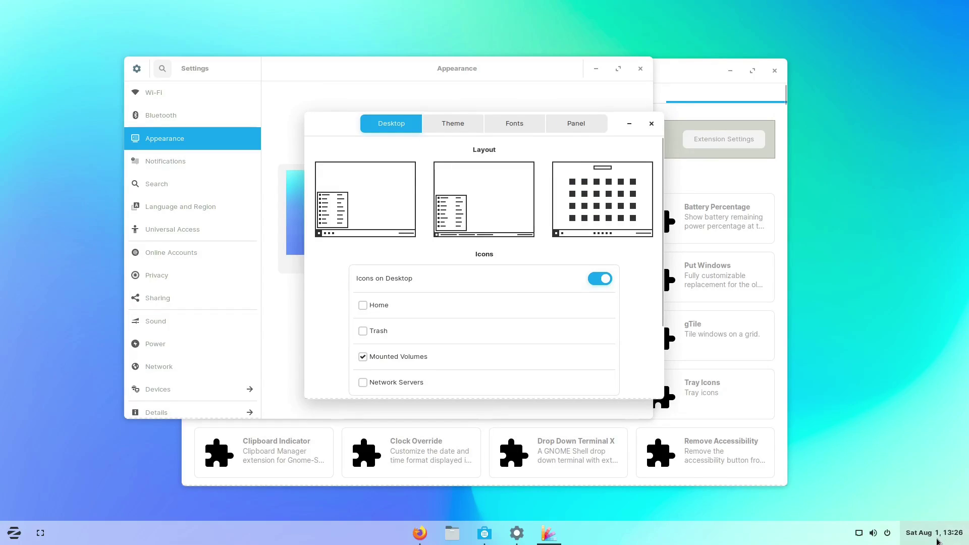
left_click(573, 127)
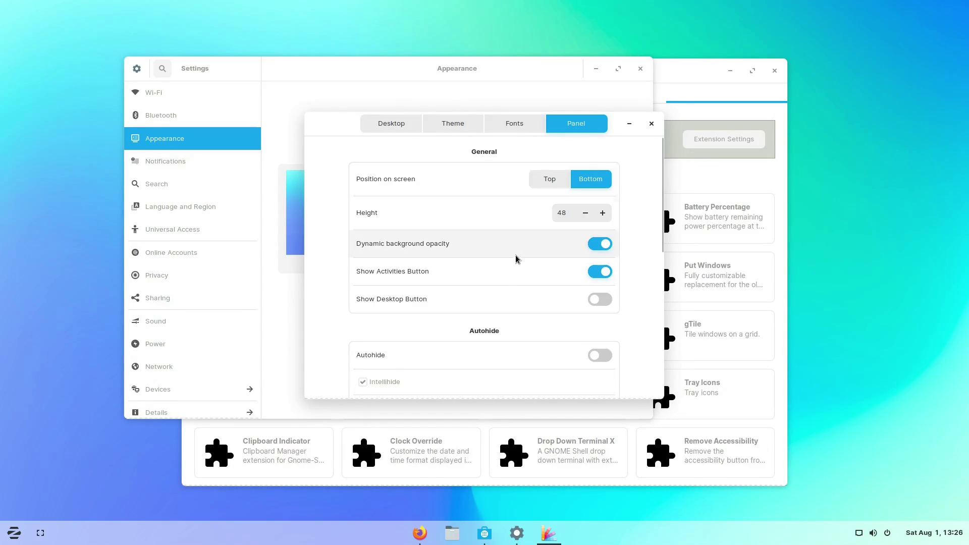
scroll(514, 262, "down", 10)
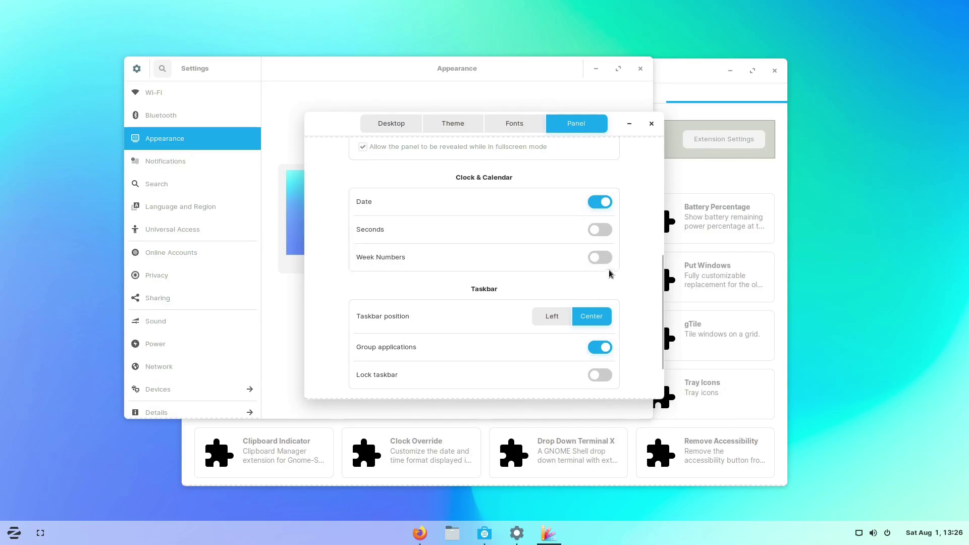
left_click(934, 533)
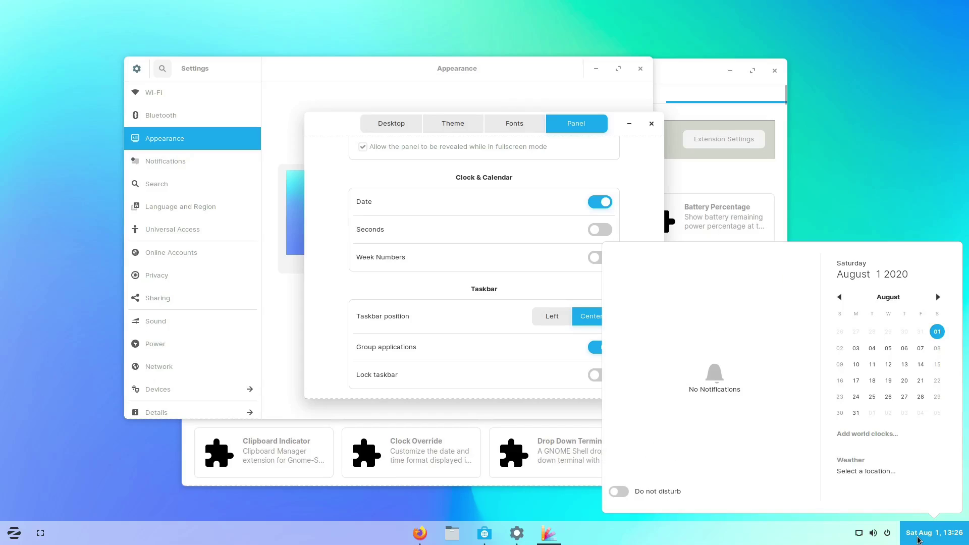
left_click(943, 534)
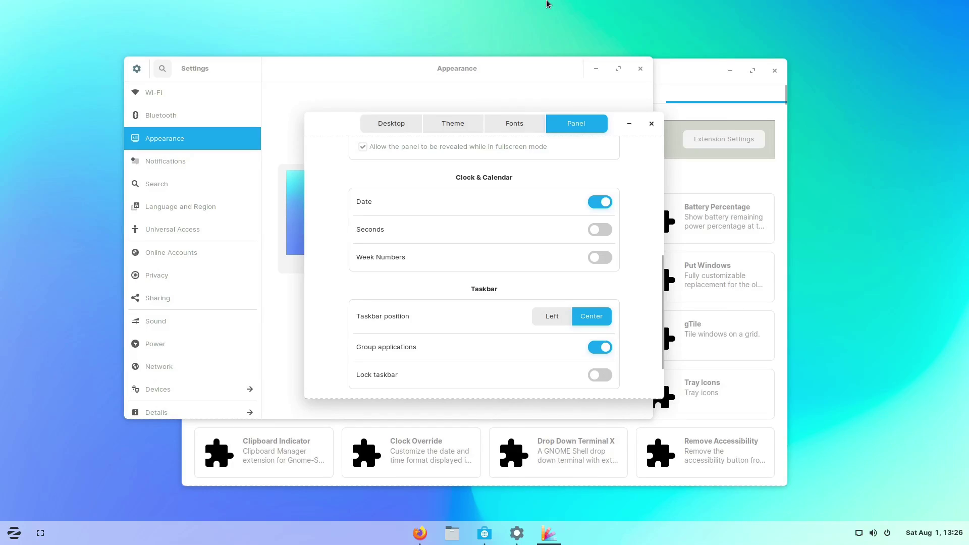
left_click(651, 123)
key("super+v")
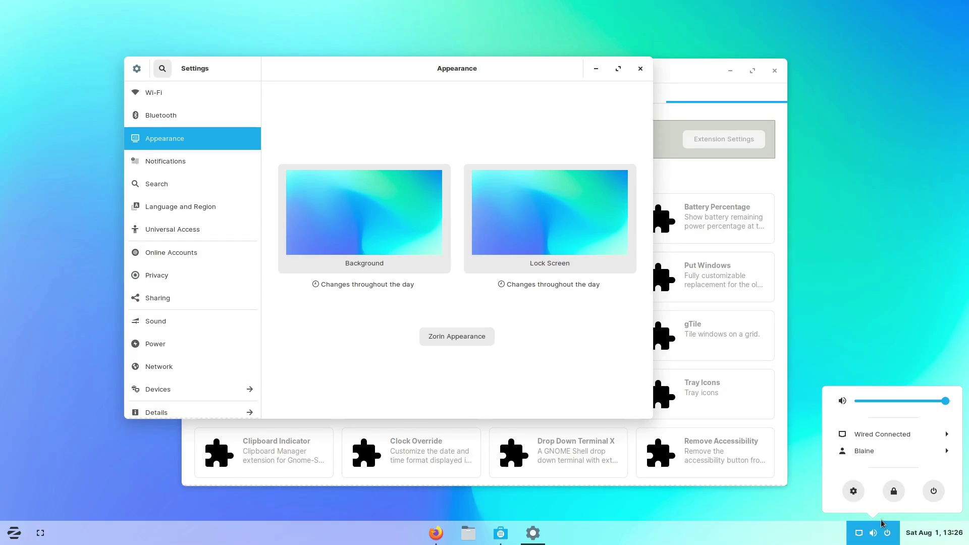
left_click(888, 534)
left_click(888, 535)
left_click(861, 329)
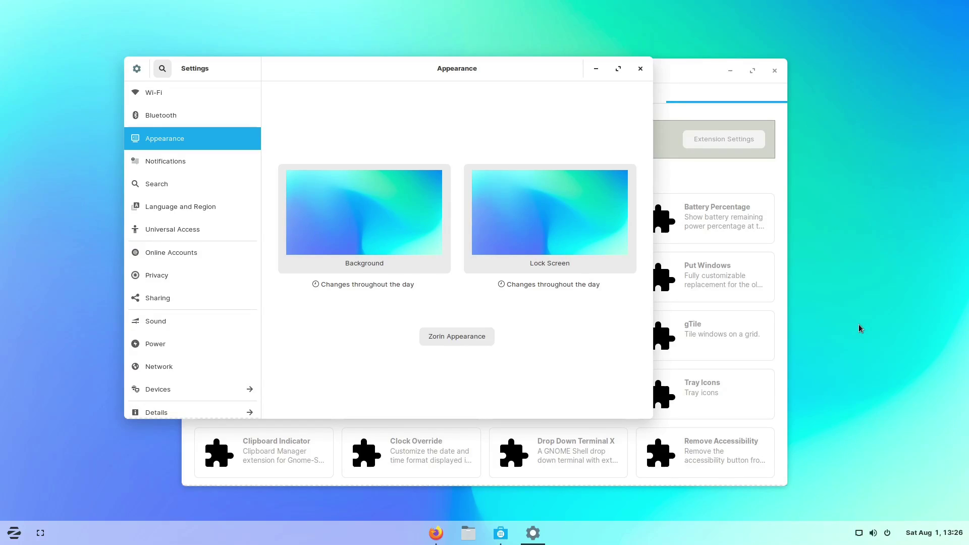
Close Settings, search the store for 'mscore-fonts', clear it, and open a terminal
left_click(640, 69)
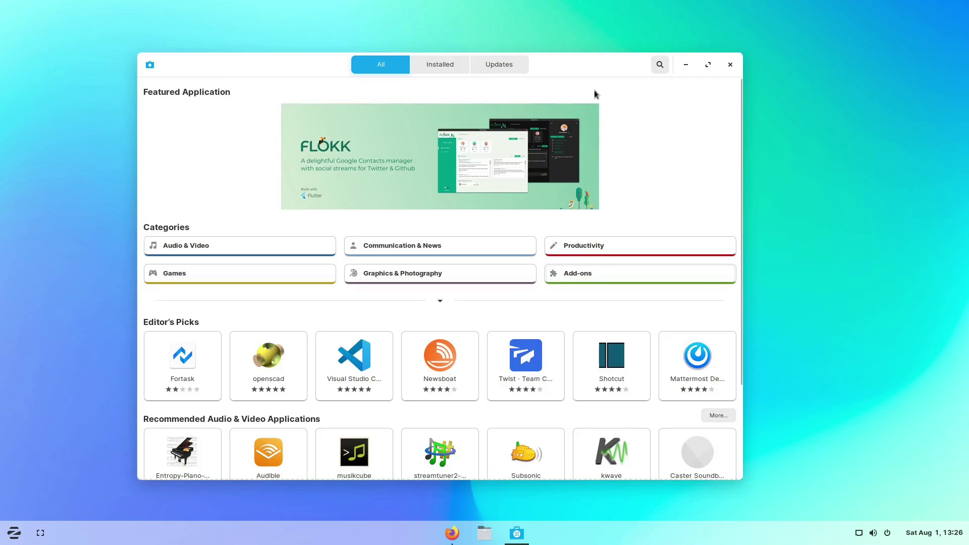
left_click(659, 64)
type("ms")
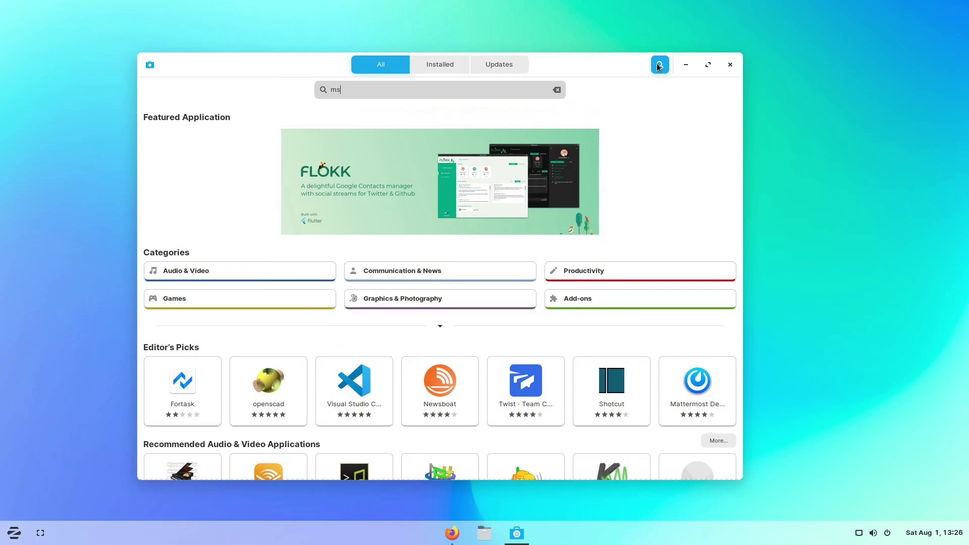
type("co")
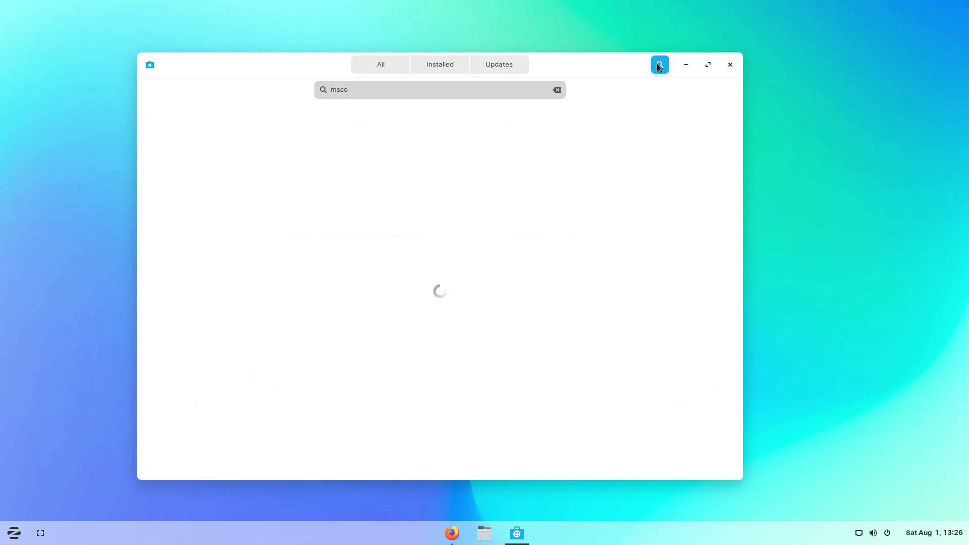
type("re-fonts")
left_click(557, 90)
left_click_drag(632, 69, 650, 58)
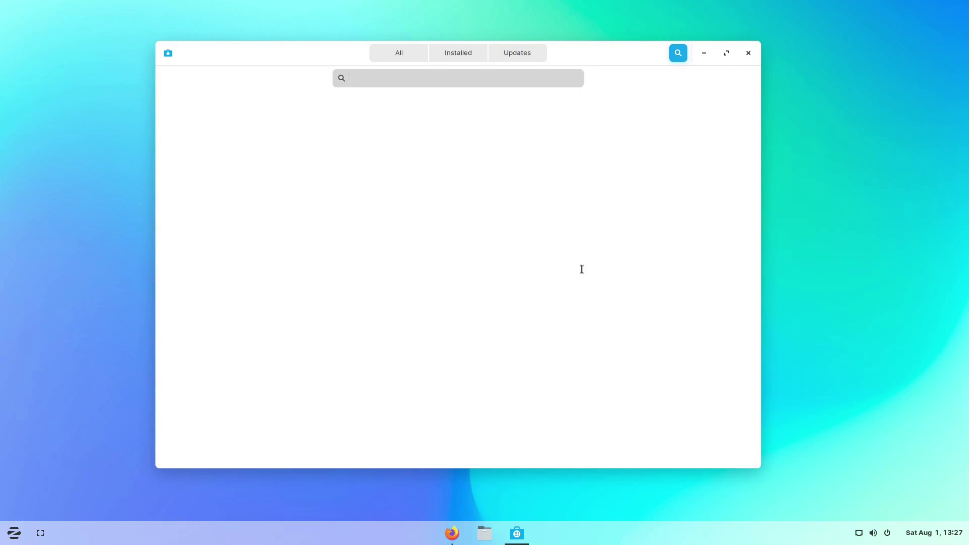
key("ctrl+alt+t")
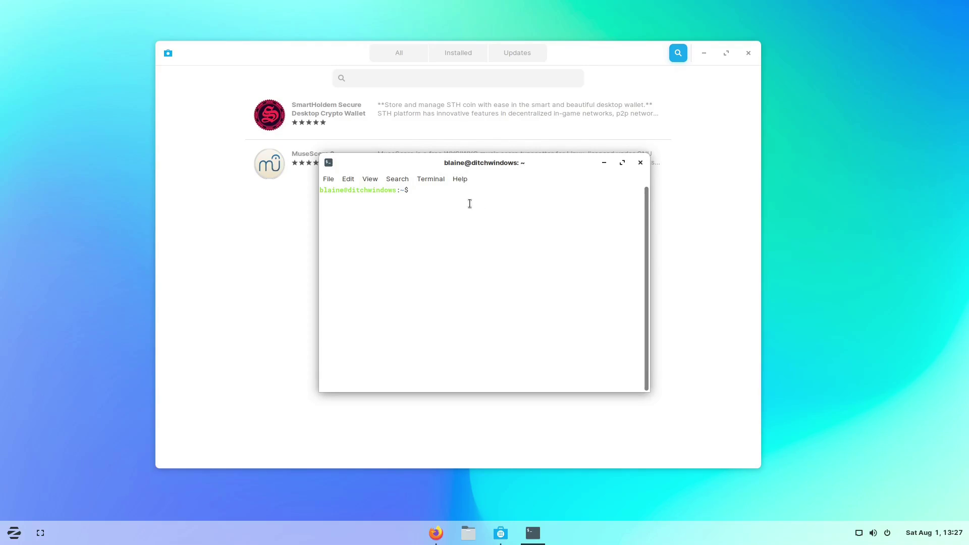
Enlarge the terminal text and run 'sudo apt install ttf-mscorefonts-installer'
left_click(460, 180)
left_click(439, 204)
key("ctrl+plus")
key("ctrl+plus")
key("ctrl+plus")
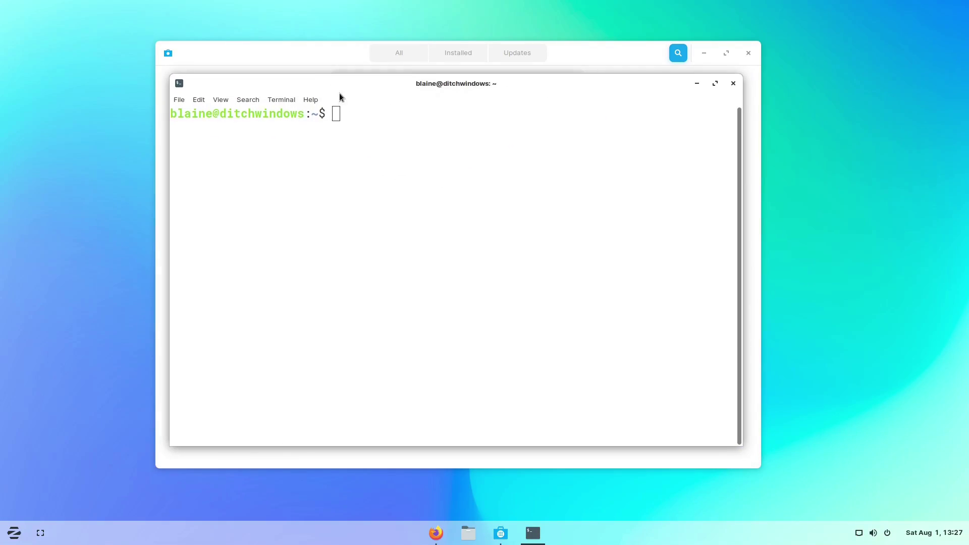
type("sudo ")
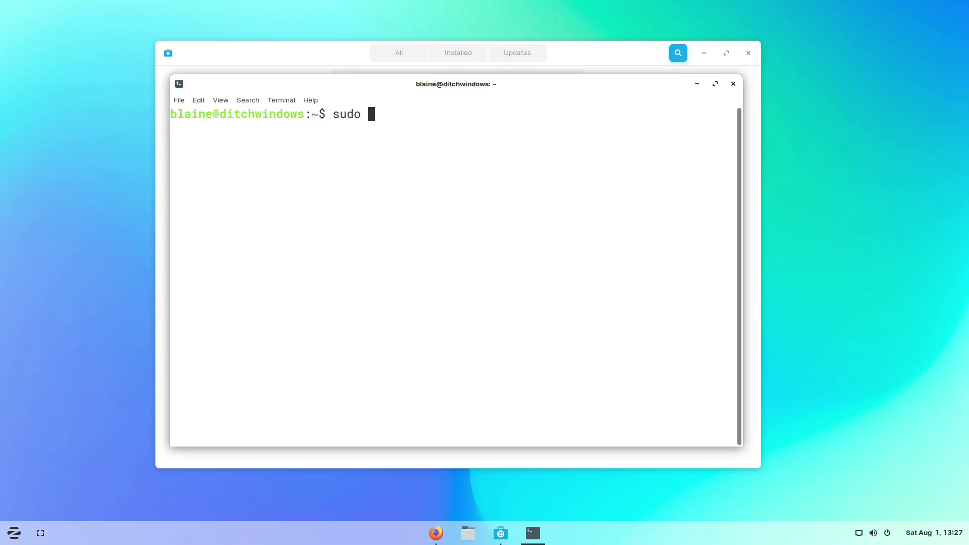
type("apt install ttf-s")
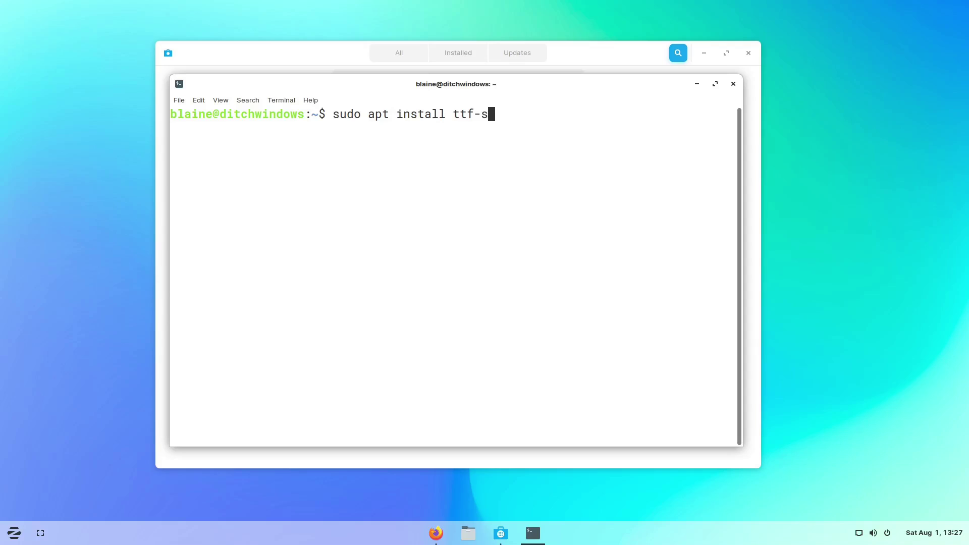
key("BackSpace")
type("mscorefonts-")
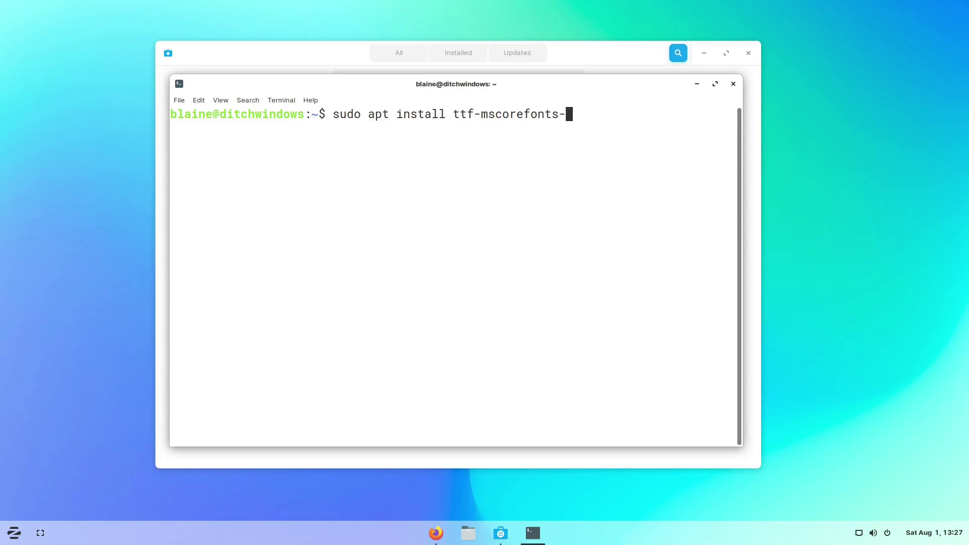
type("installer")
key("Return")
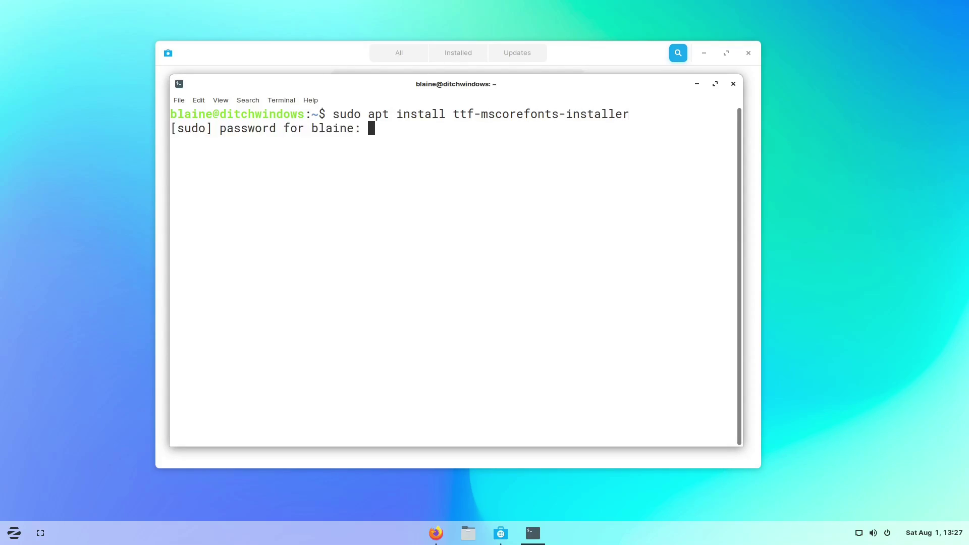
Enter the sudo password, confirm with y, accept the EULA, and minimize the terminal
type("******")
key("Return")
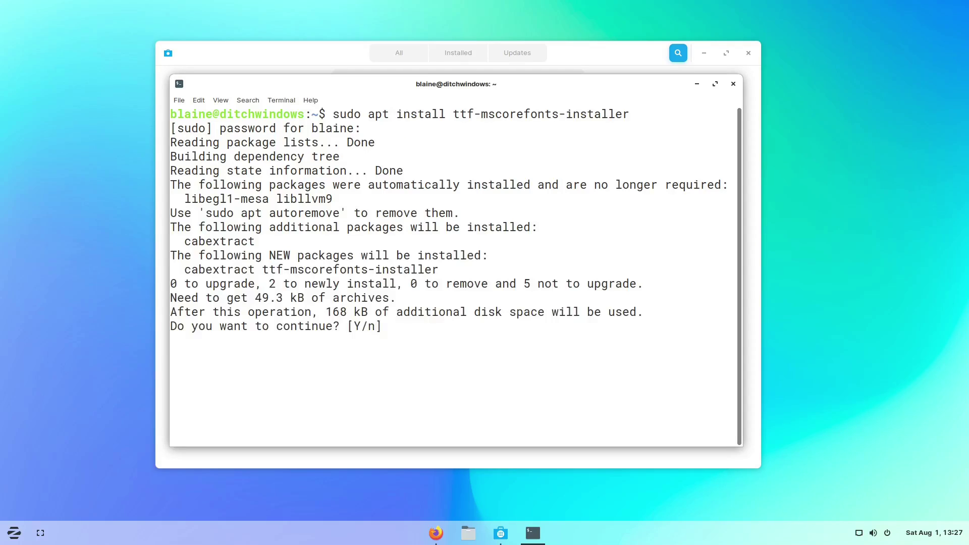
type("y")
key("Return")
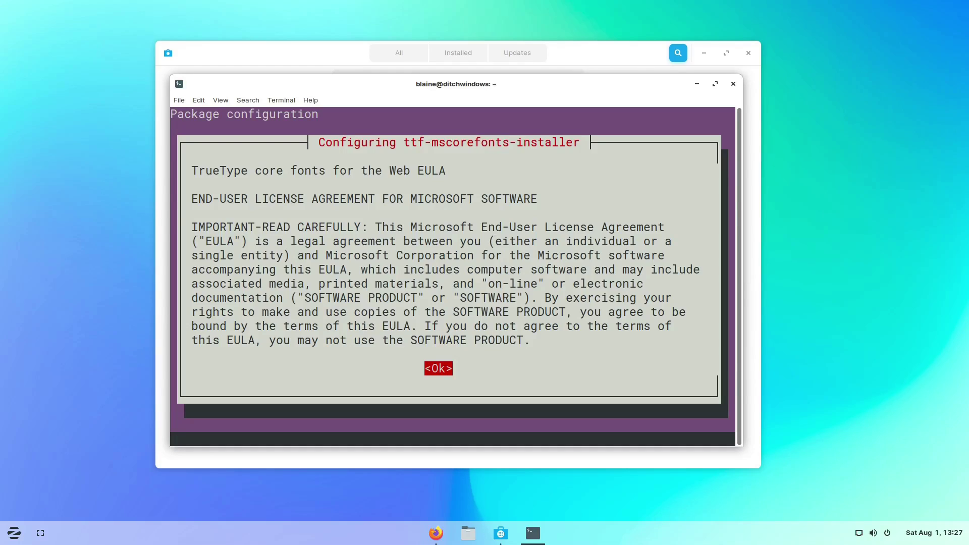
key("Return")
key("Left")
key("Return")
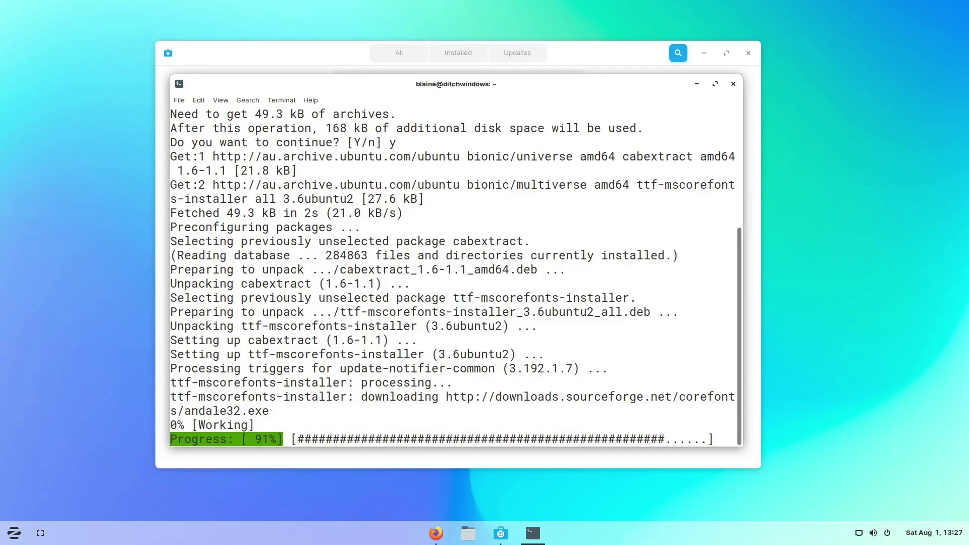
left_click(697, 85)
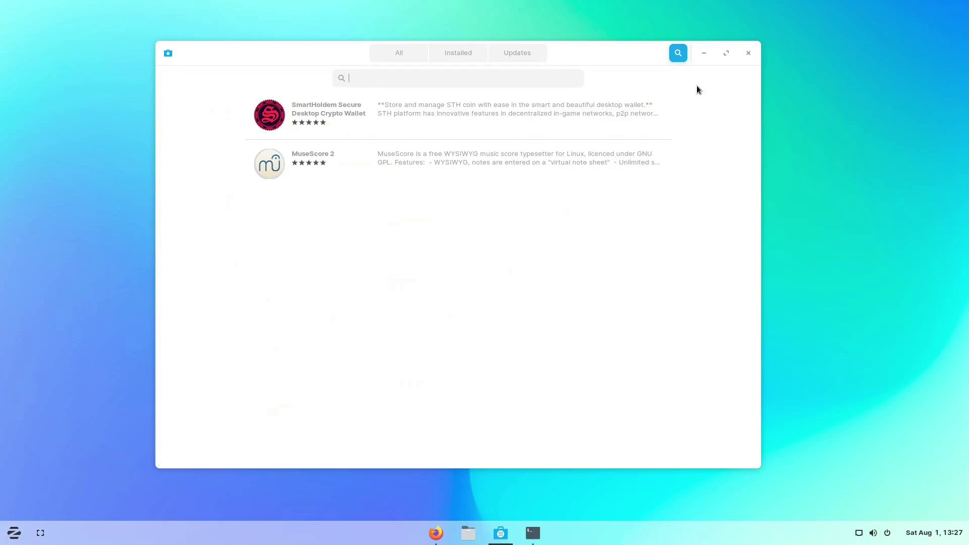
Close Software and load flathub.org in a new Firefox tab
left_click(749, 53)
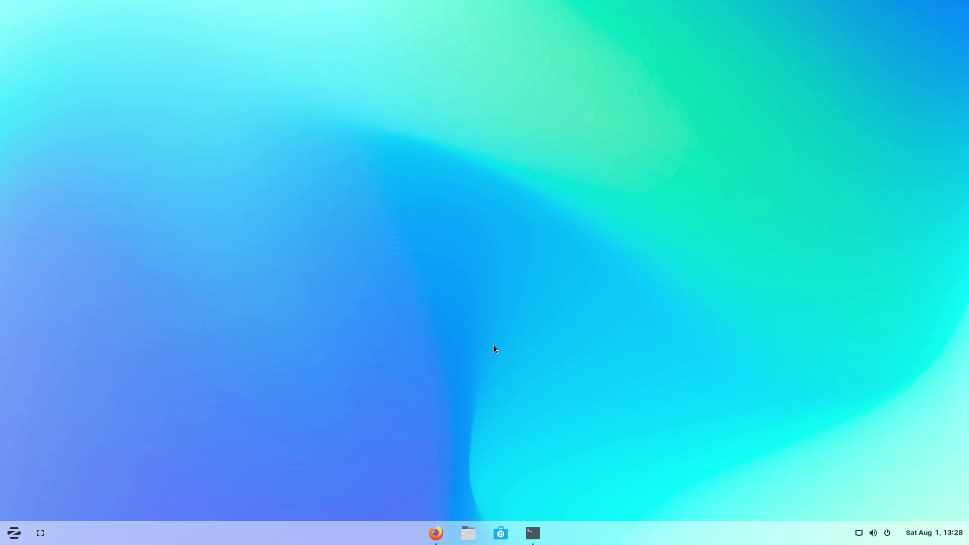
left_click(439, 527)
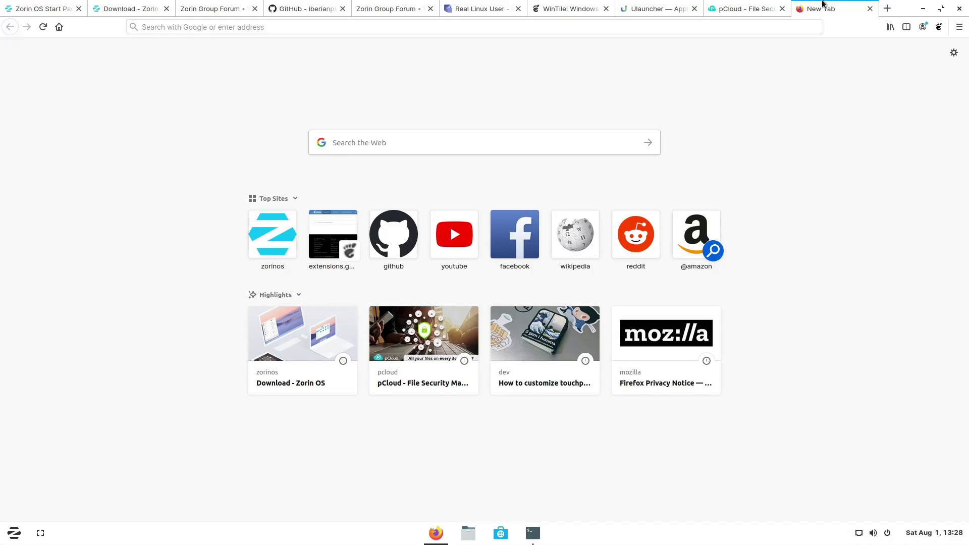
left_click(886, 8)
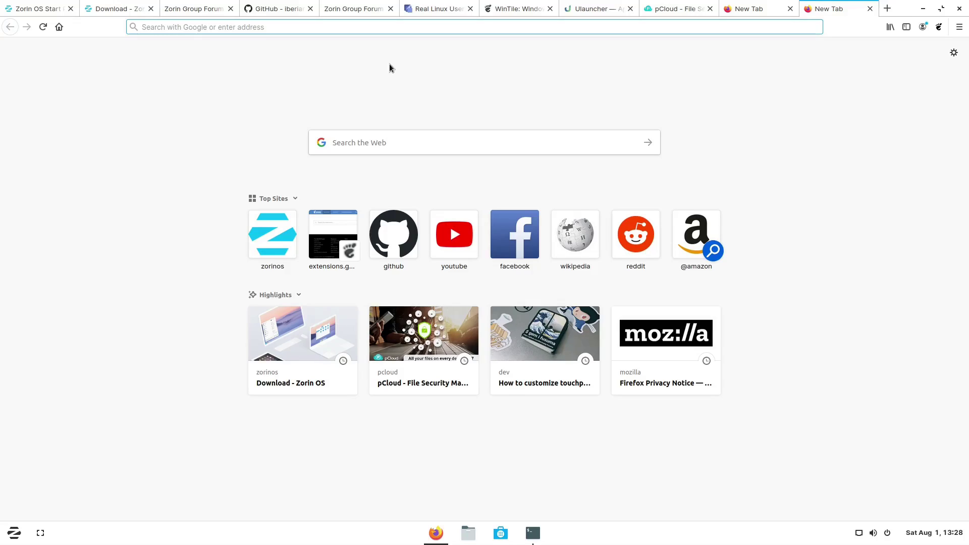
type("flat")
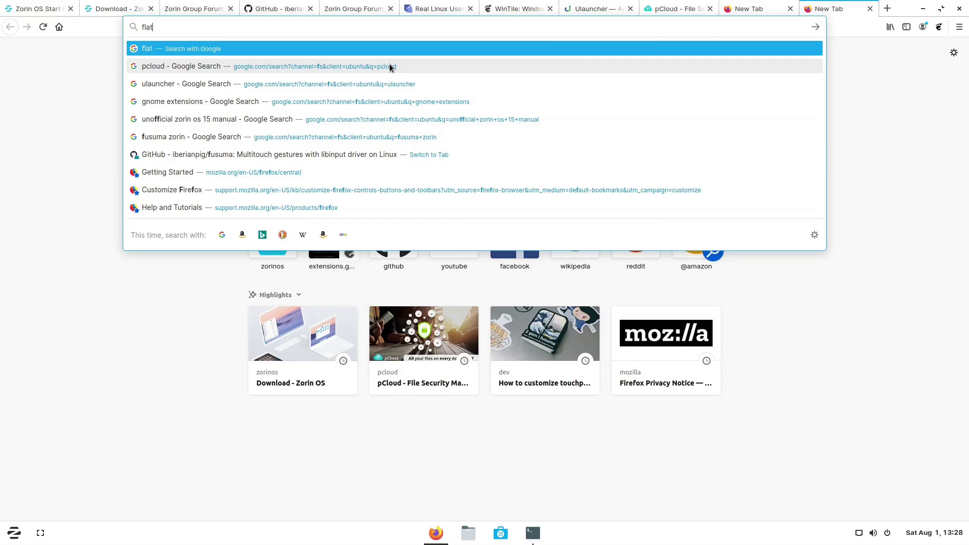
type("hub")
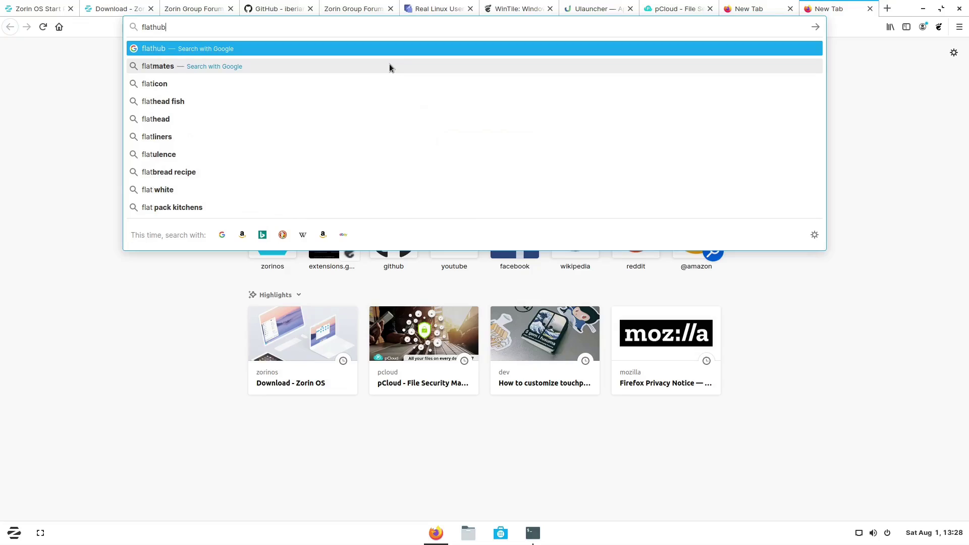
type(".org")
key("Return")
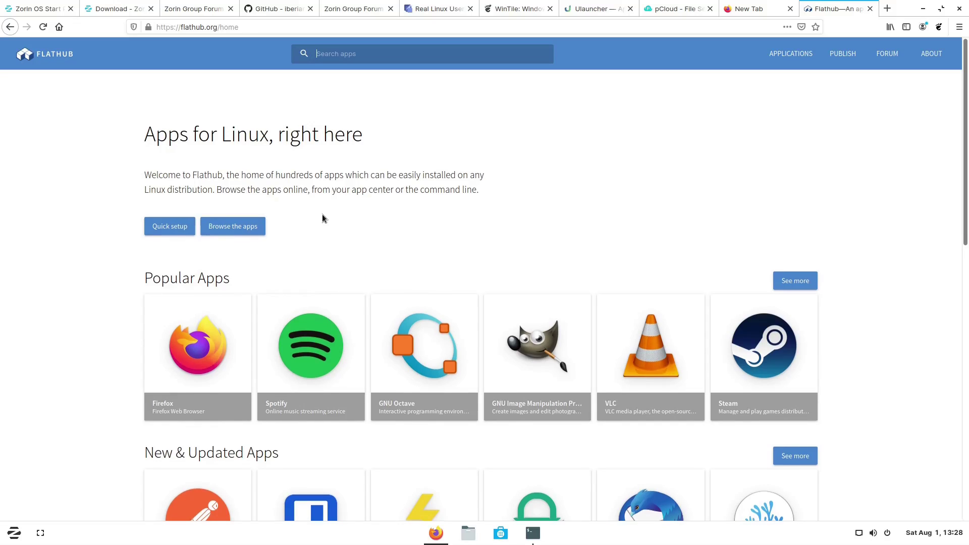
On VLC's Flathub page, install it and open the flatpakref with Software Install
scroll(318, 227, "down", 3)
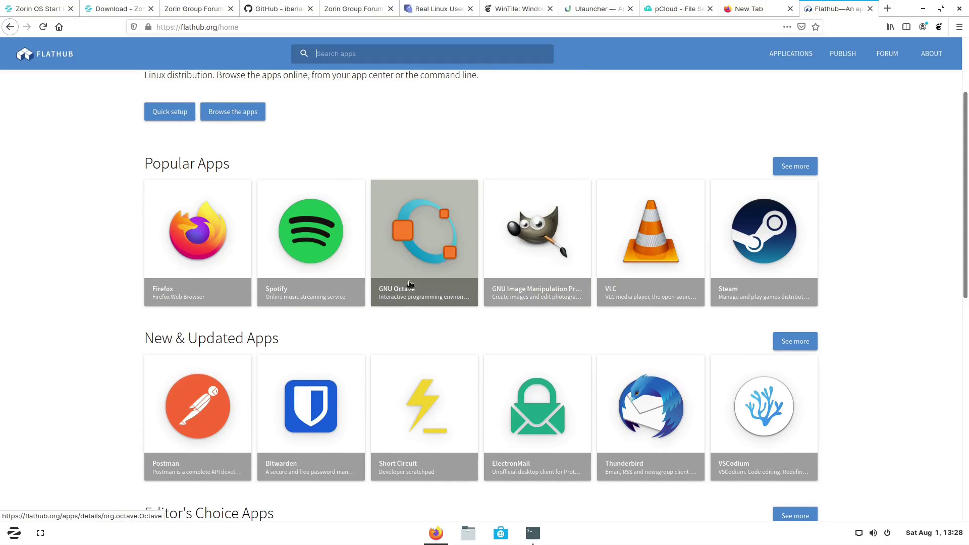
scroll(410, 284, "up", 2)
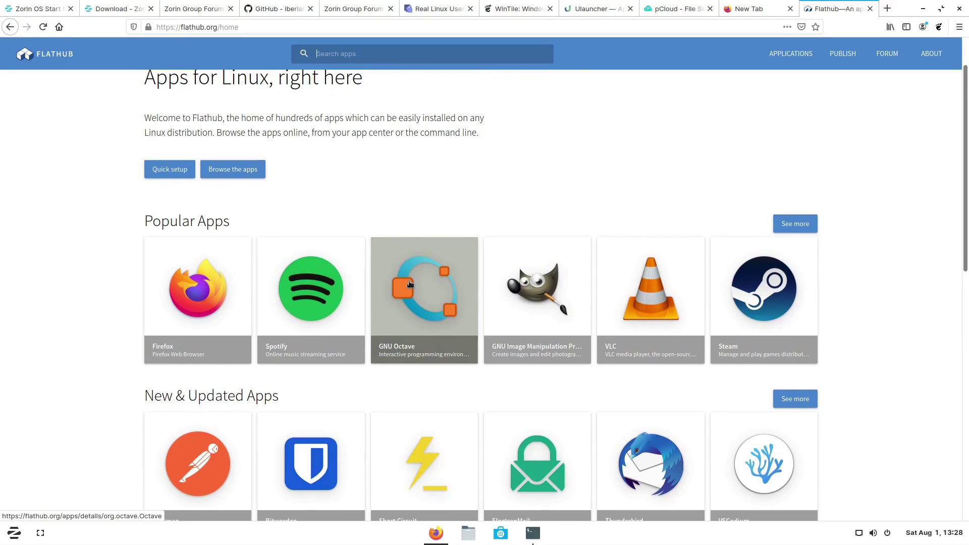
left_click(620, 284)
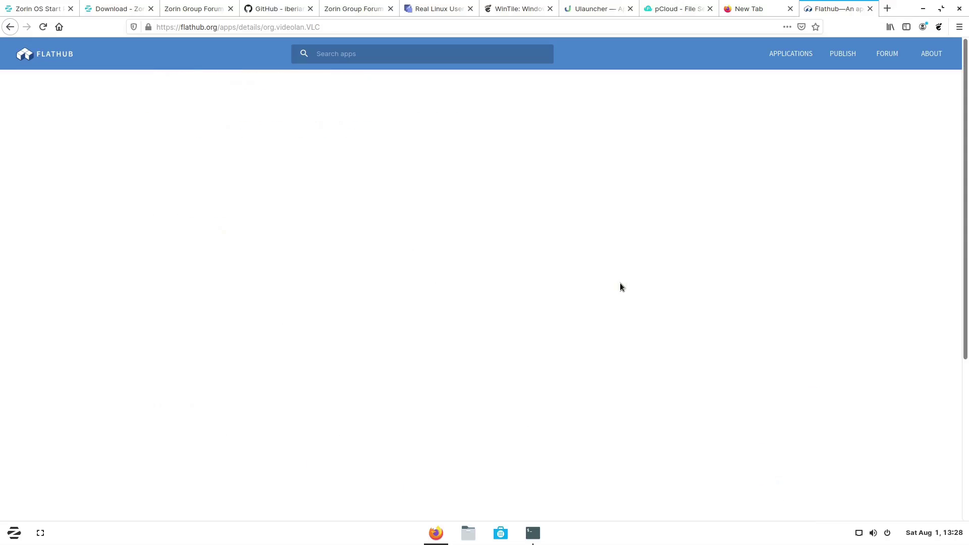
left_click(418, 150)
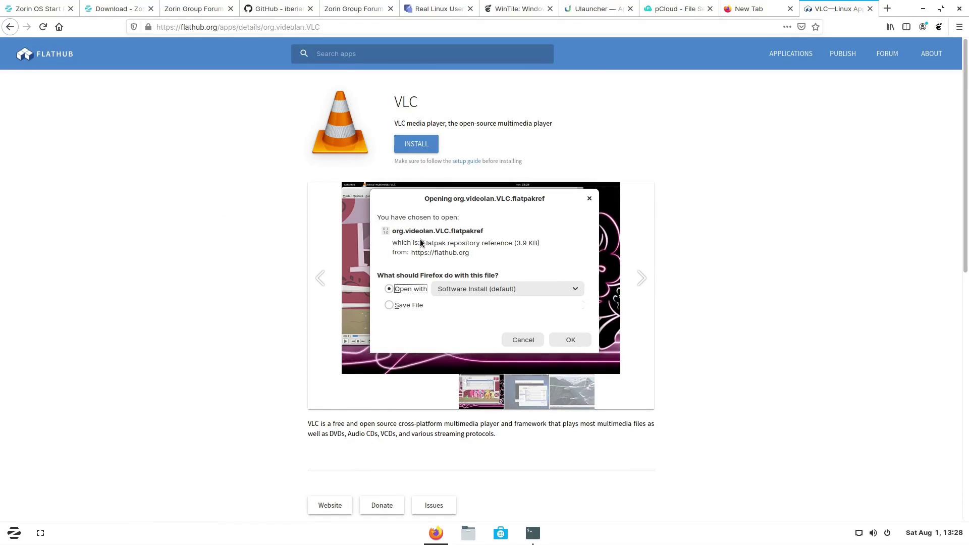
left_click(572, 339)
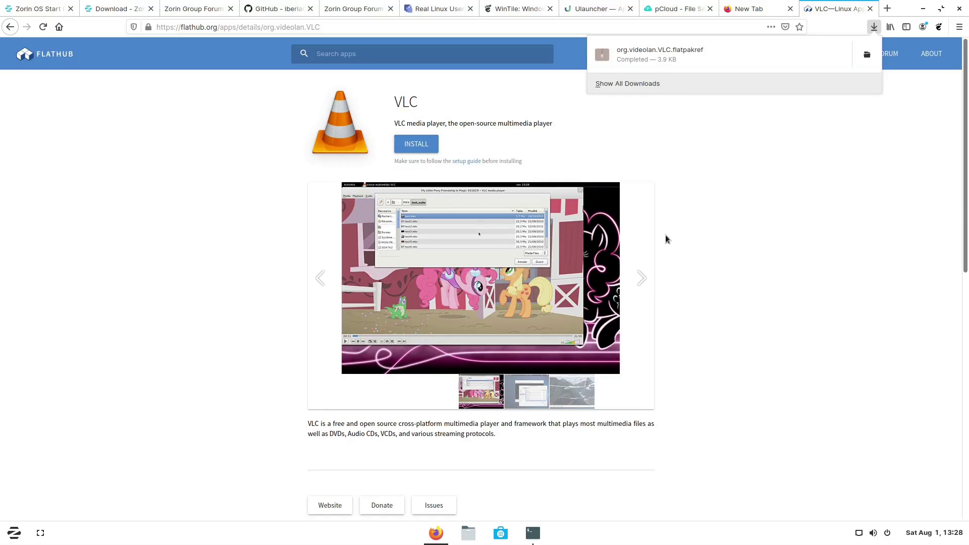
Open the VLC flatpakref in Software, dismiss the GPG signature error, and minimize the install window
left_click(719, 62)
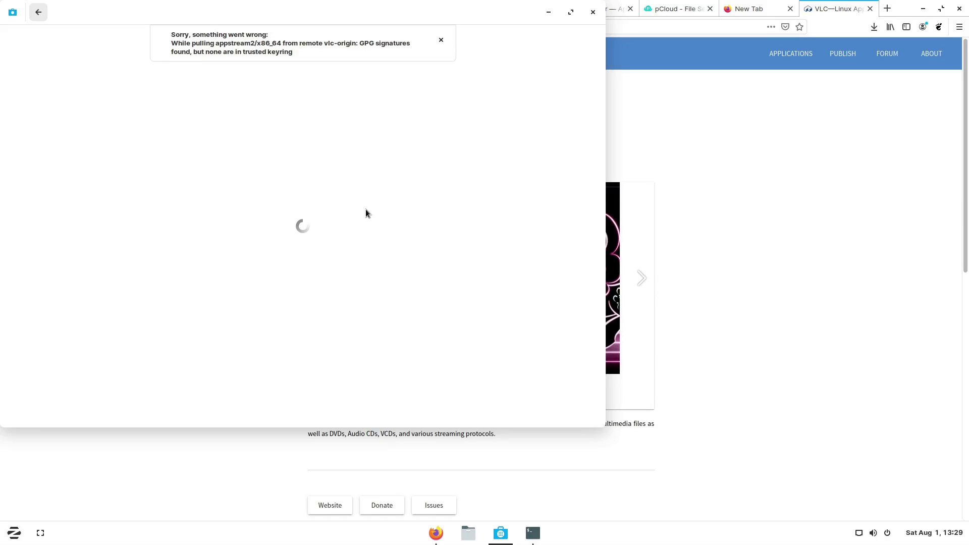
left_click(440, 40)
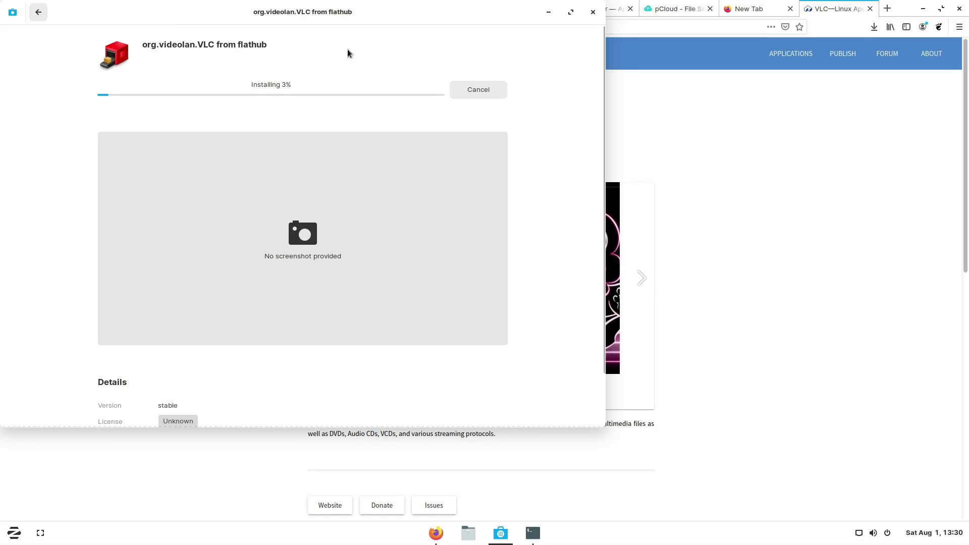
left_click(548, 11)
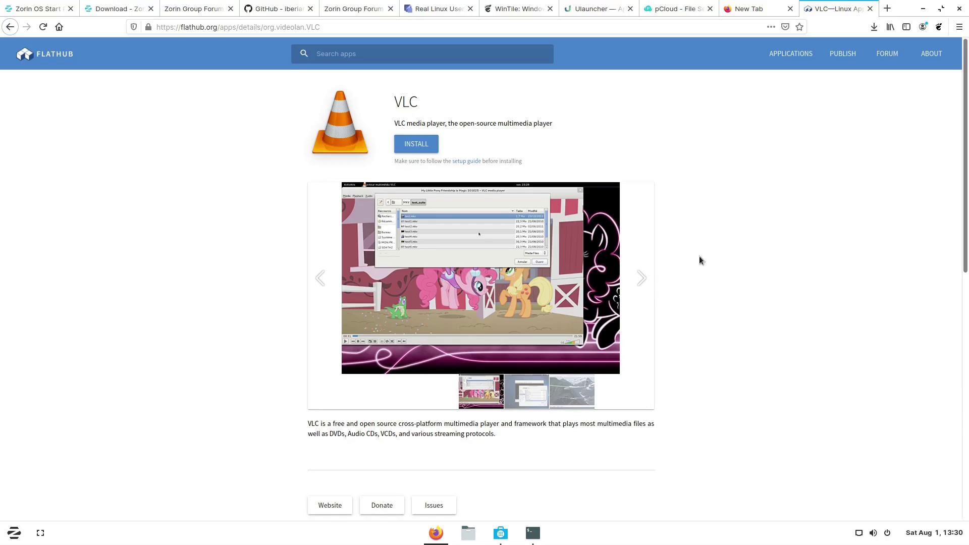
Return Software to its main overview and centre it, then hide all windows with Super+D
left_click(497, 537)
left_click(25, 6)
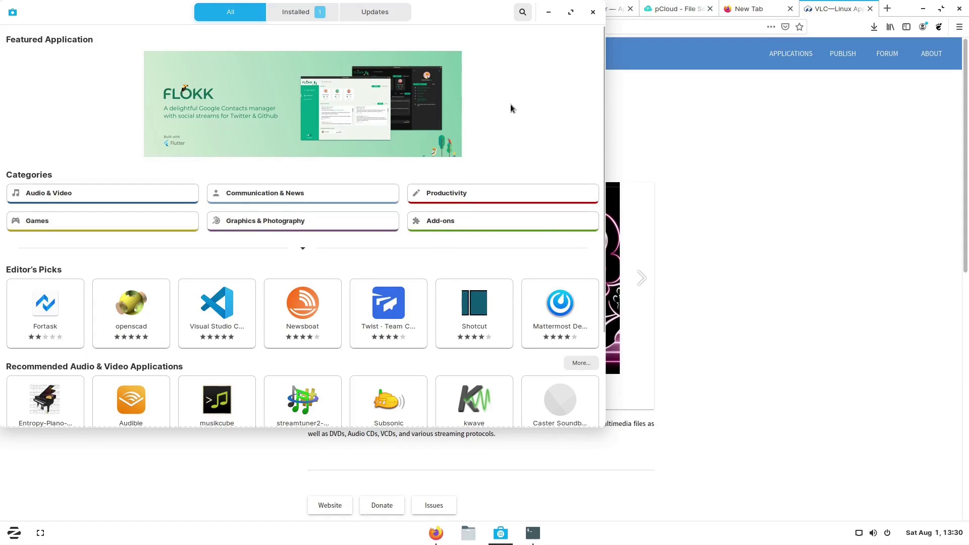
scroll(510, 108, "down", 3)
scroll(510, 108, "up", 3)
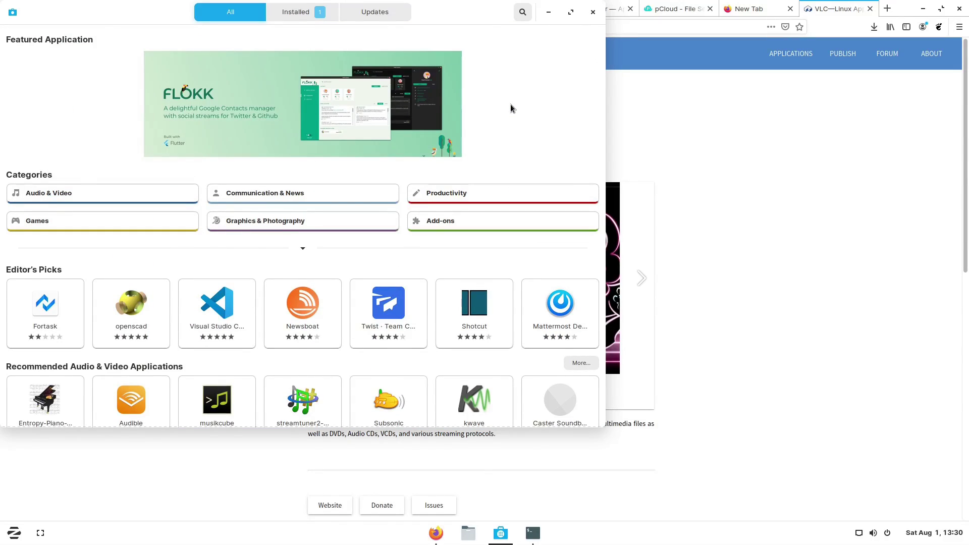
left_click_drag(481, 14, 579, 44)
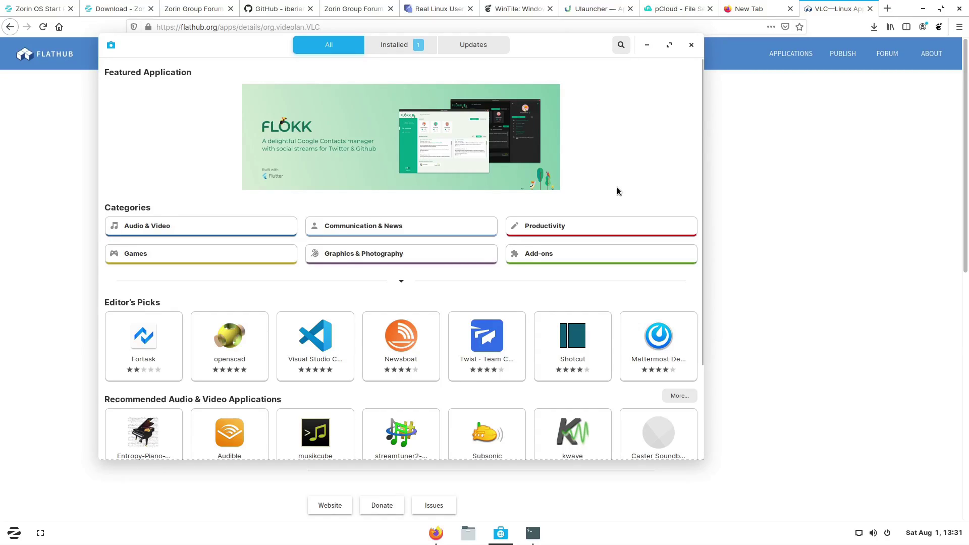
scroll(617, 190, "down", 3)
scroll(617, 191, "up", 3)
key("super+d")
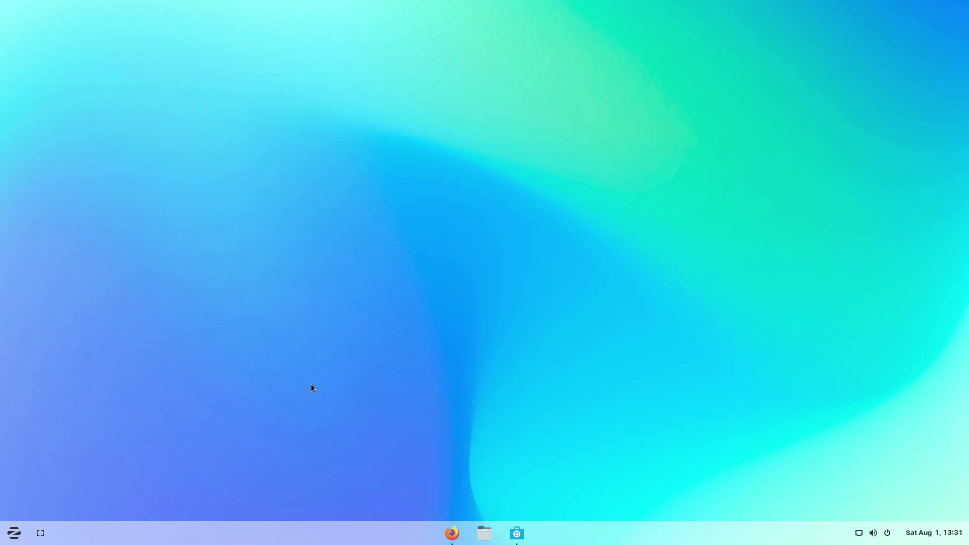
Launch the Backups app by searching 'back' and move its window to the upper left
key("super")
type("back")
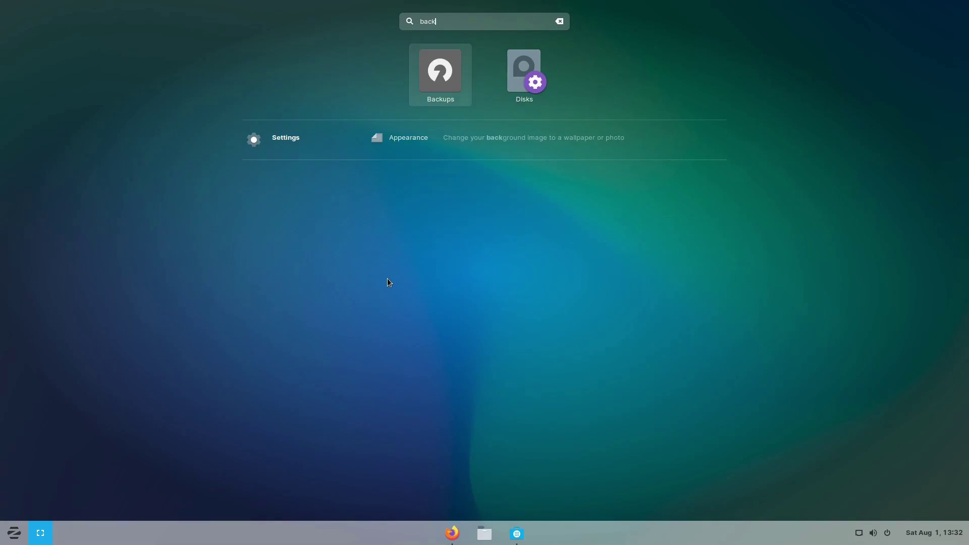
key("Return")
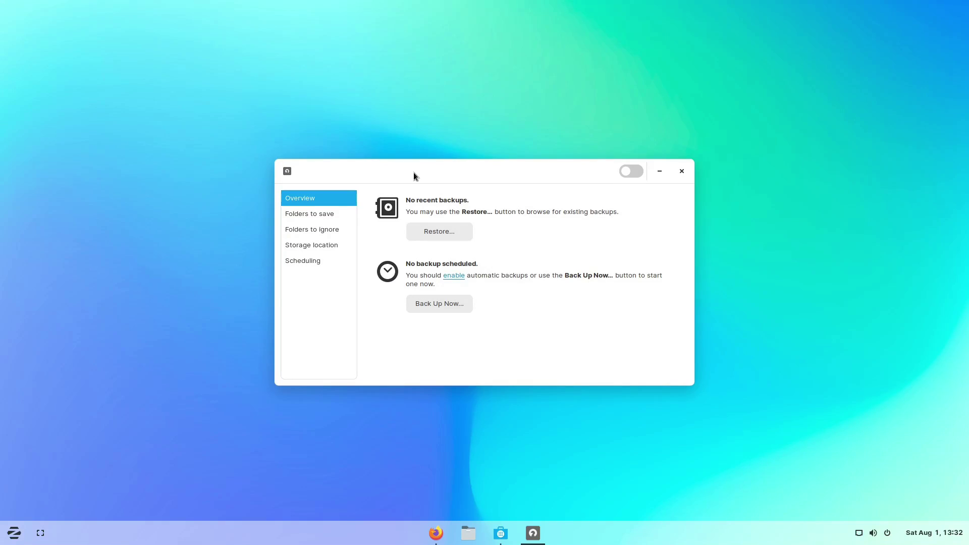
left_click_drag(413, 171, 327, 114)
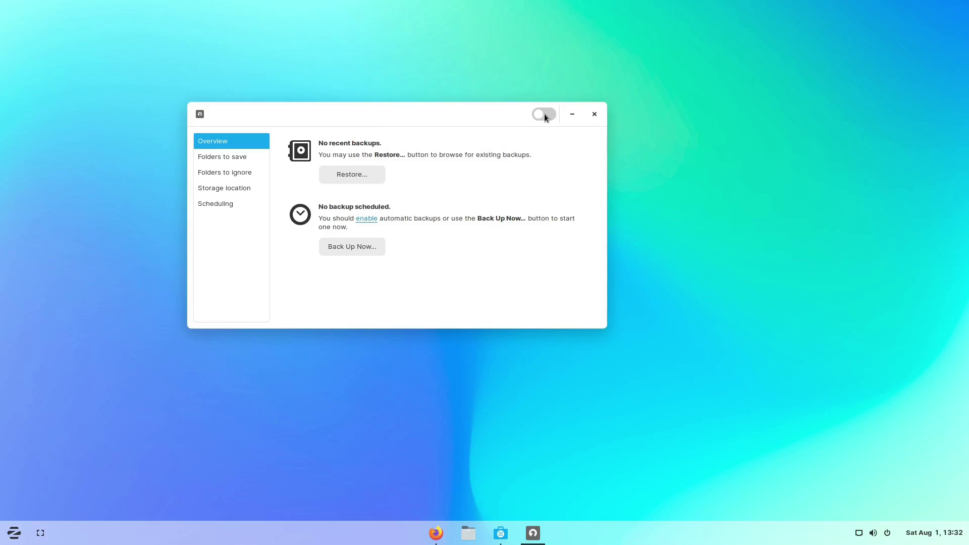
Check the folders to save and confirm Google storage, then open the Home folder in Files
left_click(240, 159)
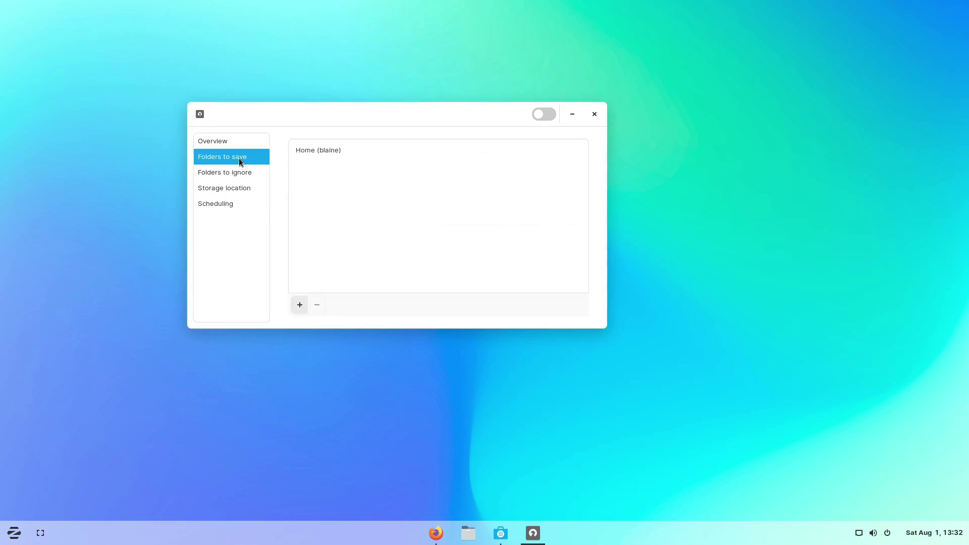
left_click(228, 188)
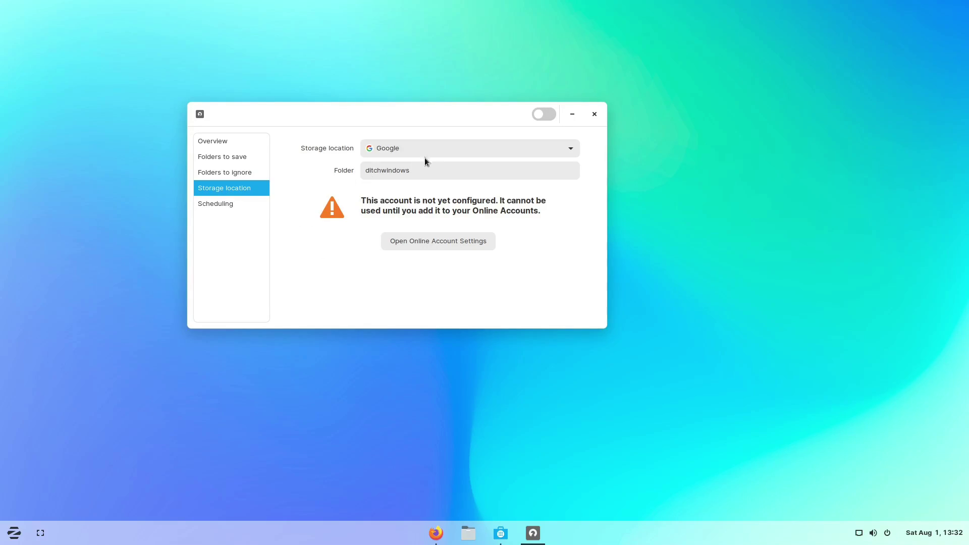
left_click(519, 151)
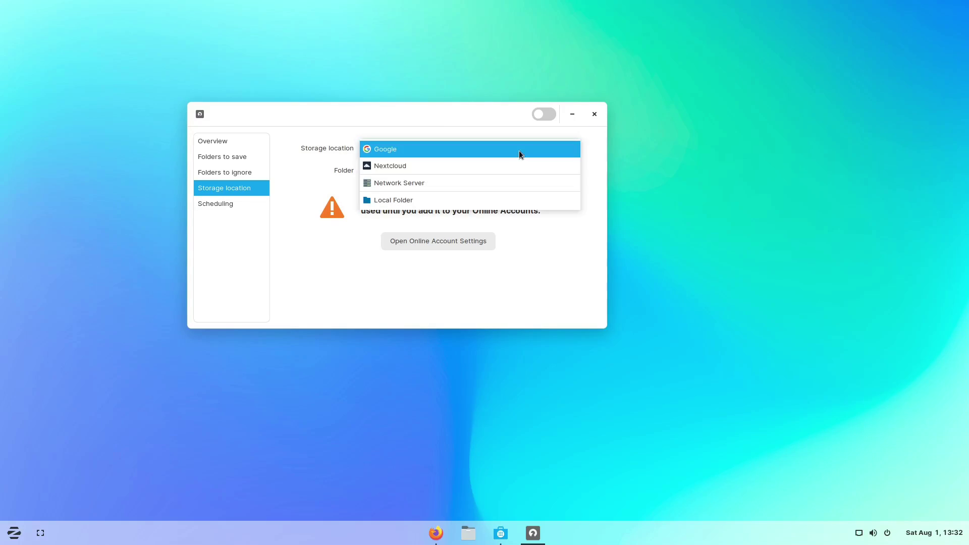
left_click(415, 129)
left_click(468, 533)
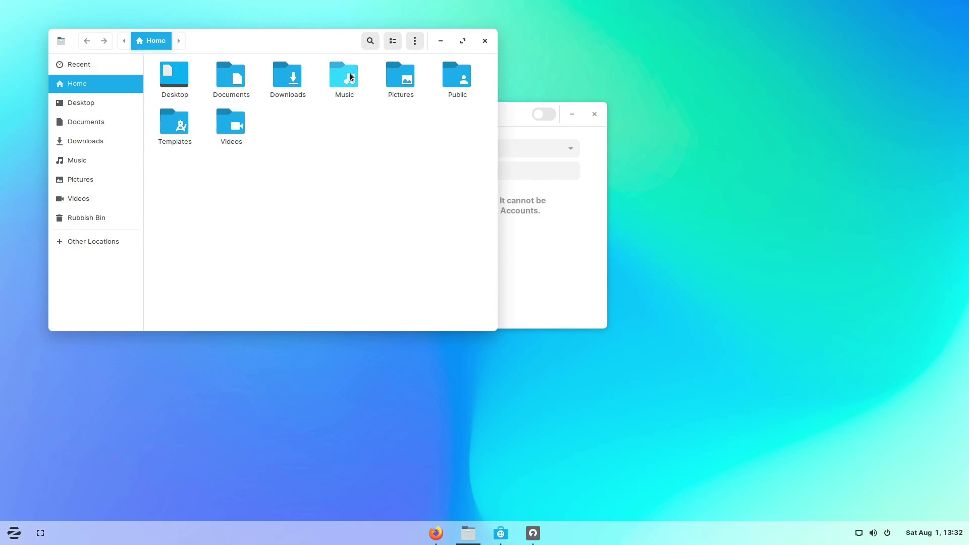
Bring Backups to the front and cancel adding a folder to ignore
left_click(522, 134)
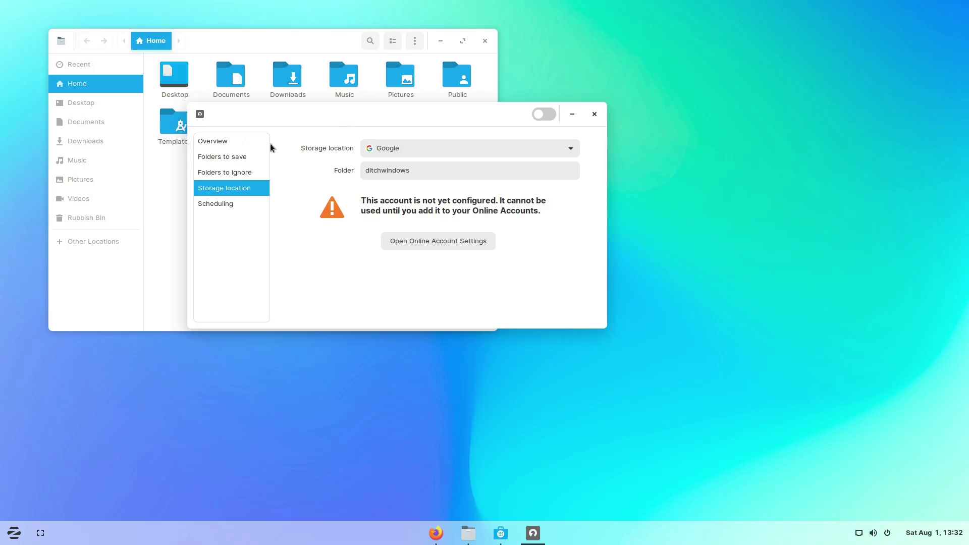
left_click(242, 174)
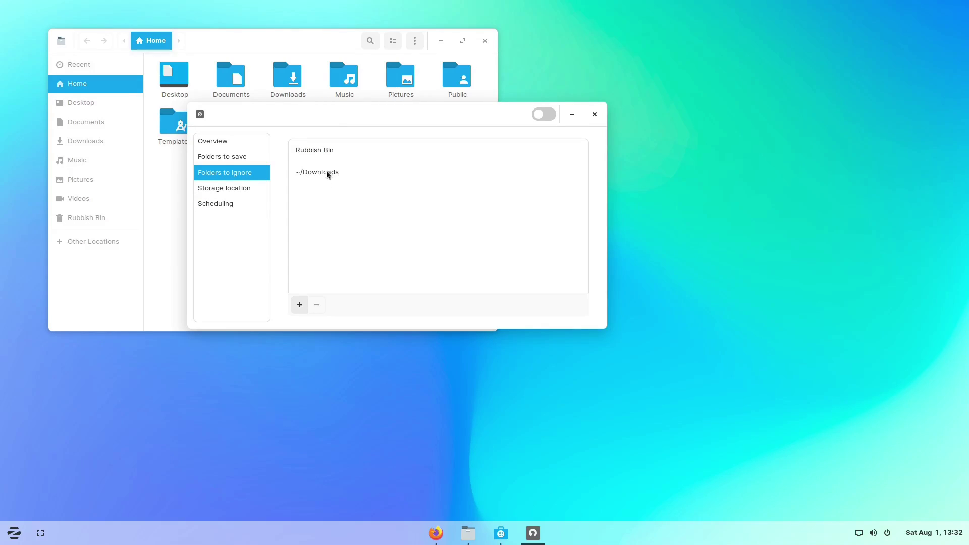
left_click(299, 305)
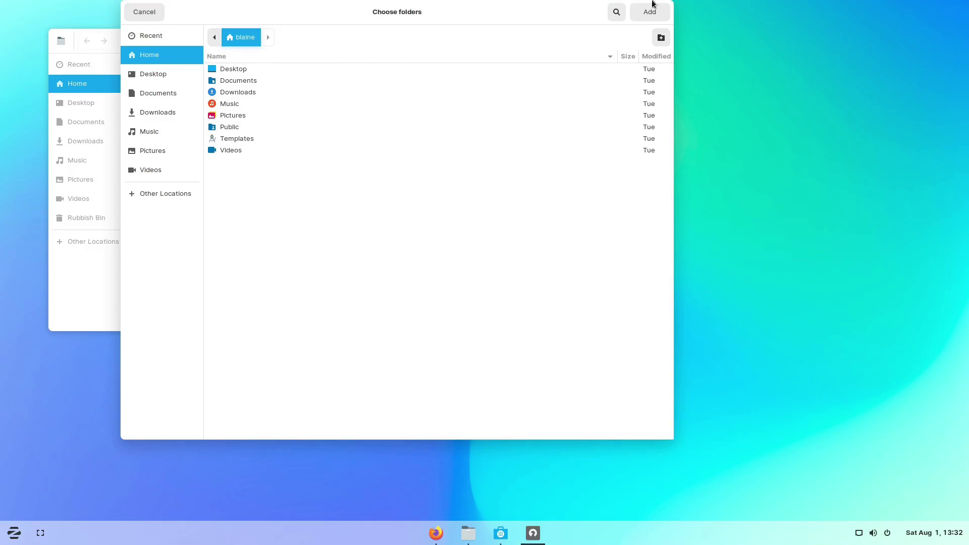
left_click(150, 13)
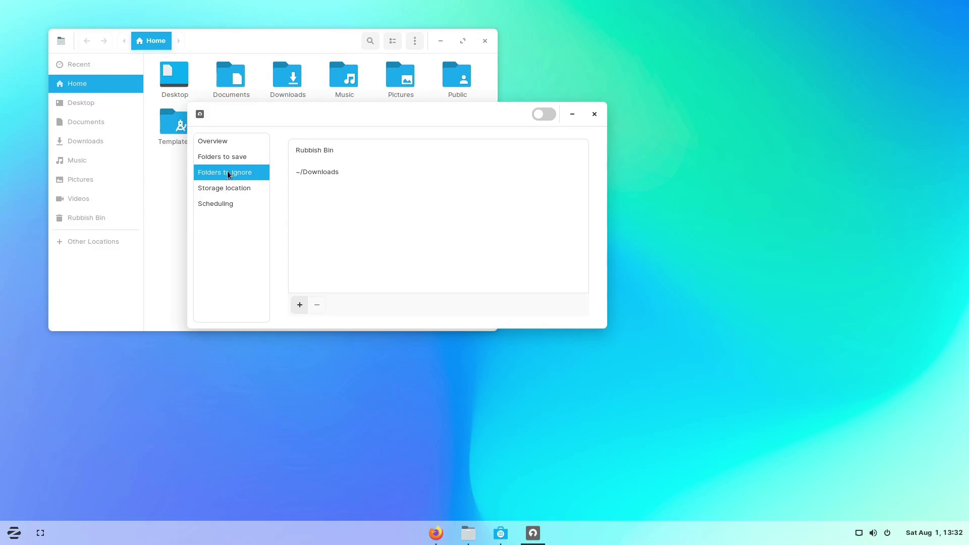
Browse the Home folder to save and the ignored ~/Downloads and Rubbish Bin entries
left_click(230, 160)
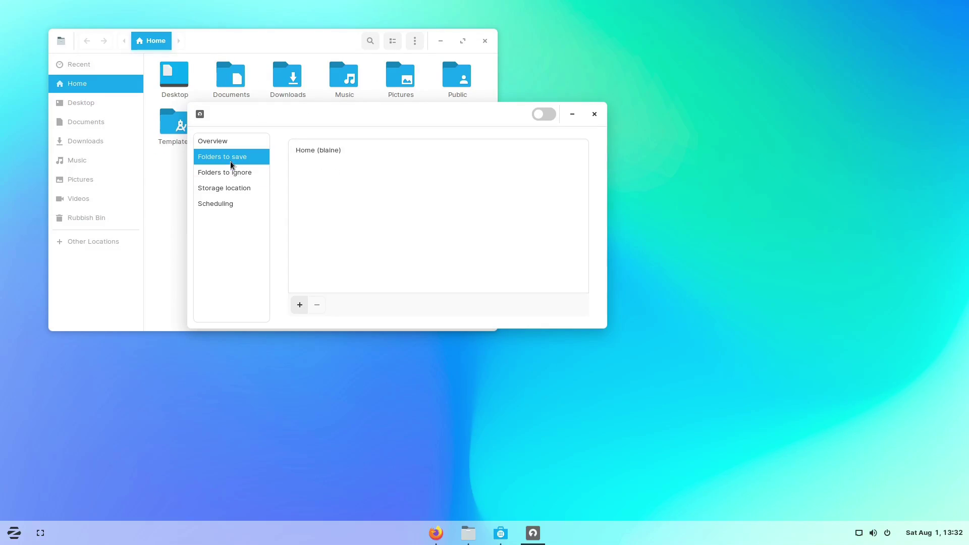
left_click(326, 153)
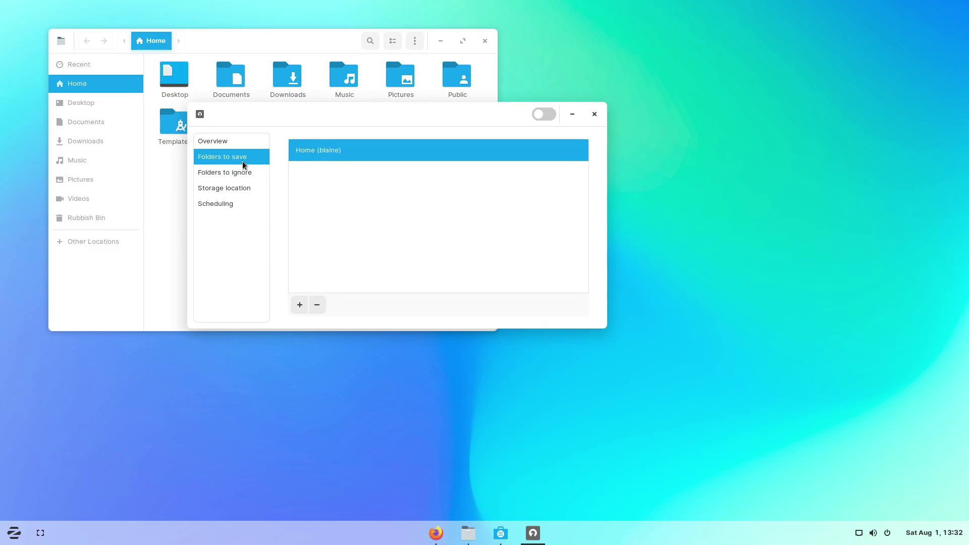
left_click(229, 173)
left_click(320, 173)
left_click(312, 154)
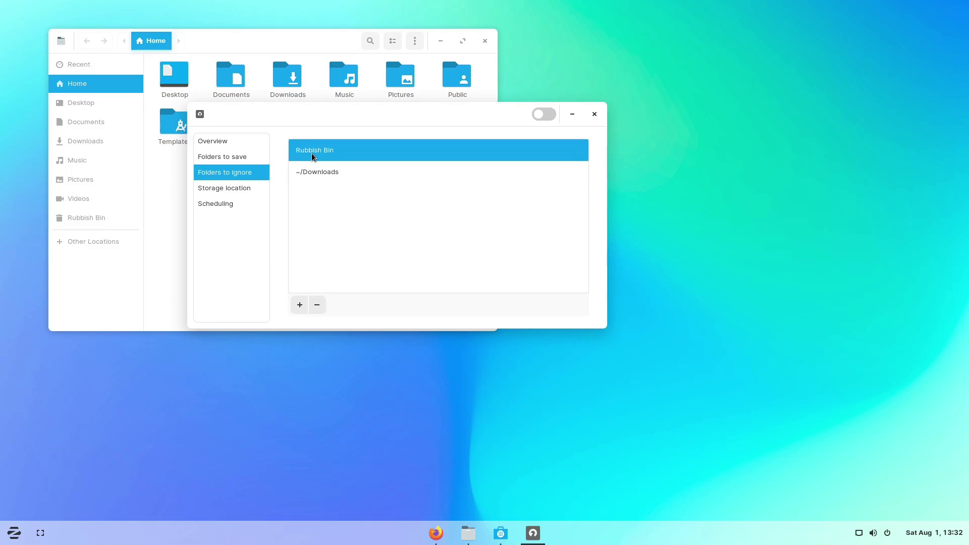
left_click(232, 158)
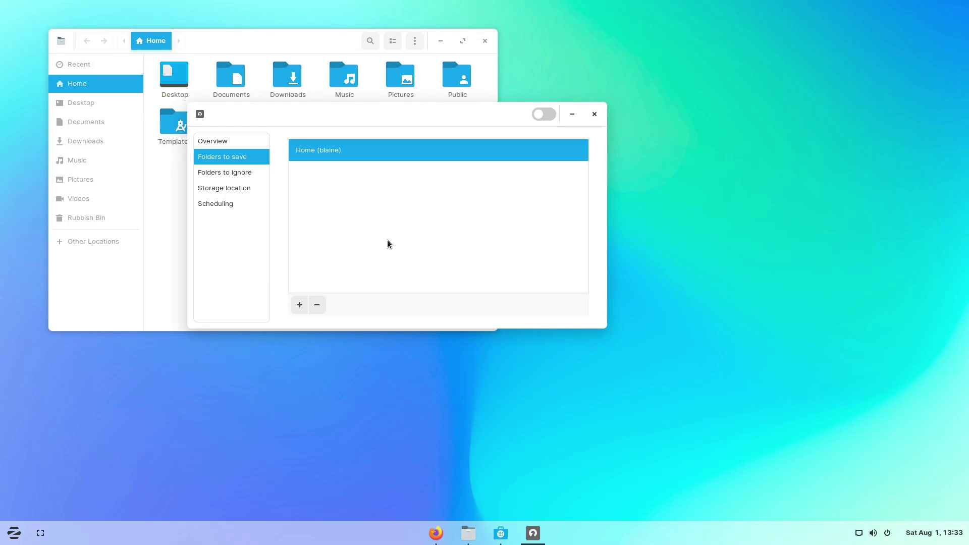
Review the scheduling options and storage location choices, leaving storage on Google
left_click(230, 191)
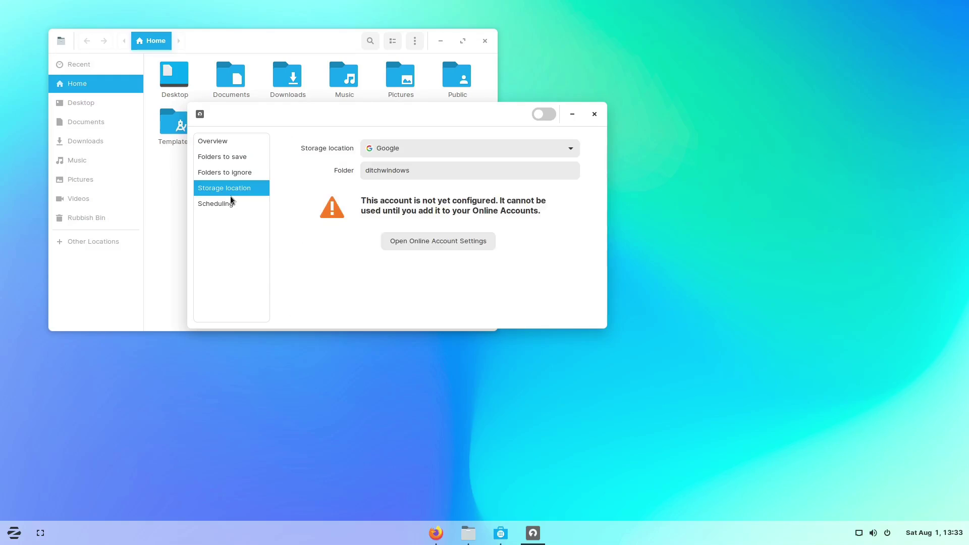
left_click(230, 207)
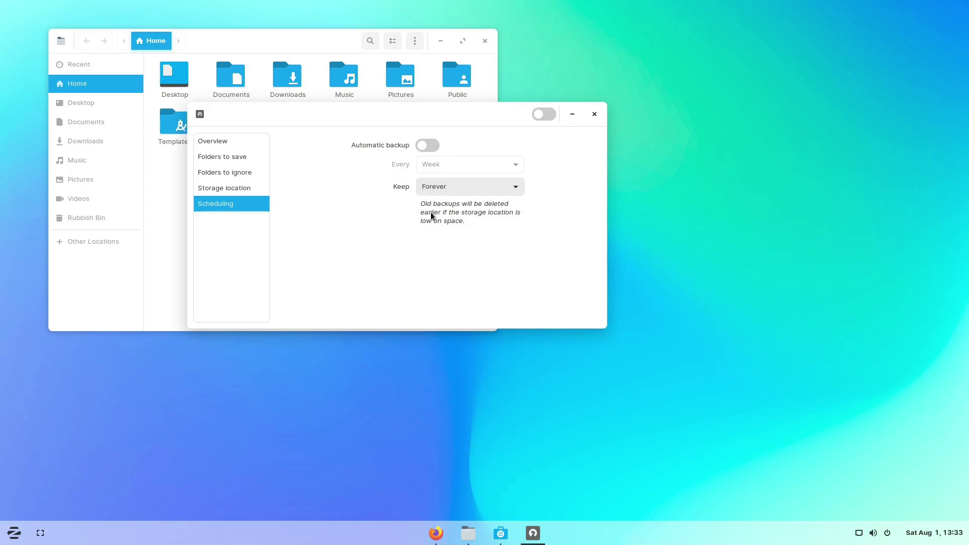
left_click(251, 187)
left_click(408, 147)
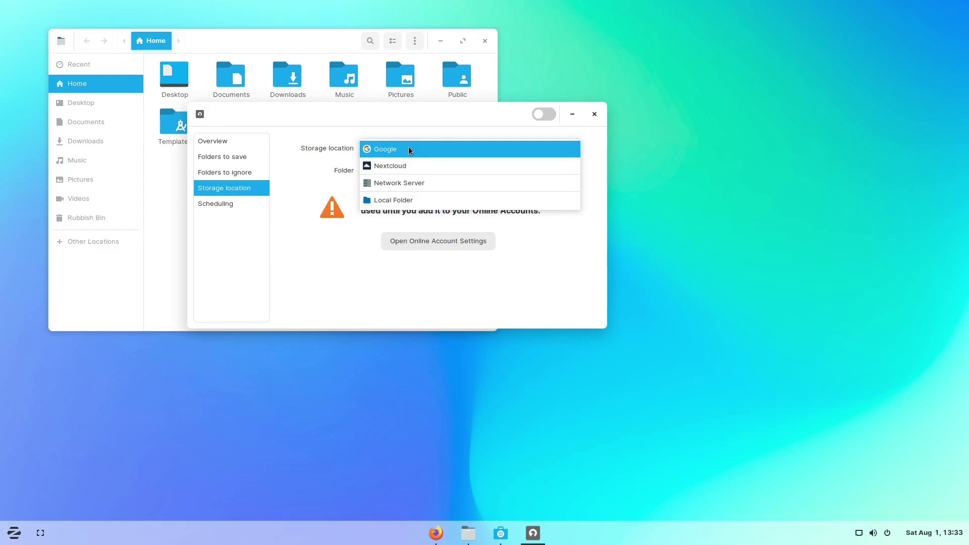
left_click(328, 265)
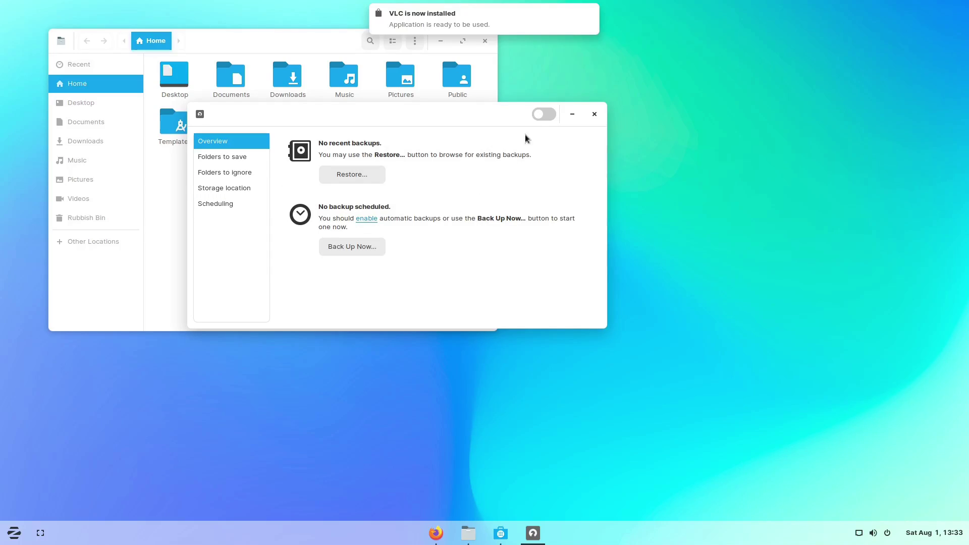
Reposition the Backups Overview window, moving it down-right and then back up-left
left_click_drag(394, 121, 464, 181)
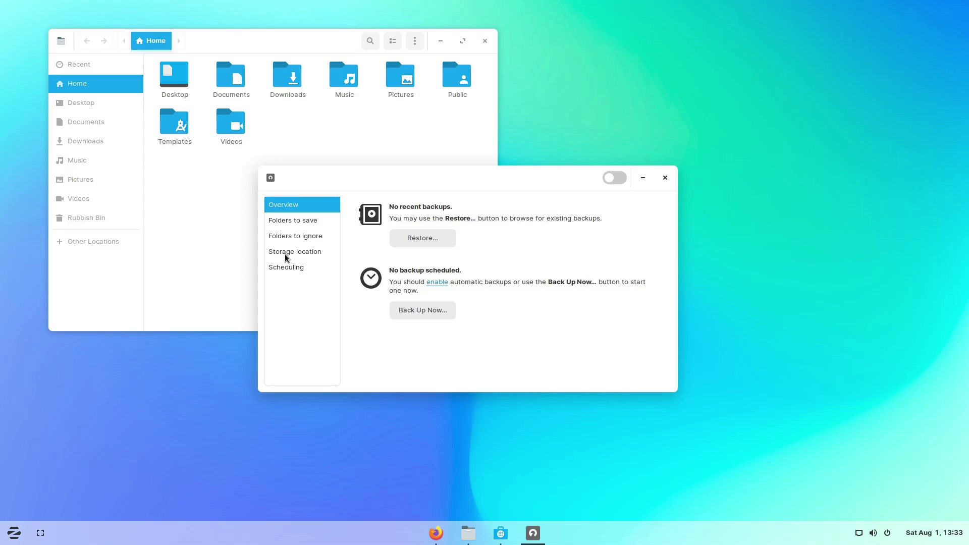
left_click_drag(455, 187, 389, 173)
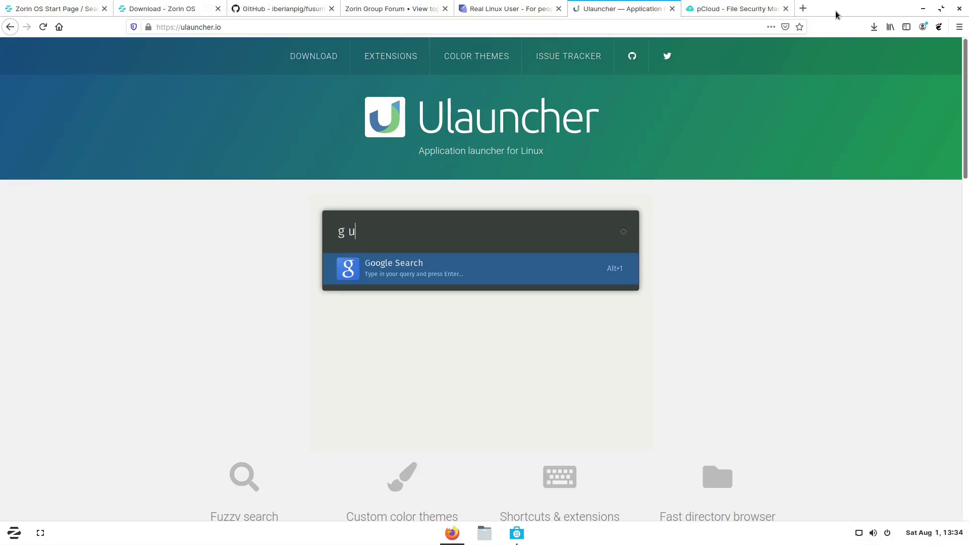
Close Backups and open the teejee2008/timeshift GitHub repository from a 'timeshift' web search
left_click(805, 9)
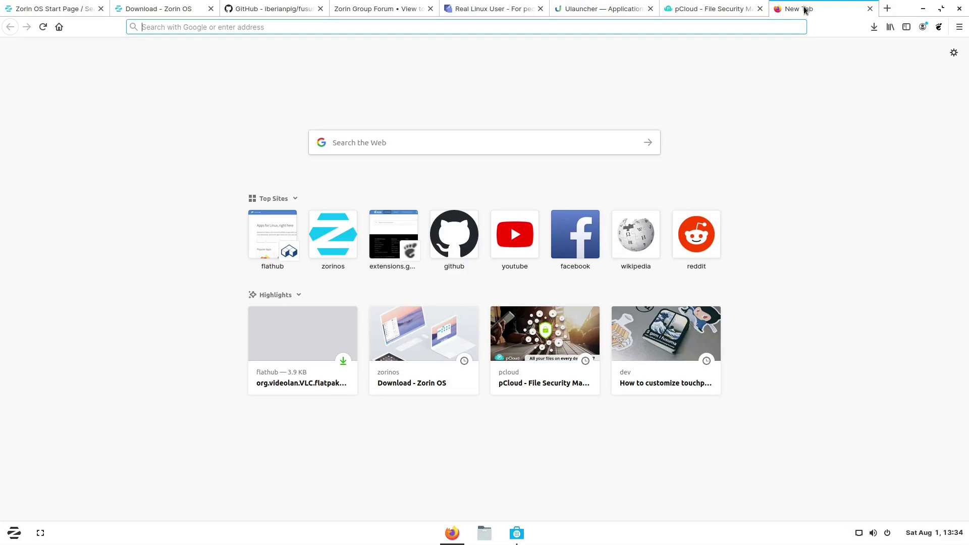
type("timeshift")
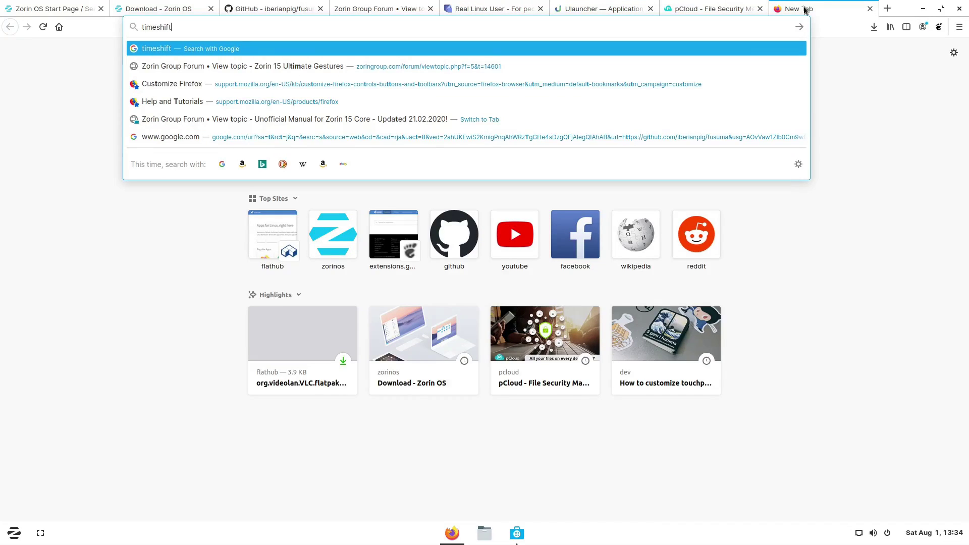
key("Return")
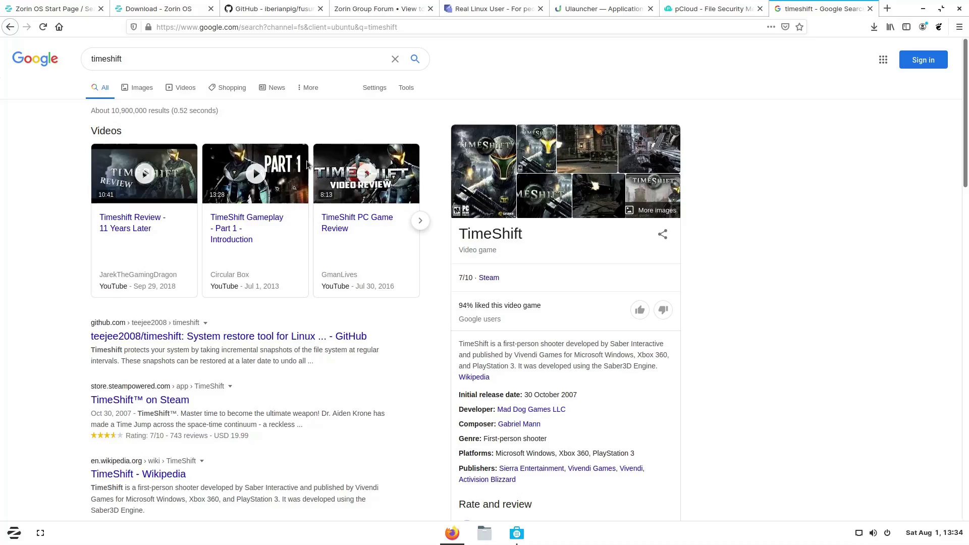
left_click(167, 337)
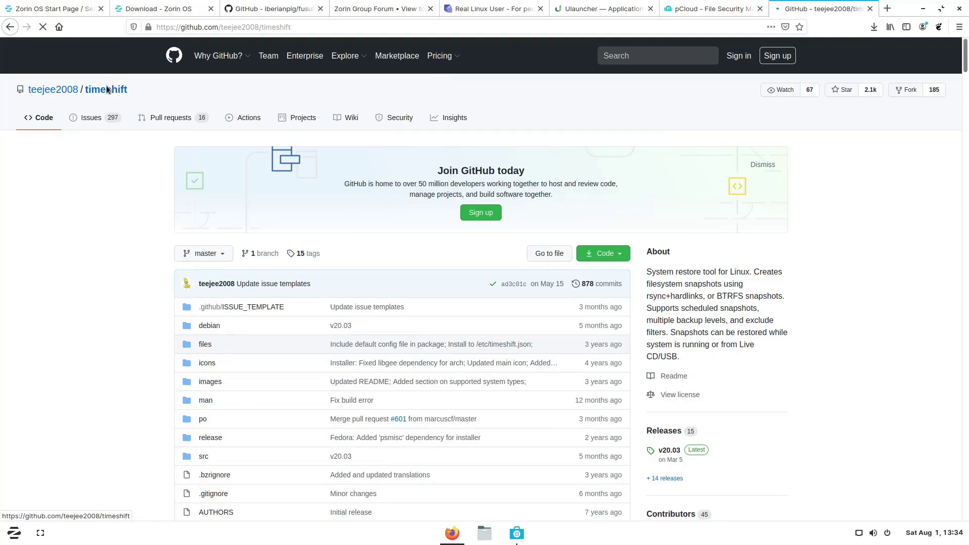
Read down the Timeshift README to the Installation section, then close the tab
scroll(120, 310, "down", 8)
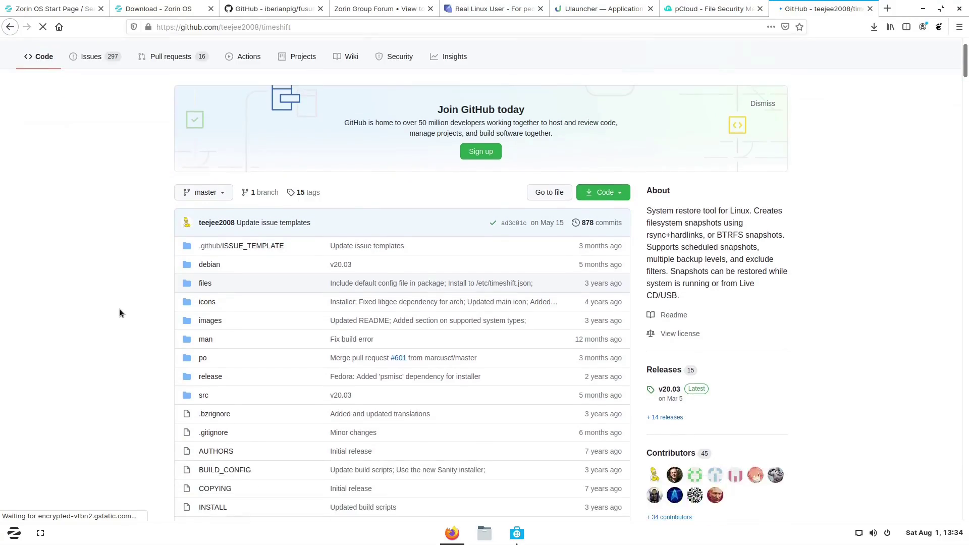
scroll(119, 310, "down", 7)
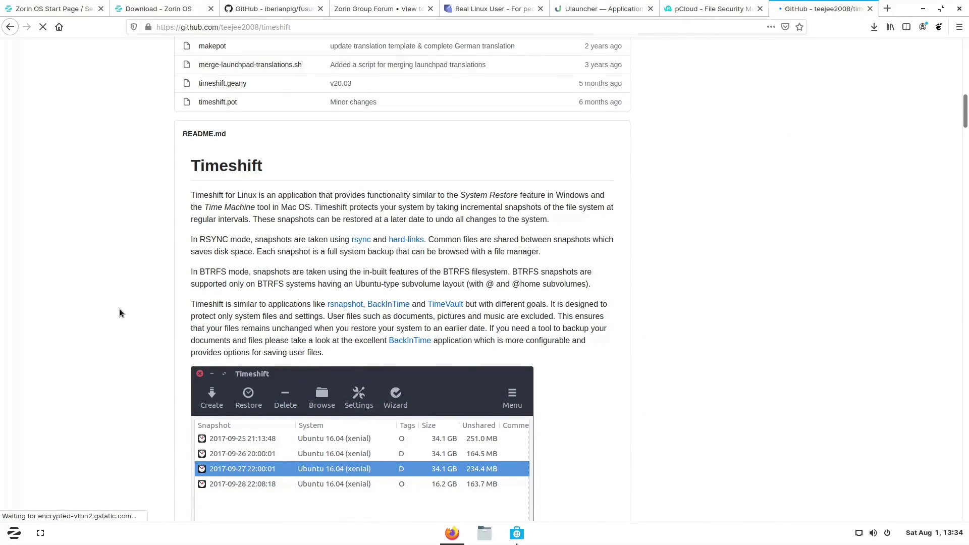
scroll(119, 307, "down", 3)
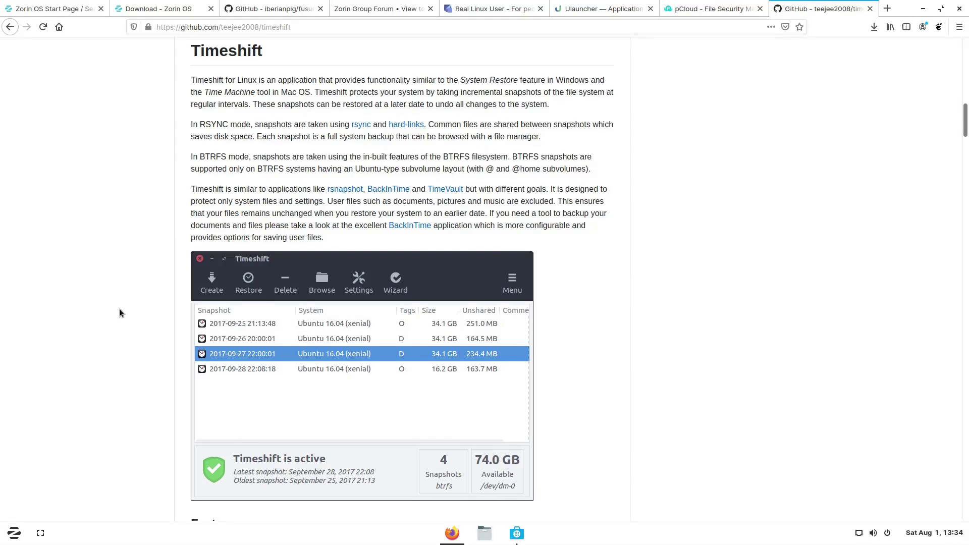
scroll(120, 312, "down", 3)
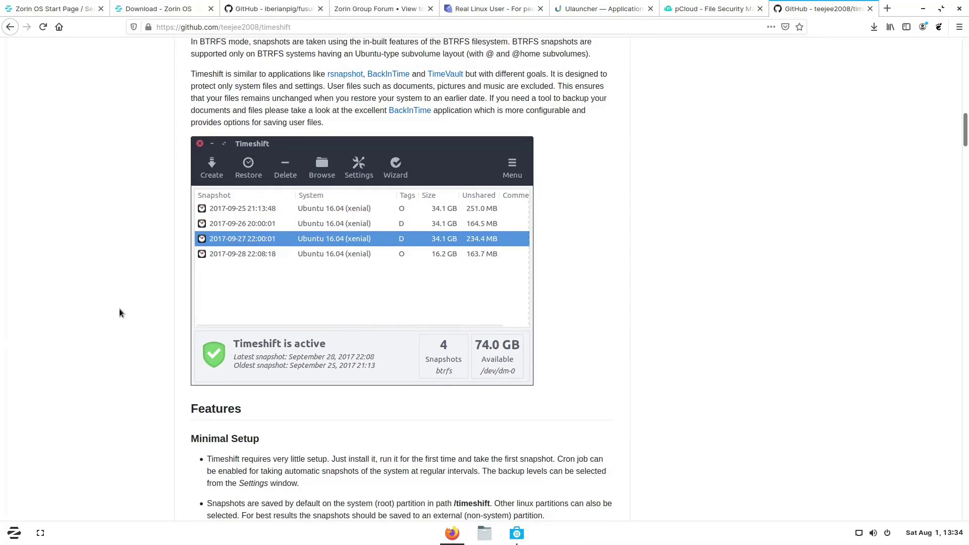
scroll(119, 308, "down", 4)
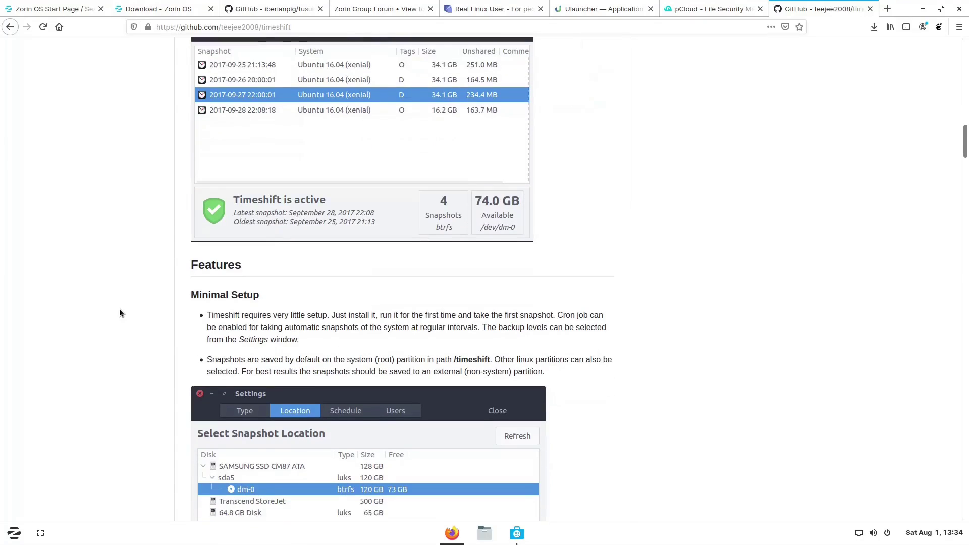
scroll(119, 307, "down", 4)
scroll(120, 313, "down", 15)
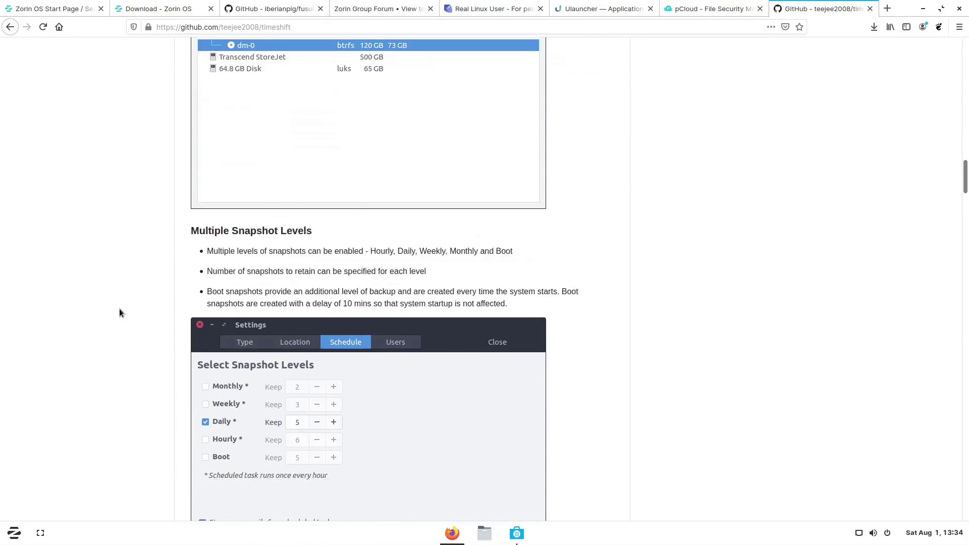
scroll(120, 312, "down", 15)
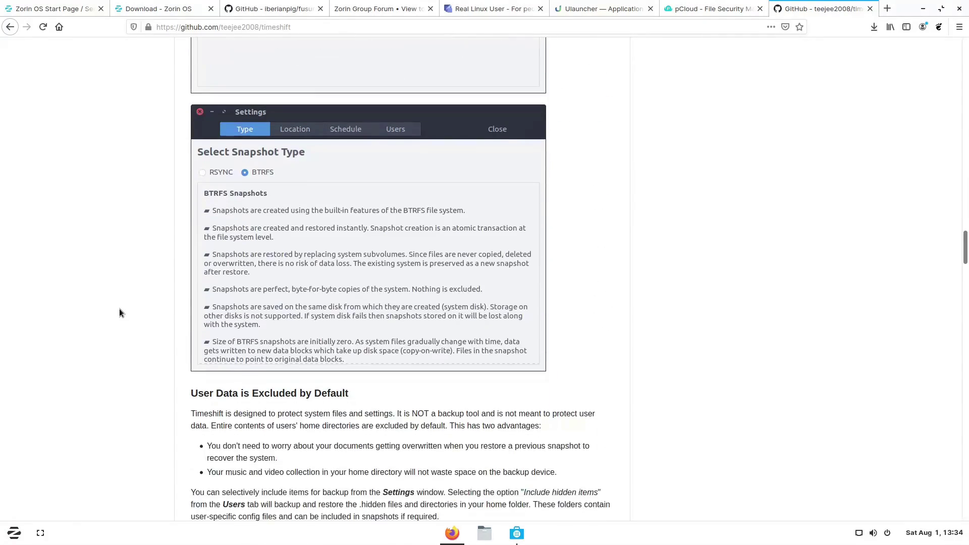
scroll(120, 313, "down", 3)
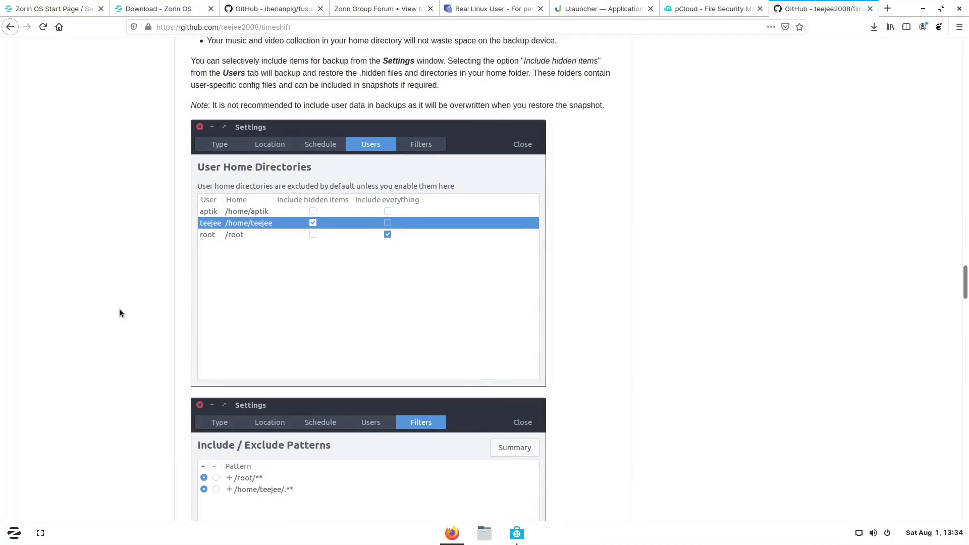
scroll(119, 313, "down", 15)
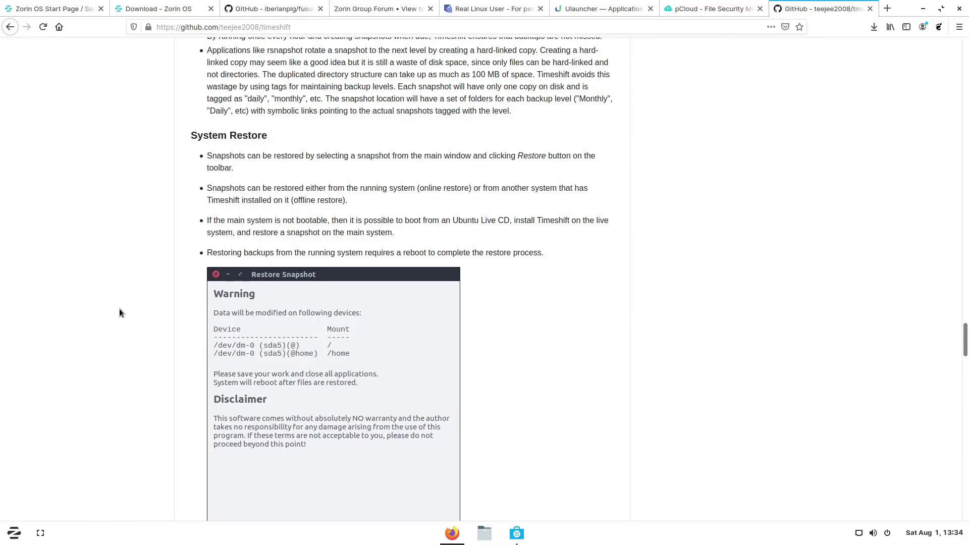
scroll(120, 313, "down", 13)
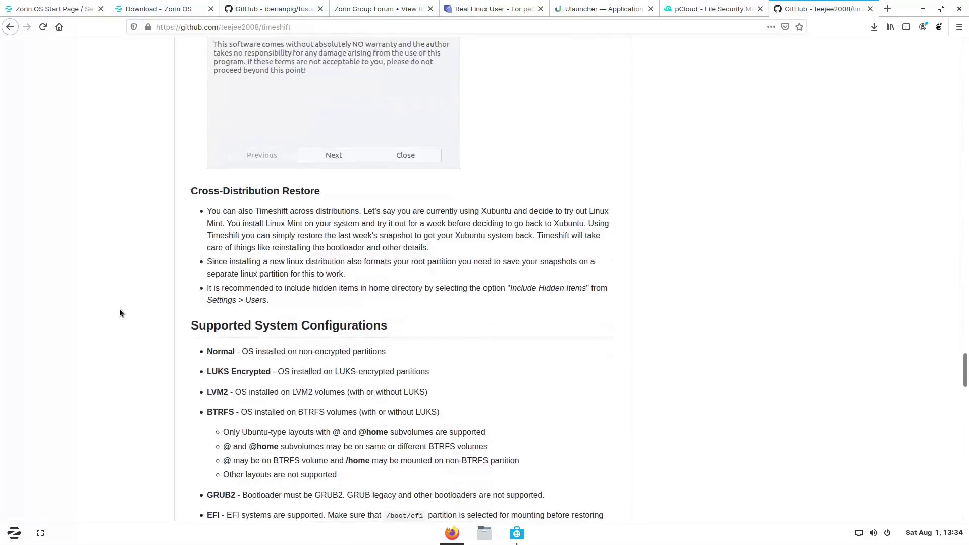
scroll(120, 310, "down", 8)
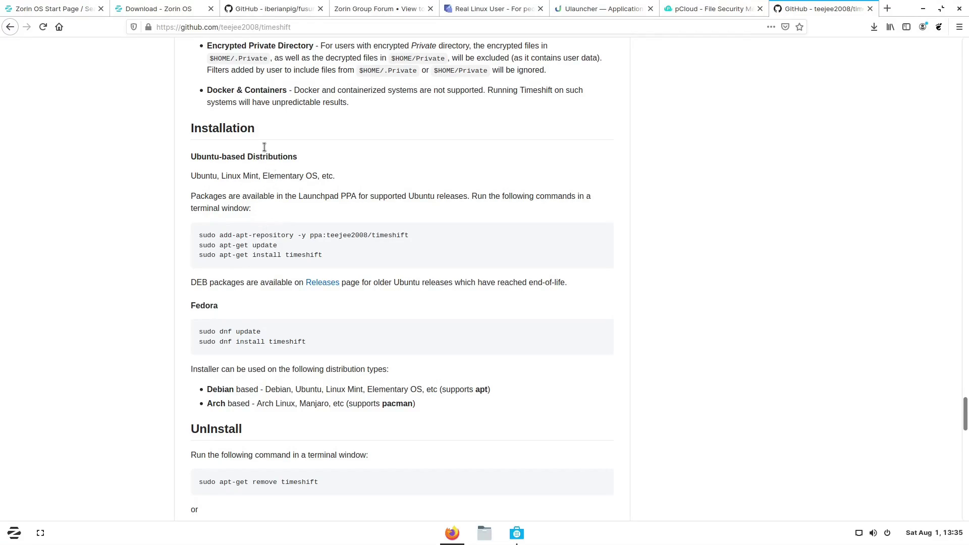
key("ctrl+w")
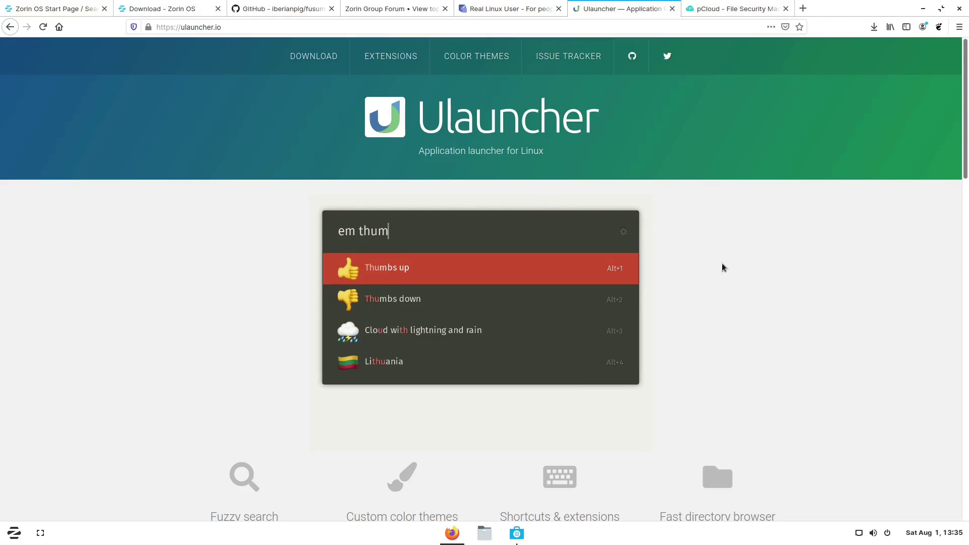
scroll(763, 305, "down", 1)
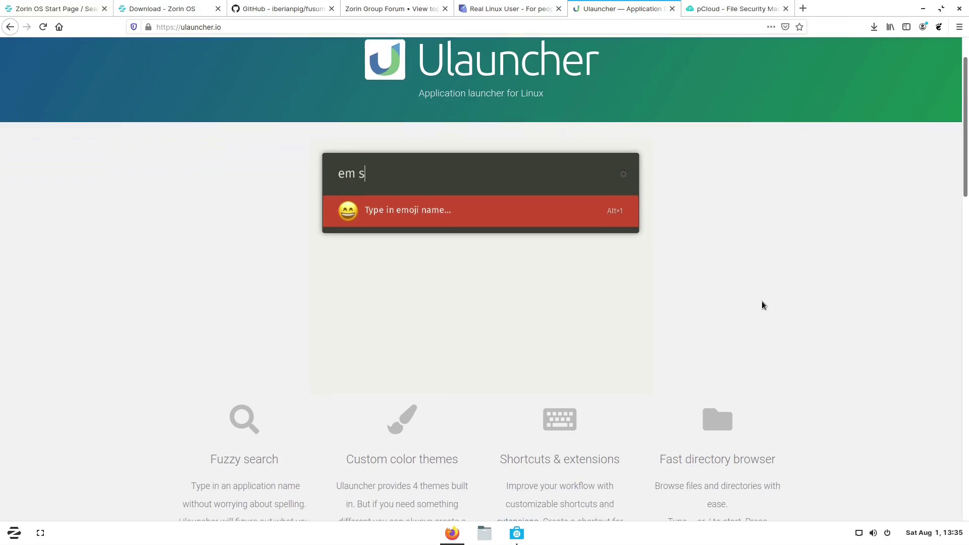
scroll(762, 303, "up", 1)
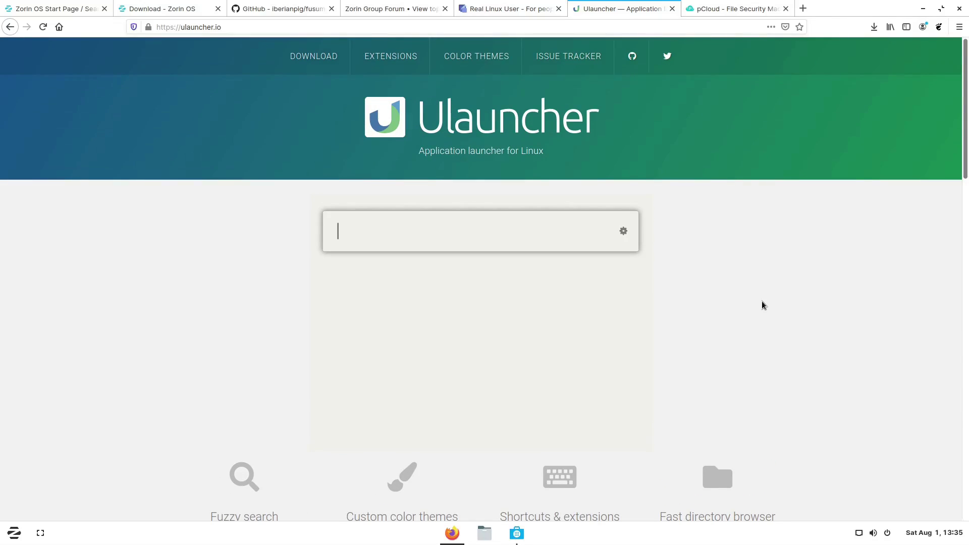
scroll(762, 305, "down", 1)
scroll(762, 305, "down", 1)
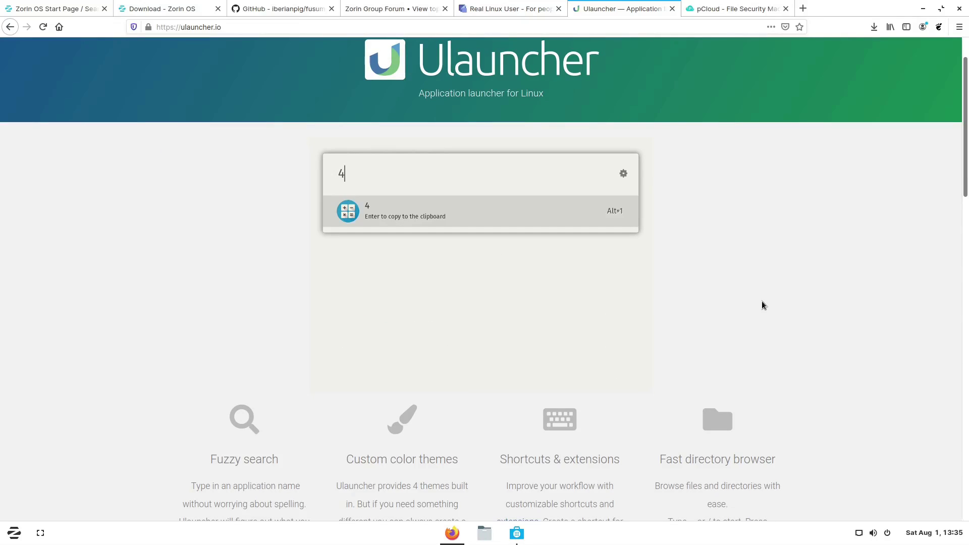
scroll(761, 301, "up", 1)
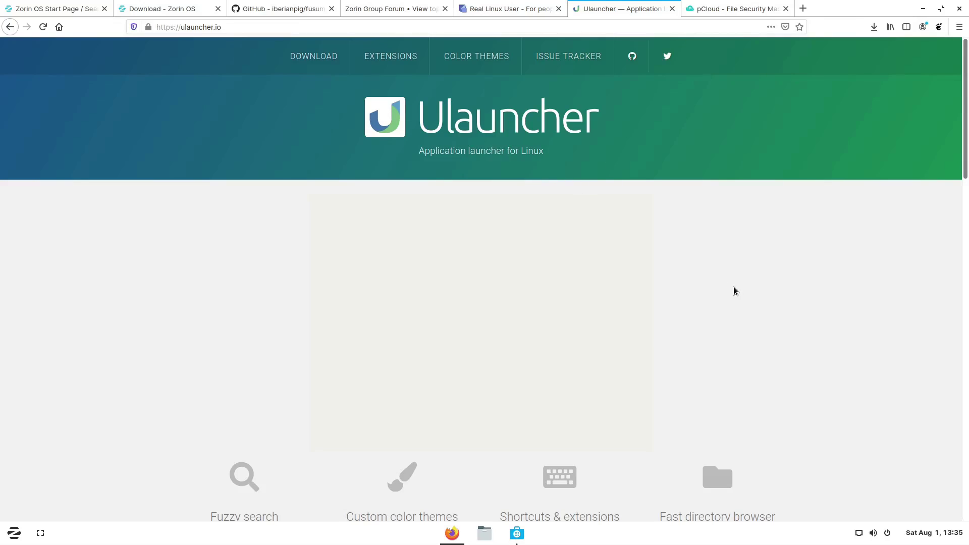
scroll(784, 346, "down", 4)
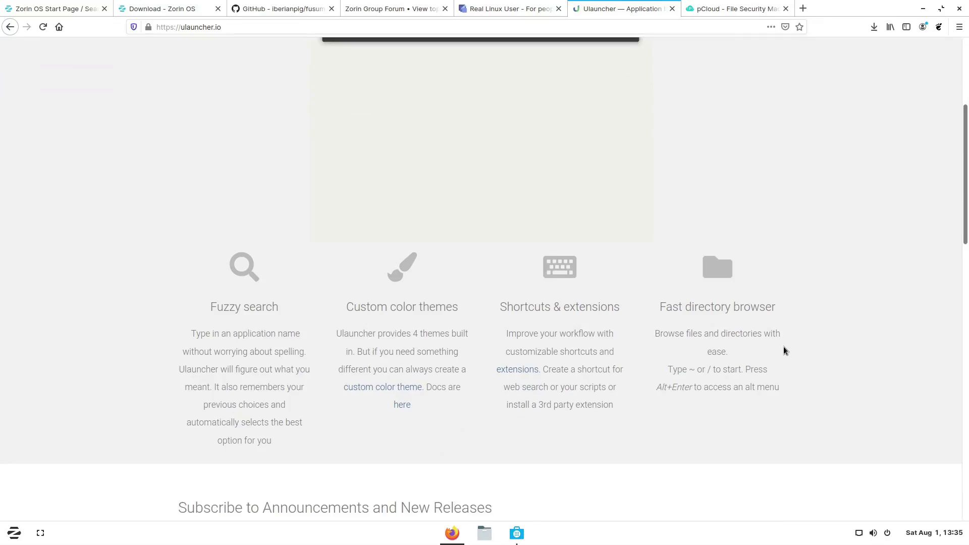
scroll(783, 347, "down", 3)
scroll(783, 346, "up", 7)
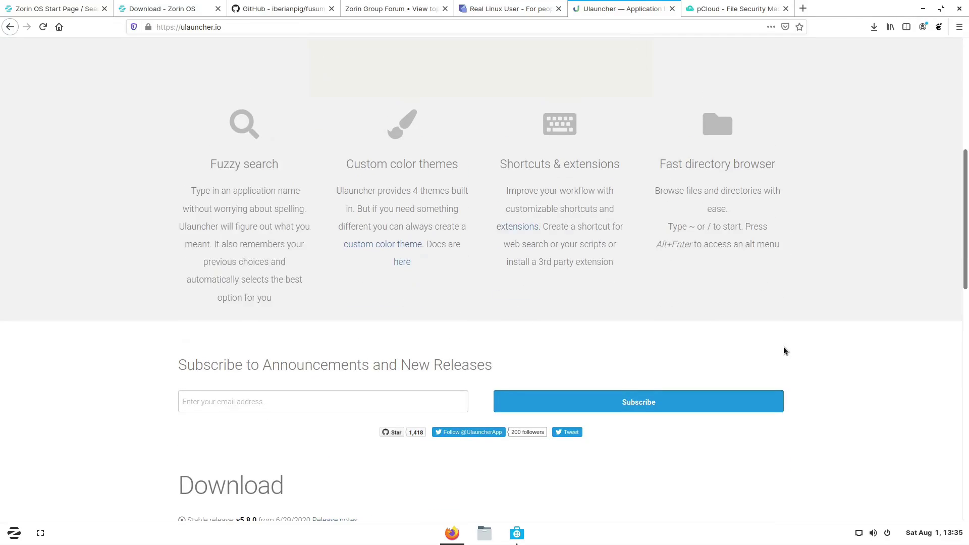
Open the Ulauncher Extensions gallery and scroll through the extension cards
left_click(402, 54)
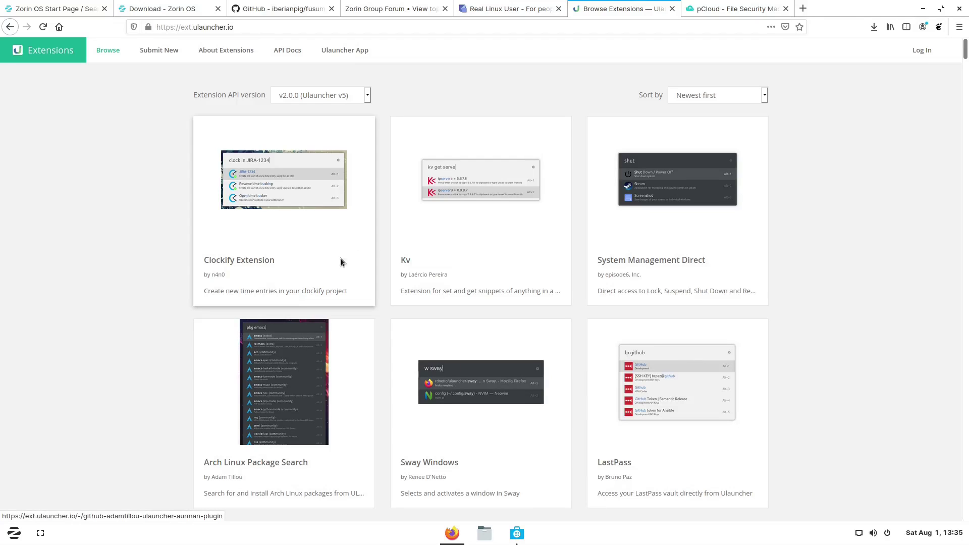
scroll(804, 359, "down", 8)
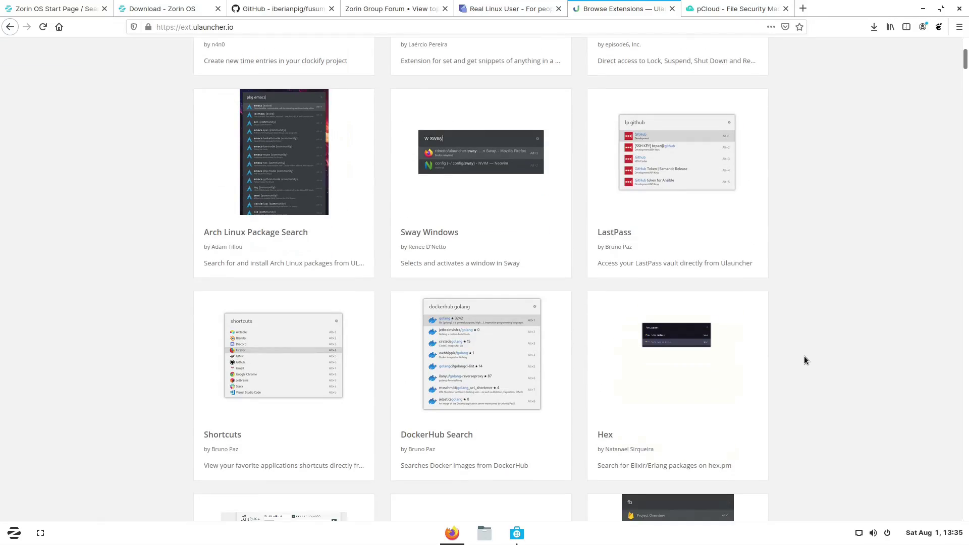
scroll(804, 356, "down", 3)
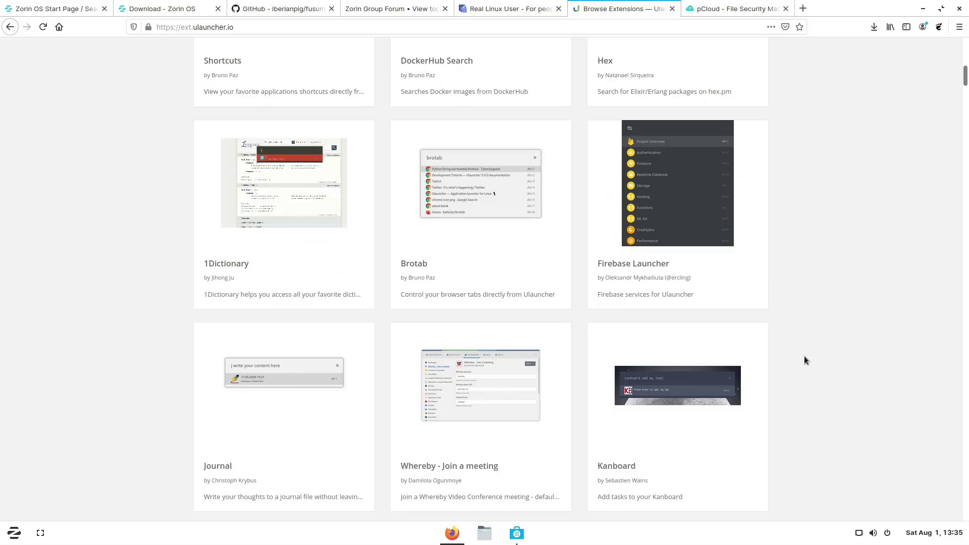
Return to Firefox from the window overview, browse more extensions, then go back
key("super")
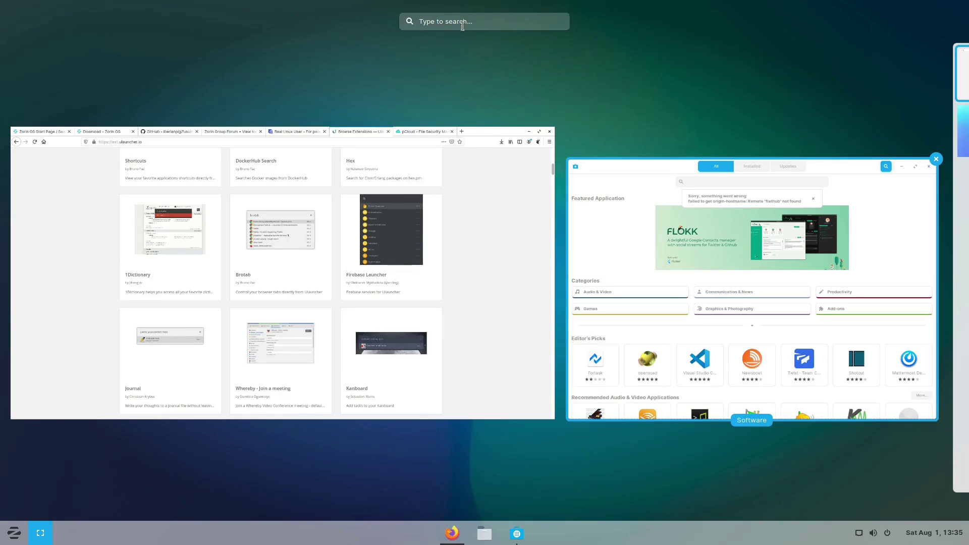
left_click(448, 160)
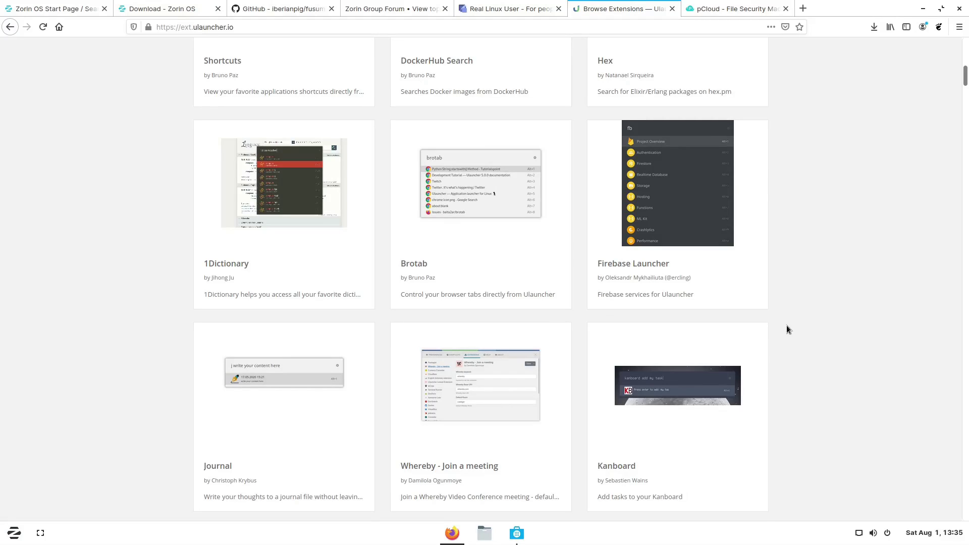
scroll(788, 328, "down", 7)
scroll(786, 325, "down", 5)
scroll(786, 325, "up", 20)
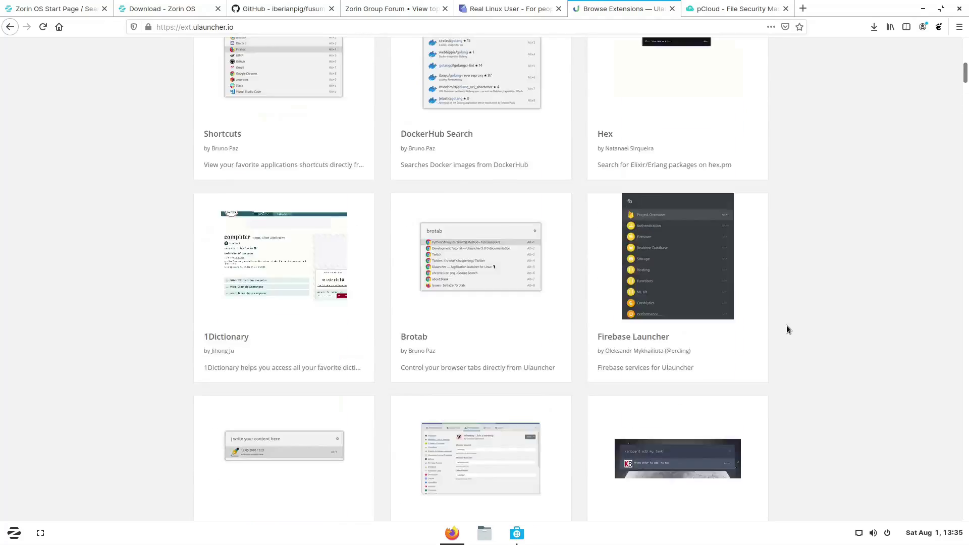
left_click(10, 27)
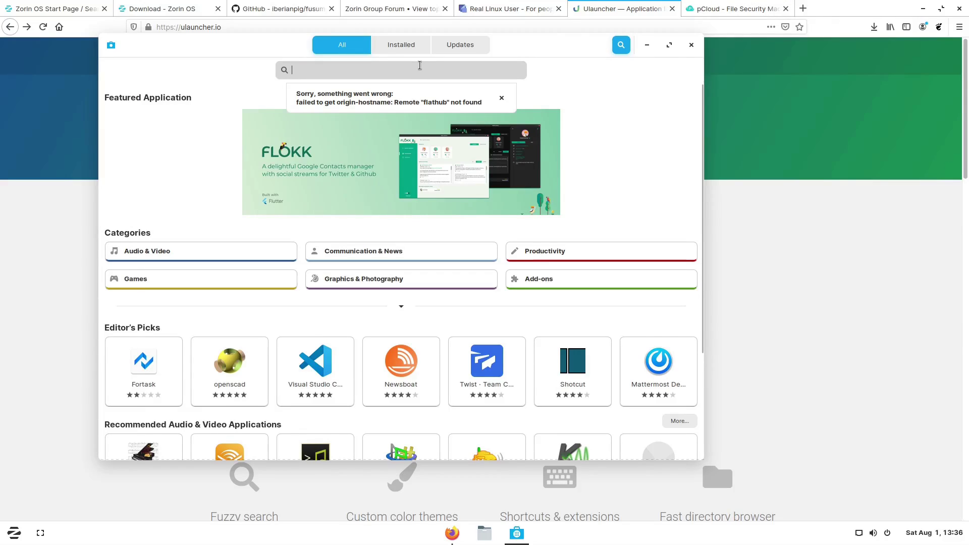
Search 'lutris', dismiss the error notification, and look at the Lutris details page
type("lutris")
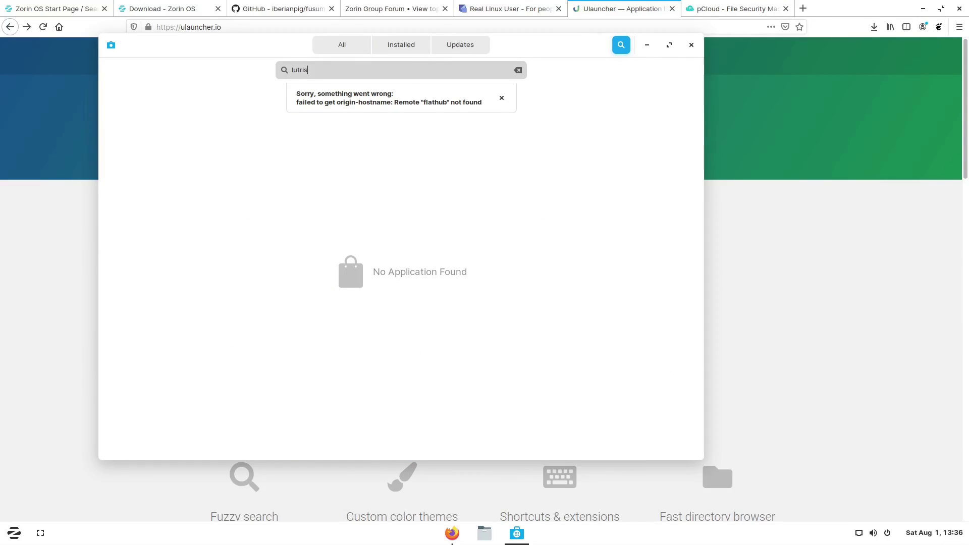
left_click(501, 98)
left_click(356, 111)
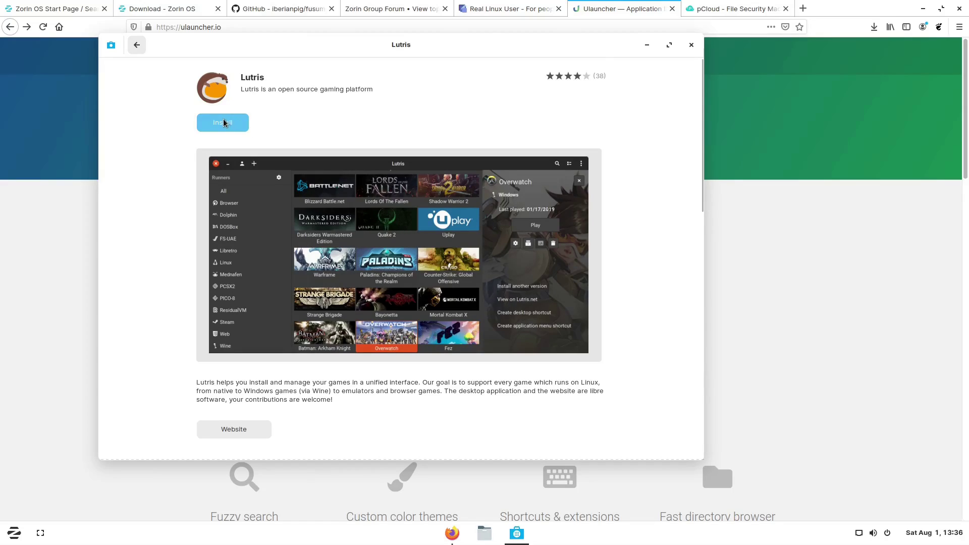
left_click(136, 45)
Search 'steam' and view the community Steam package page and its screenshots
key("ctrl+a")
type("s")
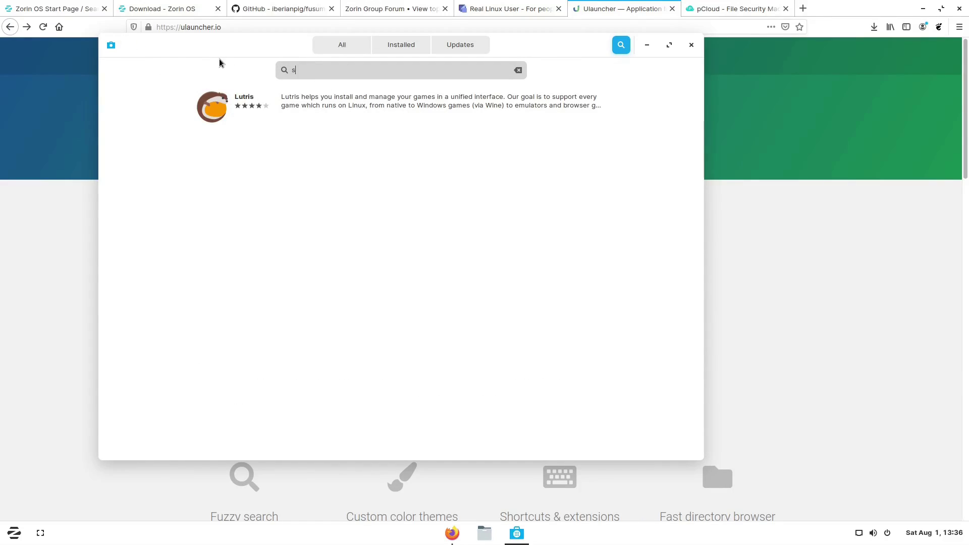
type("team")
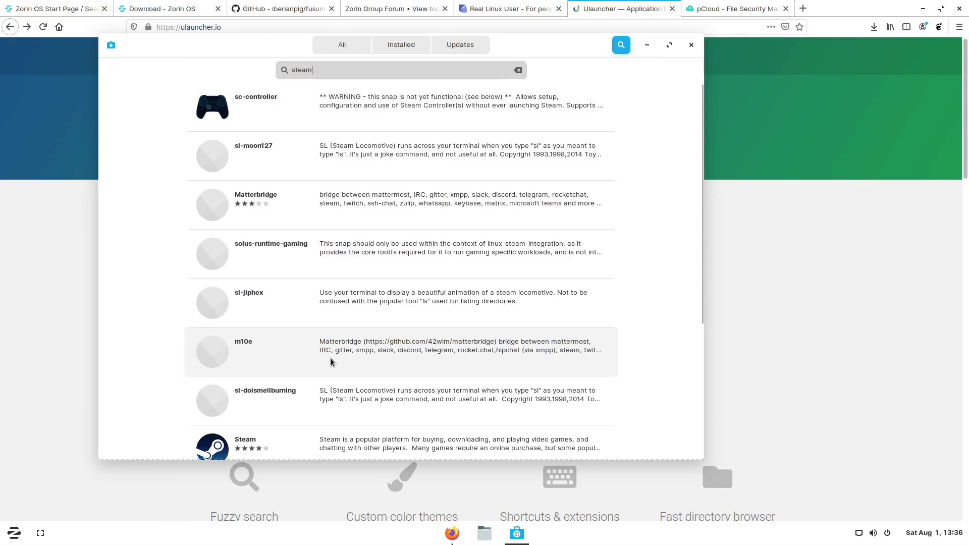
scroll(331, 354, "down", 5)
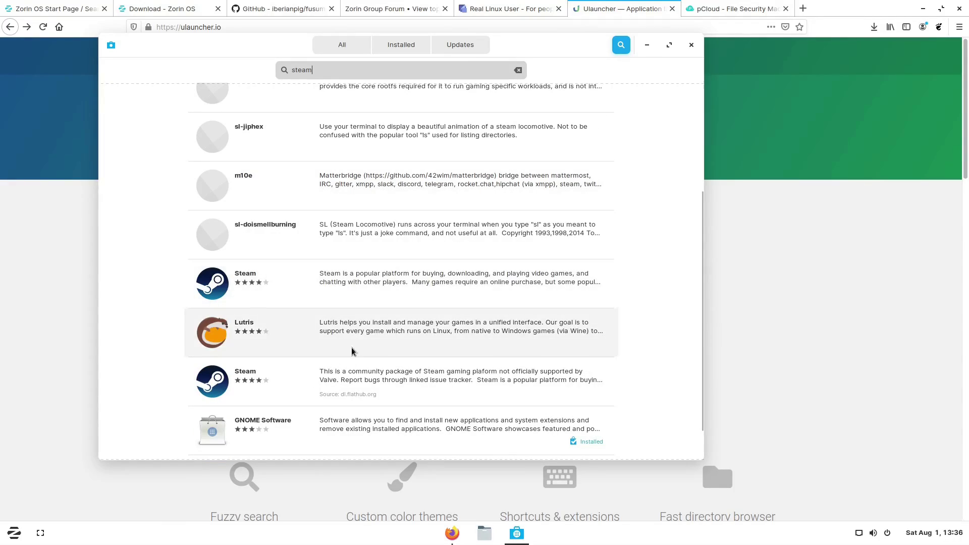
left_click(333, 378)
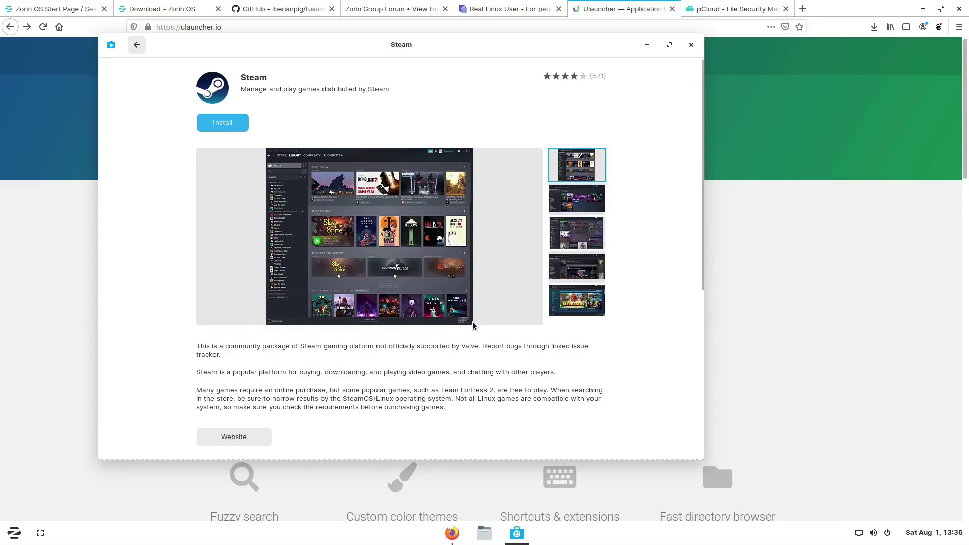
left_click(578, 216)
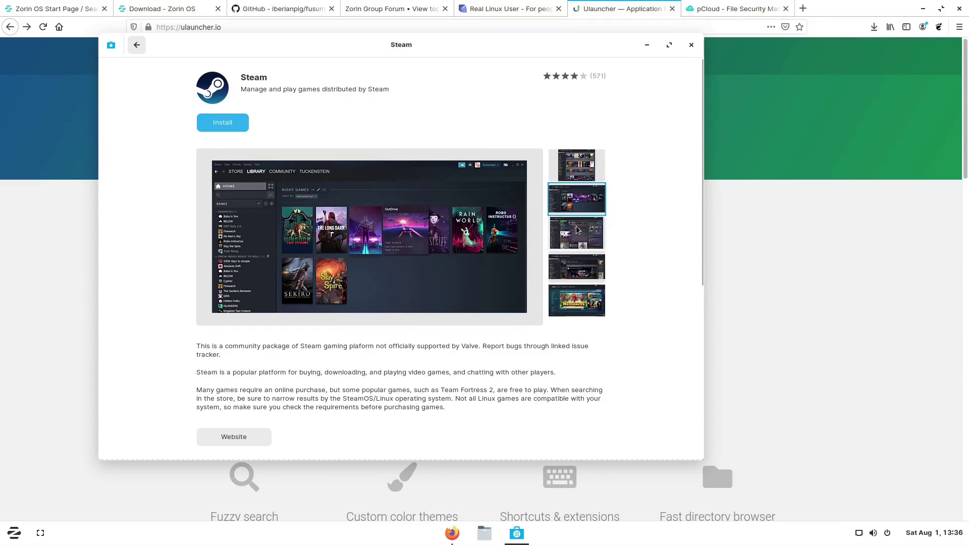
left_click(579, 232)
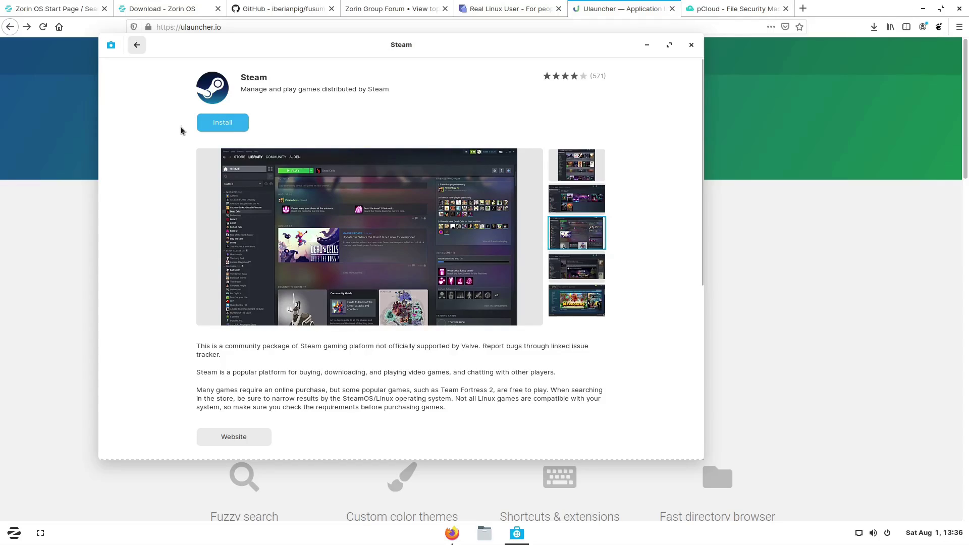
left_click(137, 46)
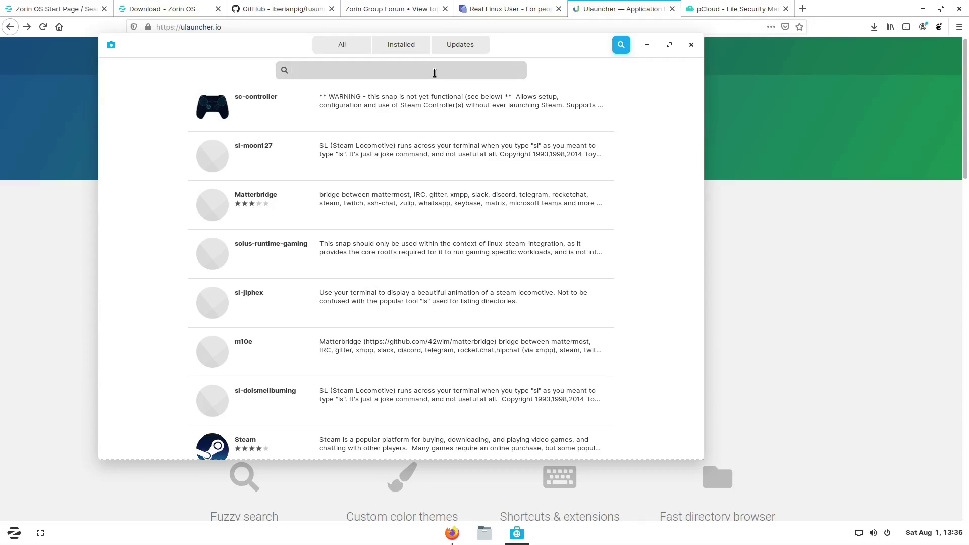
Search 'xournal++' and view the Xournal++ page and its screenshots
left_click(434, 73)
type("xournal++")
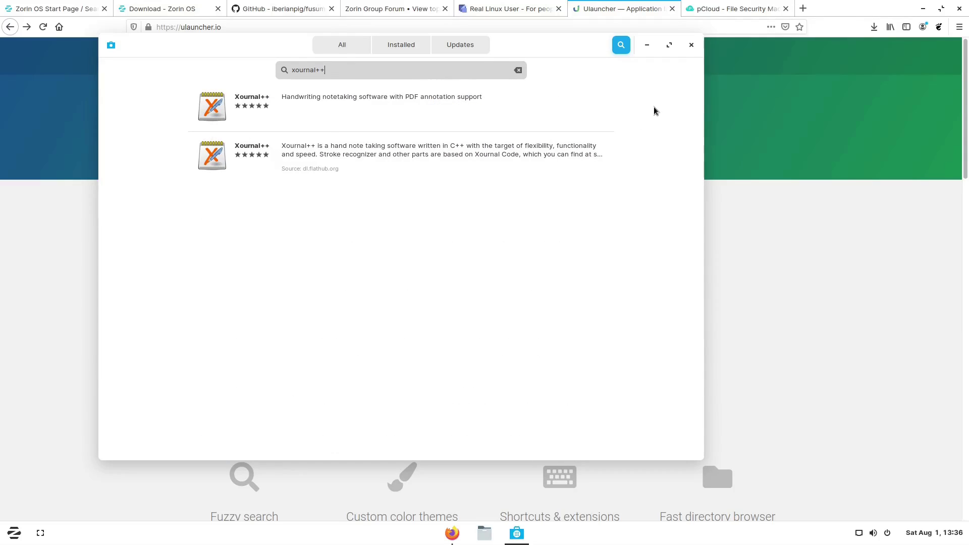
left_click(457, 112)
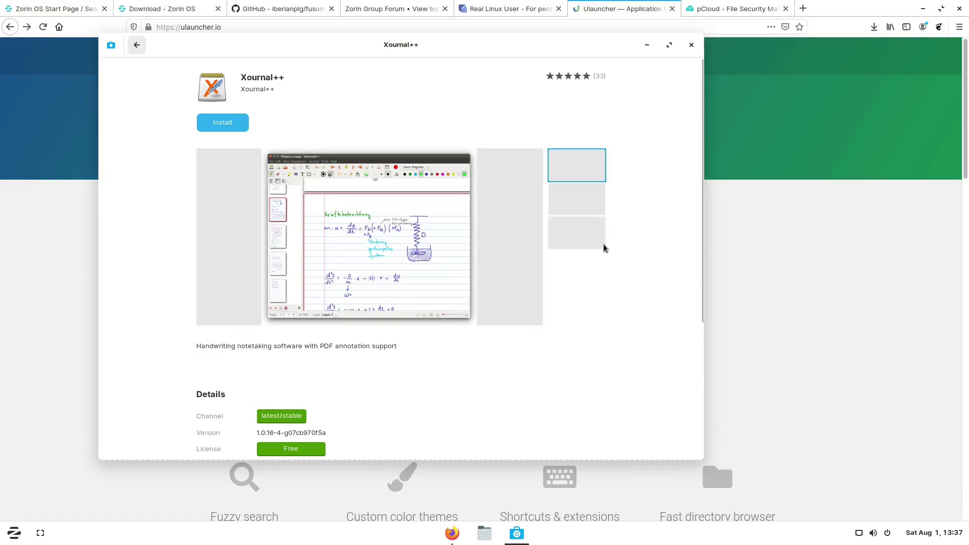
left_click(574, 202)
left_click(571, 235)
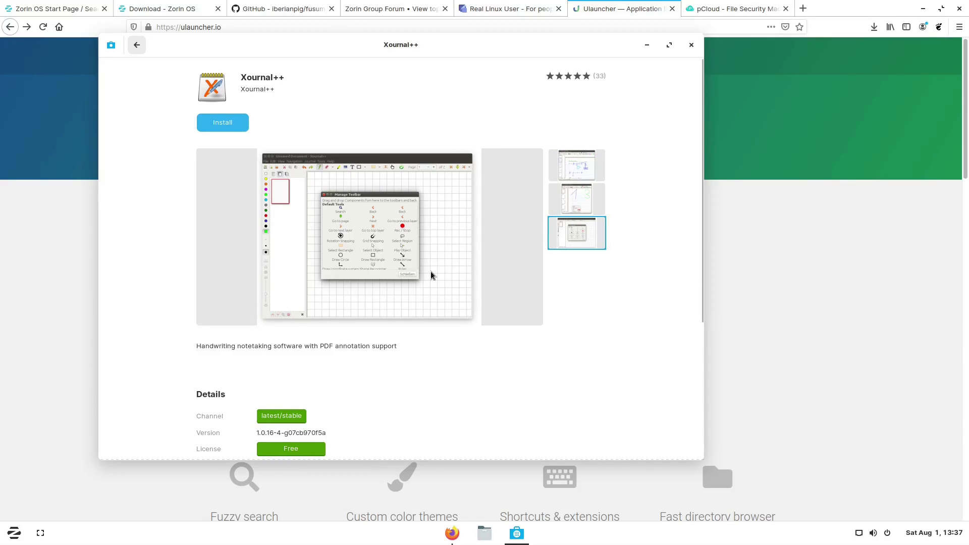
left_click(136, 47)
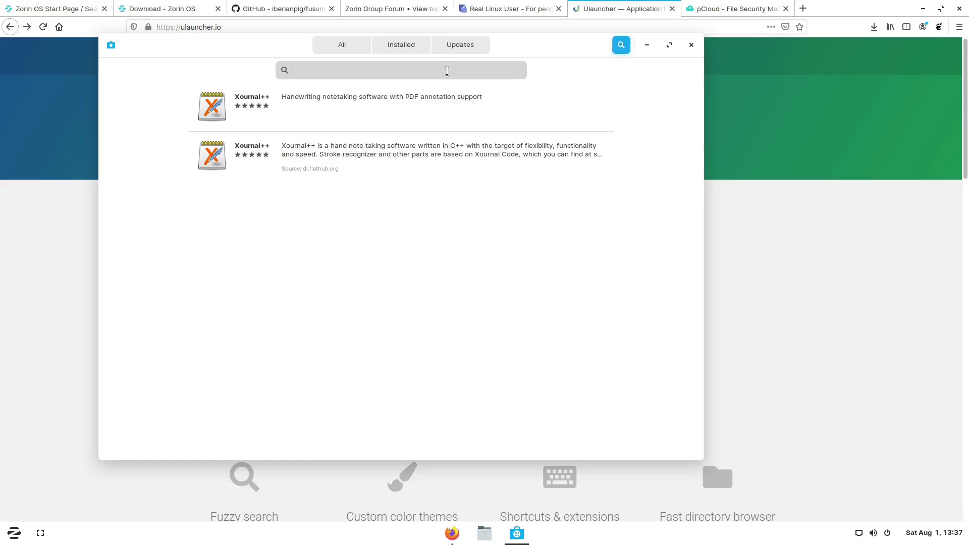
Search 'joplin', browse the Joplin page, then return and clear the search
type("joplin")
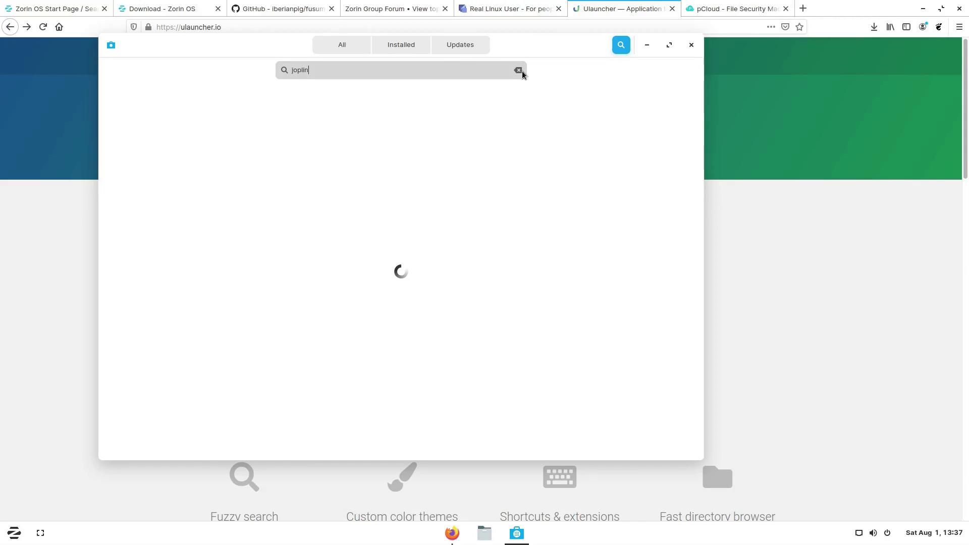
key("Return")
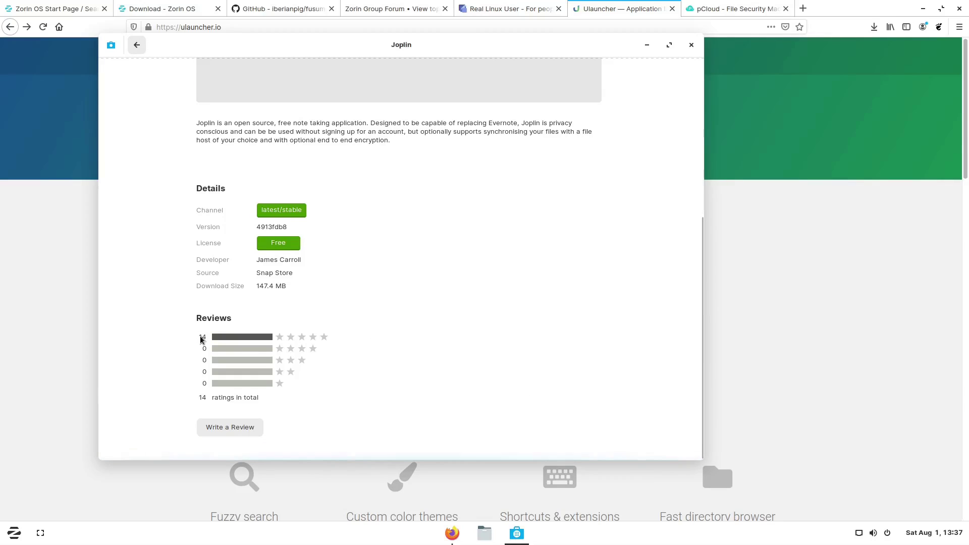
scroll(403, 156, "up", 5)
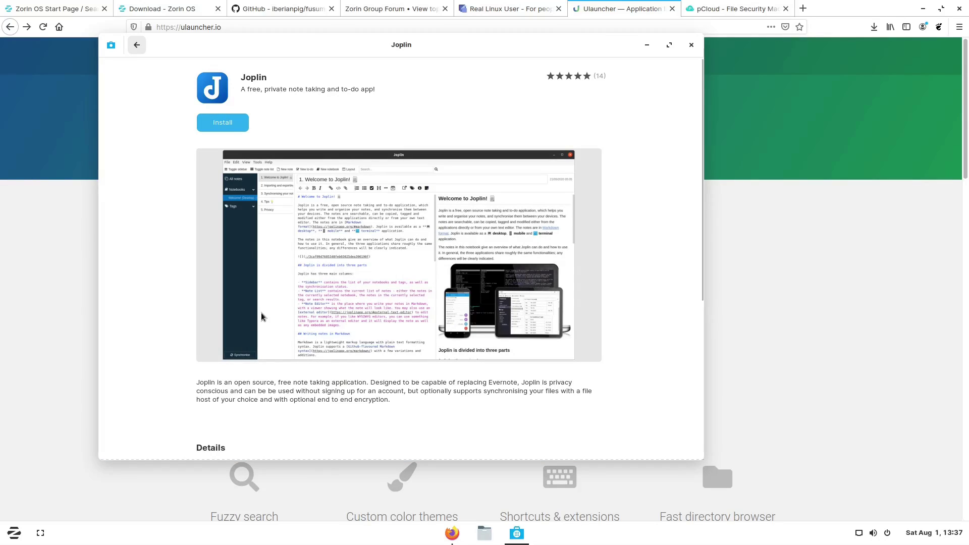
scroll(261, 313, "down", 3)
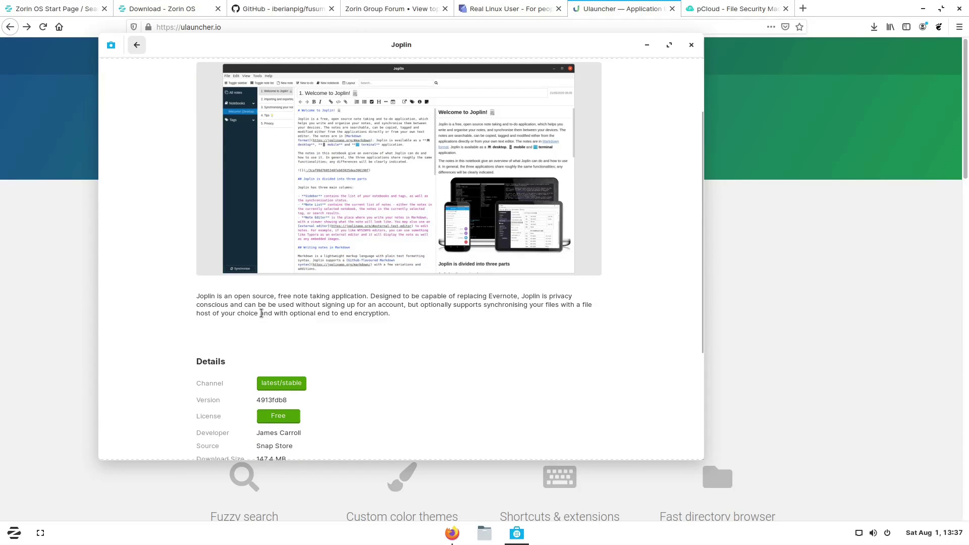
scroll(262, 313, "up", 3)
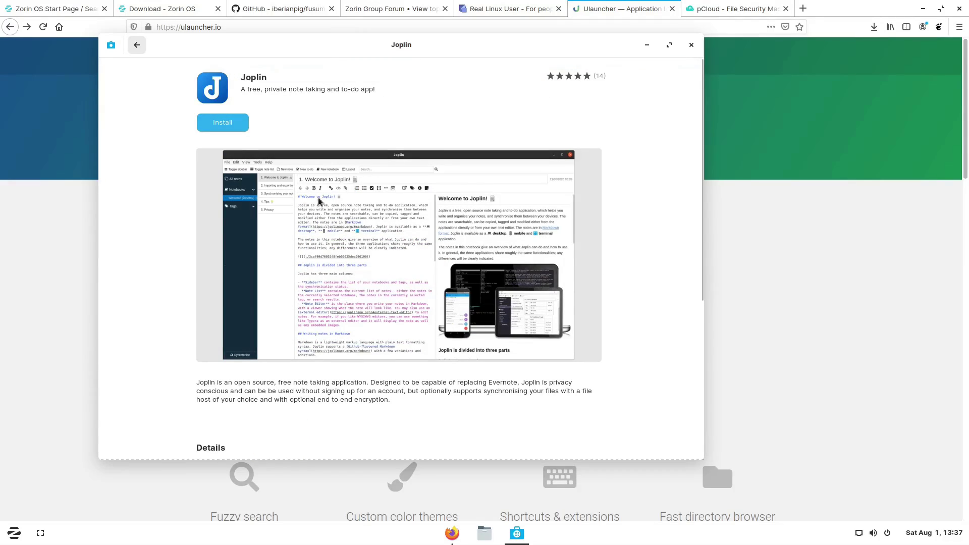
left_click(137, 45)
left_click(517, 70)
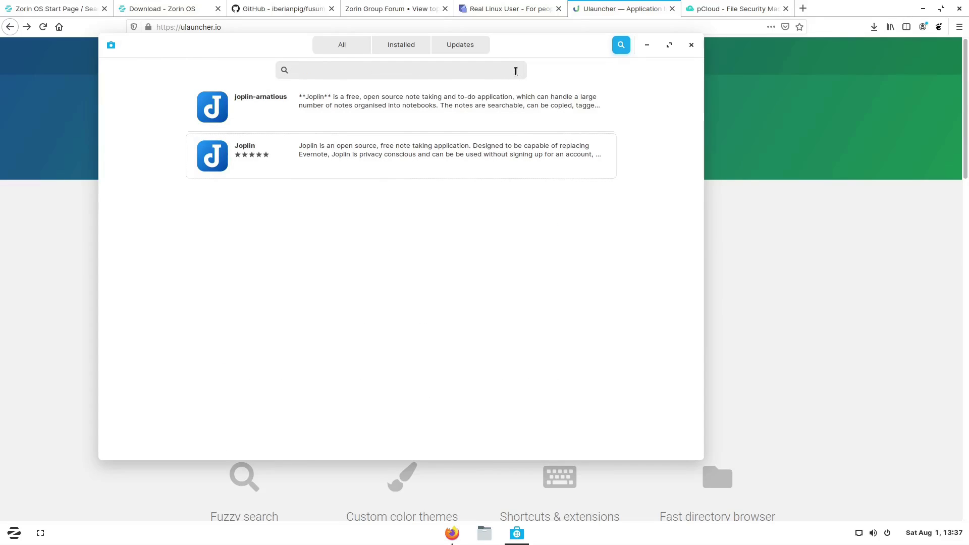
Search 'onenote', browse the P3X OneNote page, then replace the search with 'to-do'
left_click(465, 73)
type("onenote")
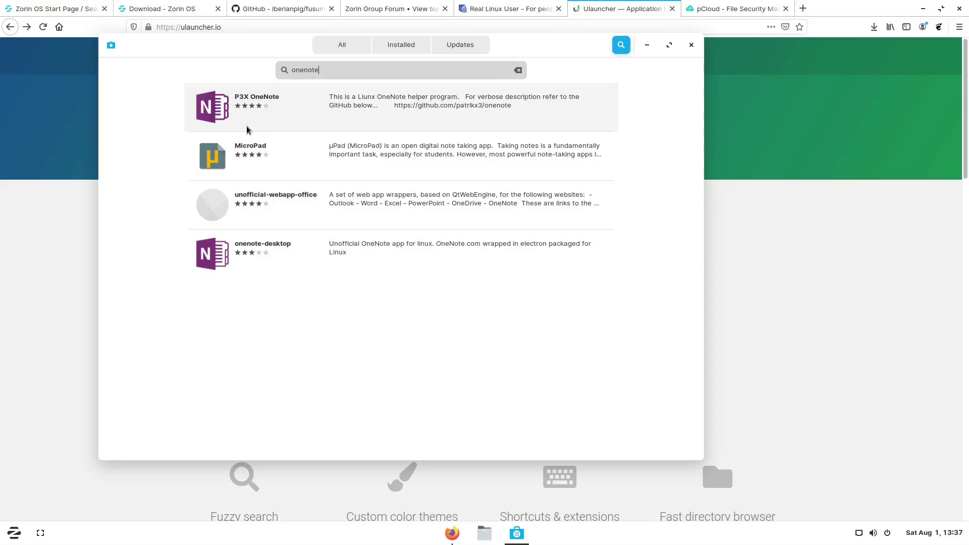
left_click(247, 125)
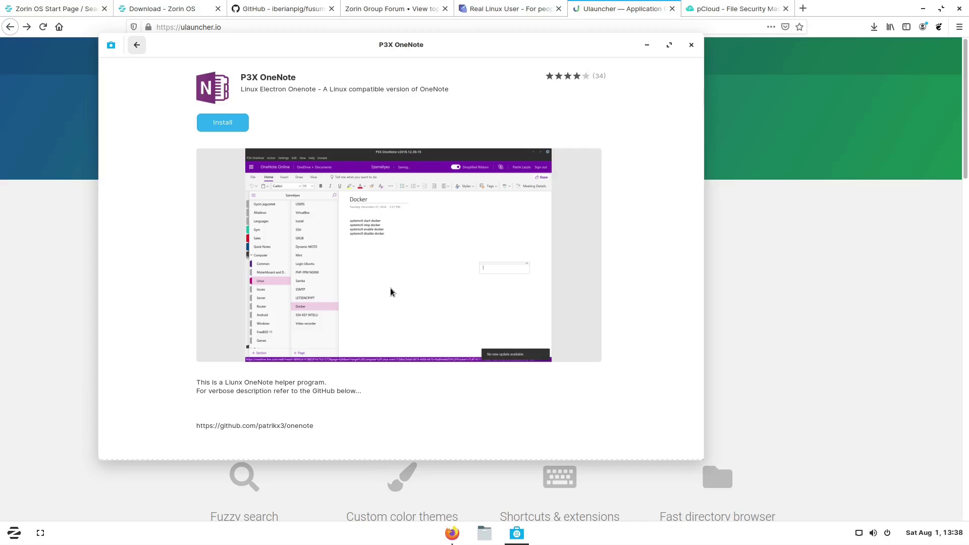
scroll(390, 288, "down", 10)
scroll(389, 288, "up", 10)
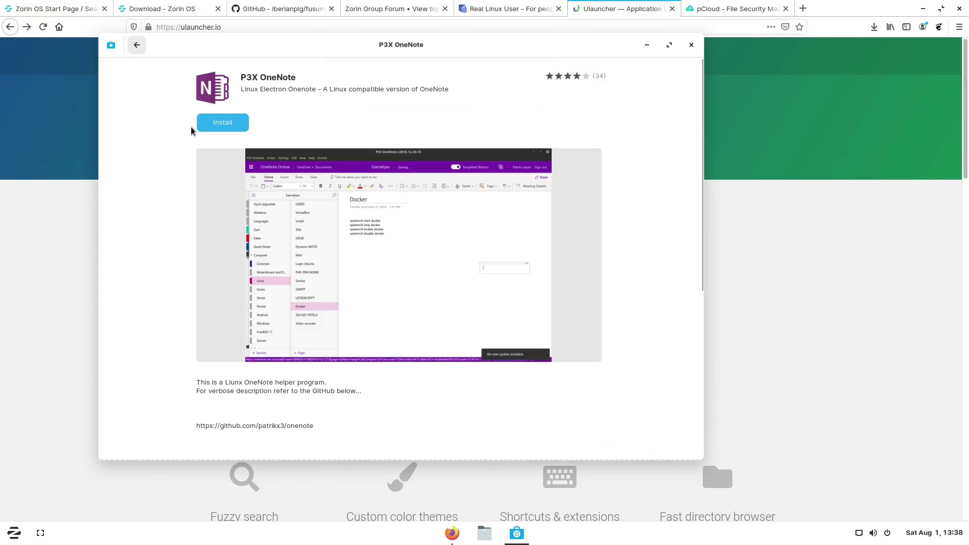
left_click(137, 46)
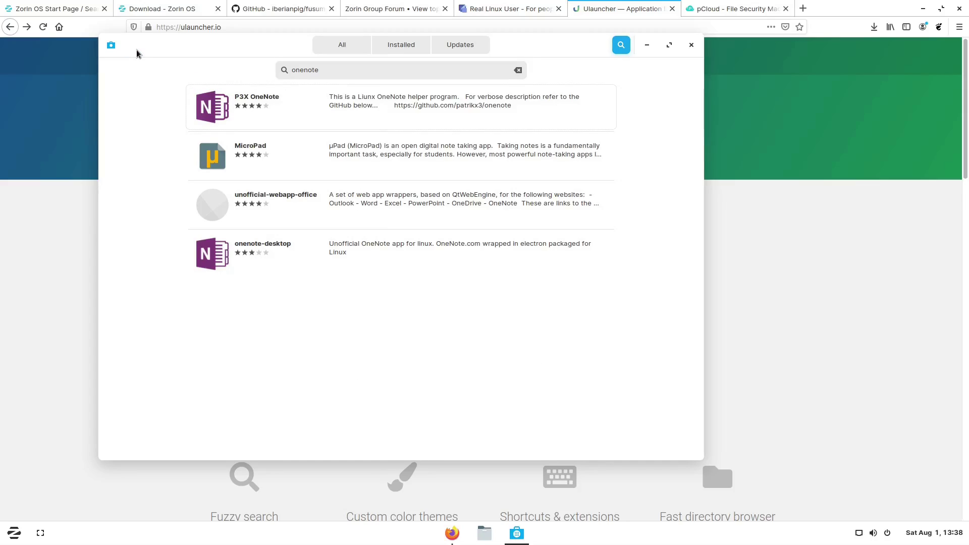
left_click(526, 71)
type("to")
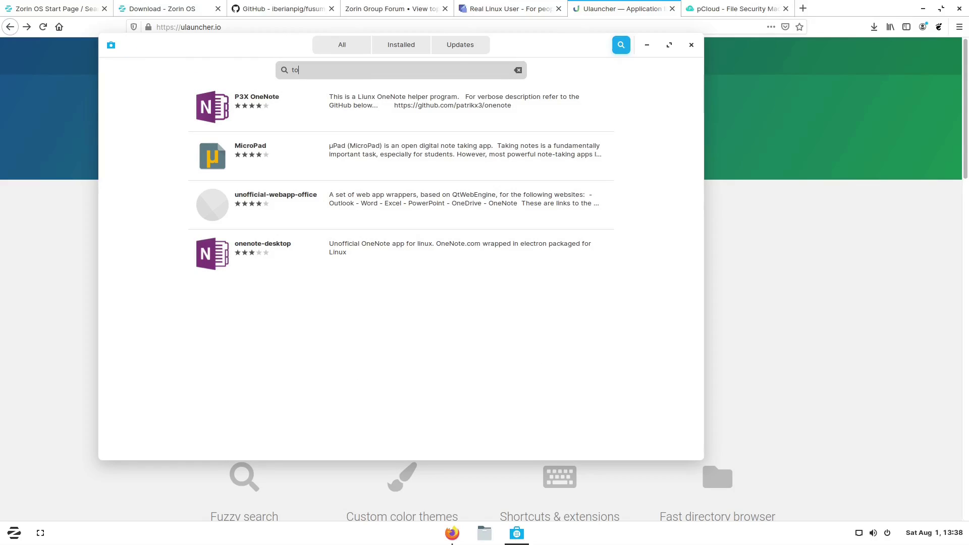
type("-do")
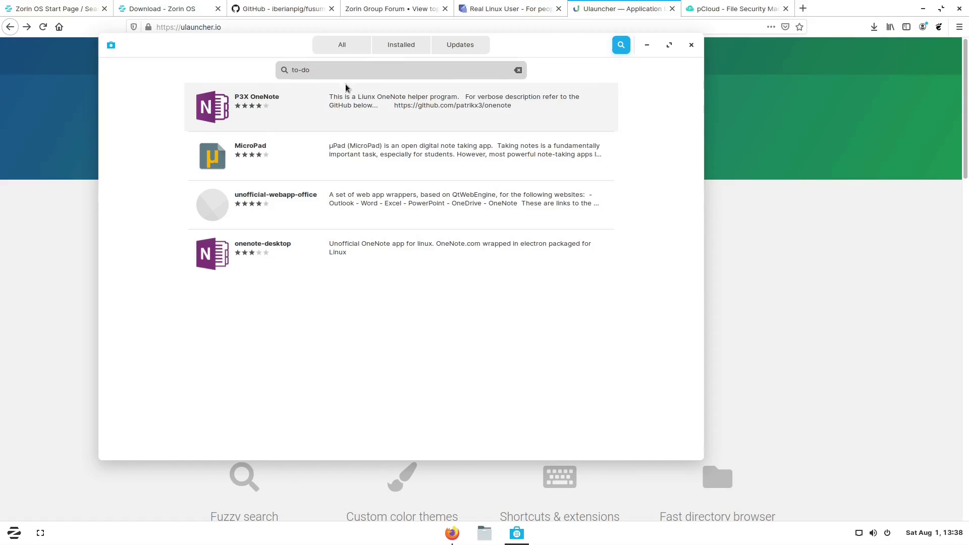
Run the 'to-do' search and scroll through the results
key("Return")
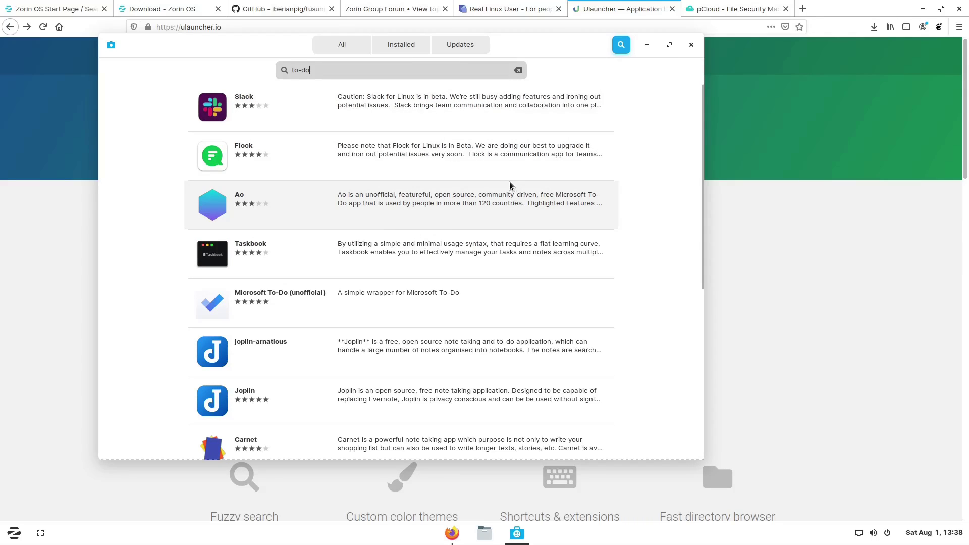
scroll(143, 349, "down", 6)
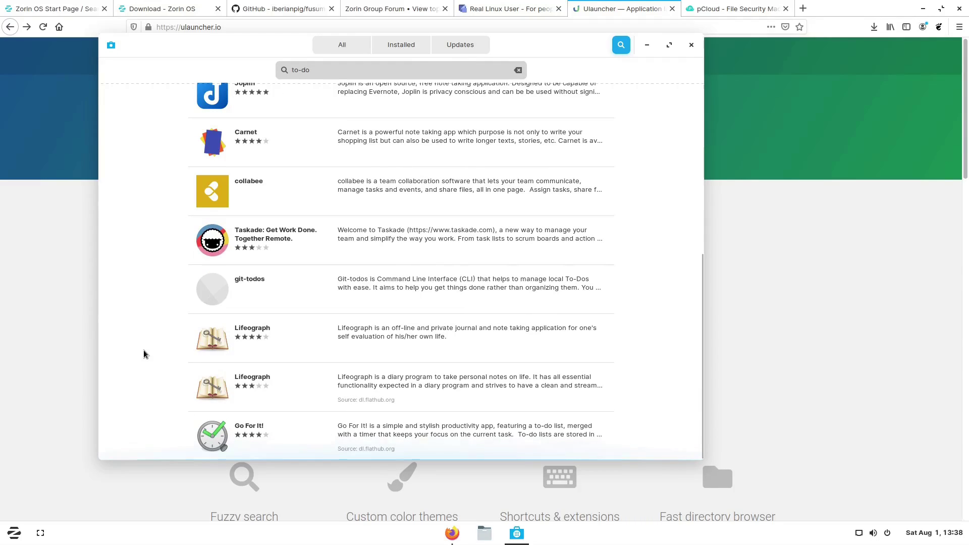
scroll(144, 350, "up", 6)
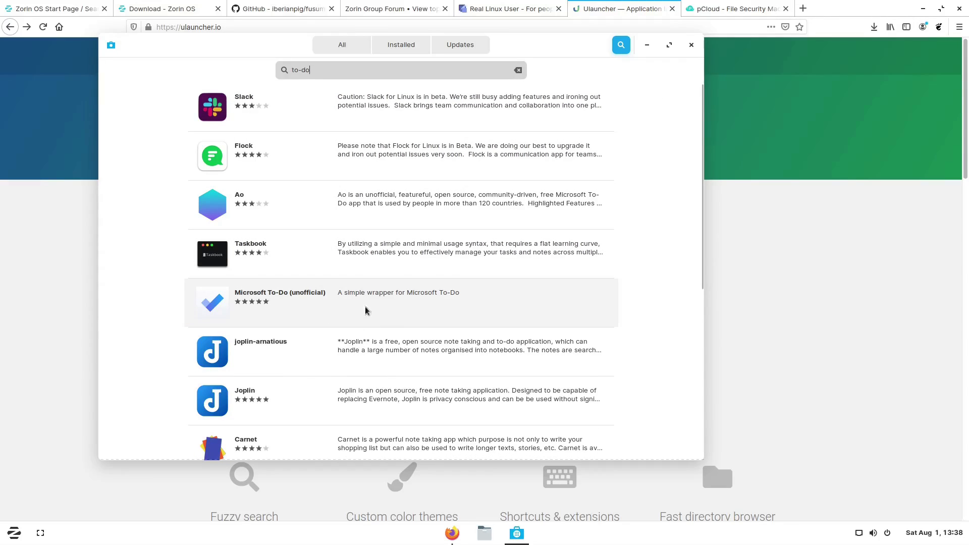
Search 'planner', browse the Planner app page, then return and clear the search
key("ctrl+a")
type("planner")
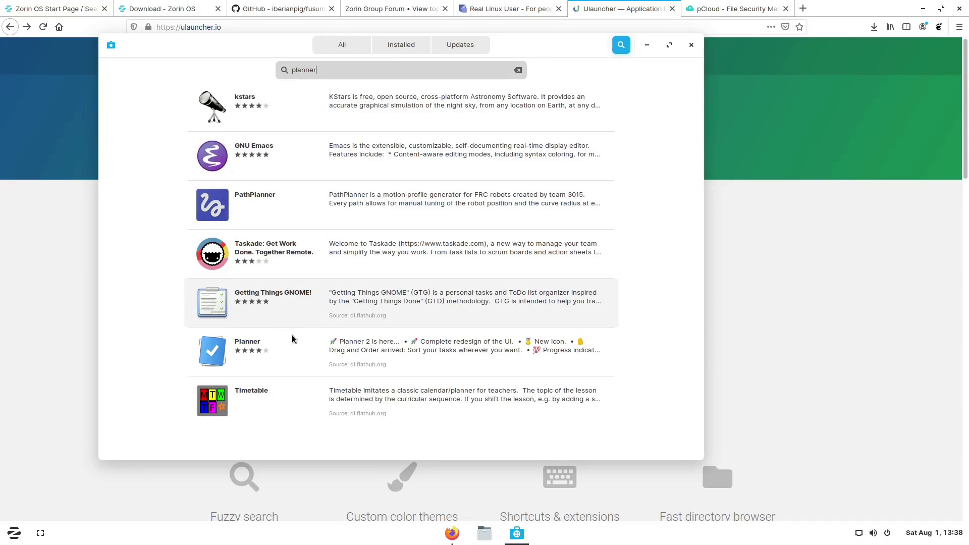
left_click(292, 351)
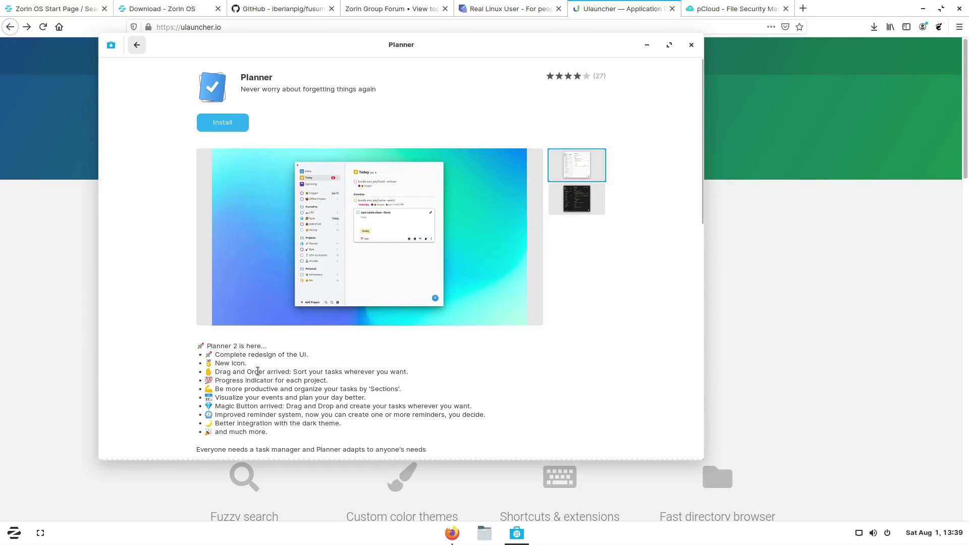
scroll(257, 372, "down", 10)
scroll(258, 372, "up", 10)
left_click(137, 45)
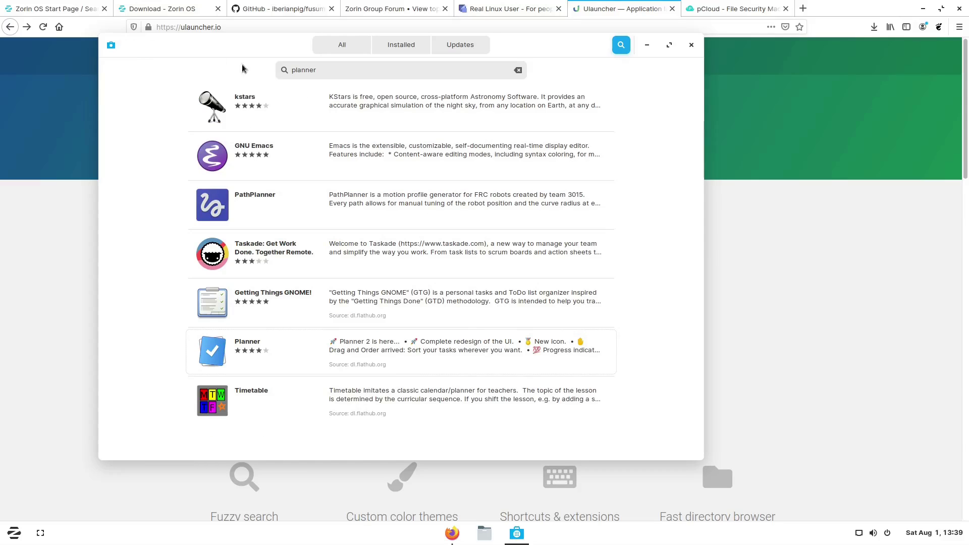
left_click(517, 70)
Launch LibreOffice Writer with a blank document by searching 'libre'
key("super")
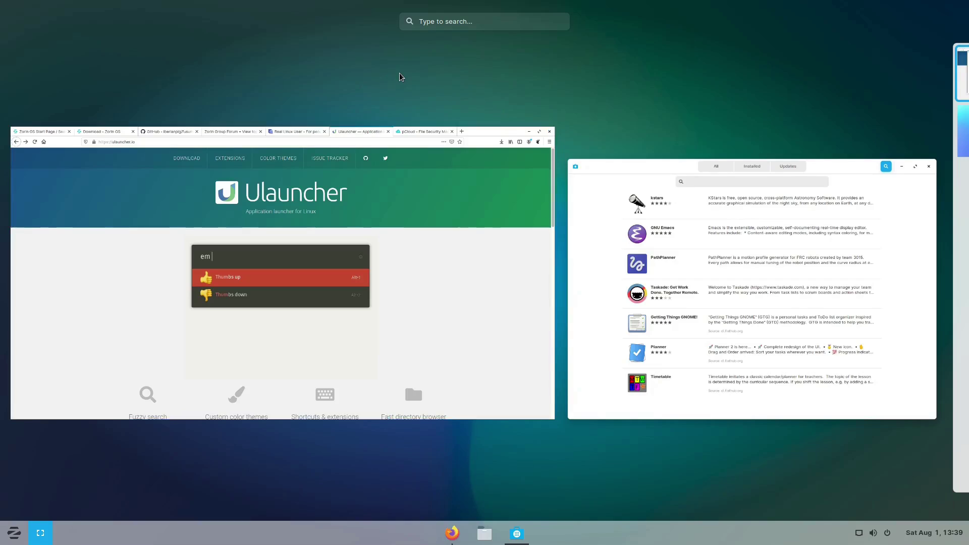
type("libre")
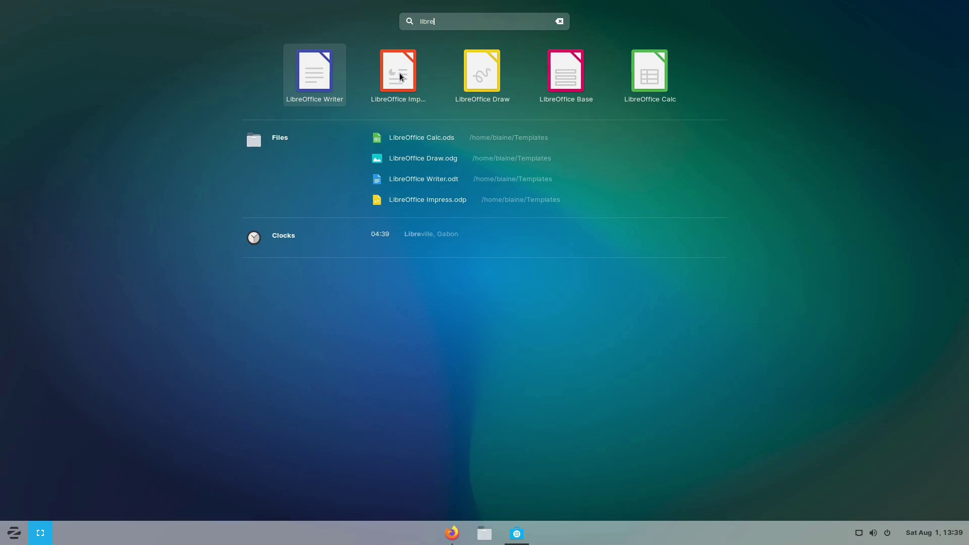
key("Return")
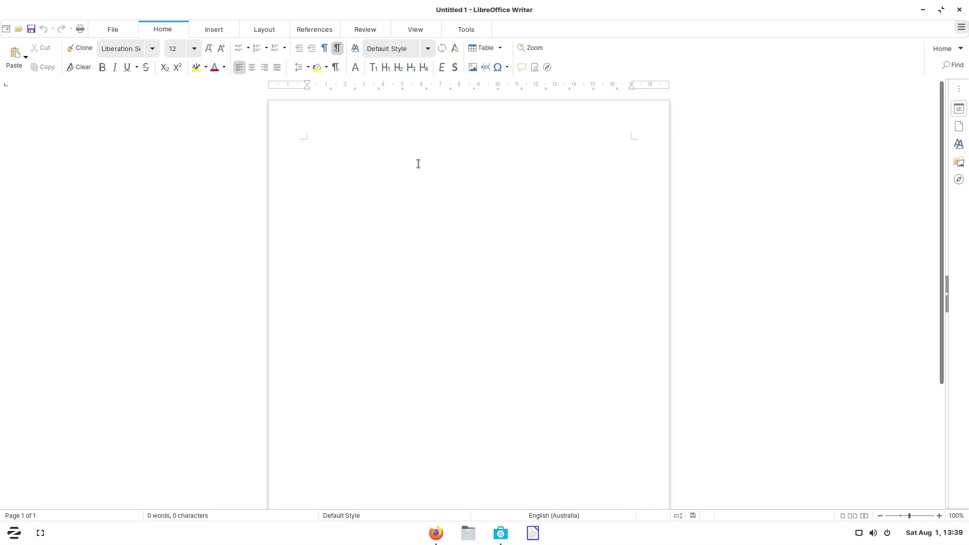
Switch to Insert and back to Home, restore the window from full screen, and close Writer
left_click(213, 30)
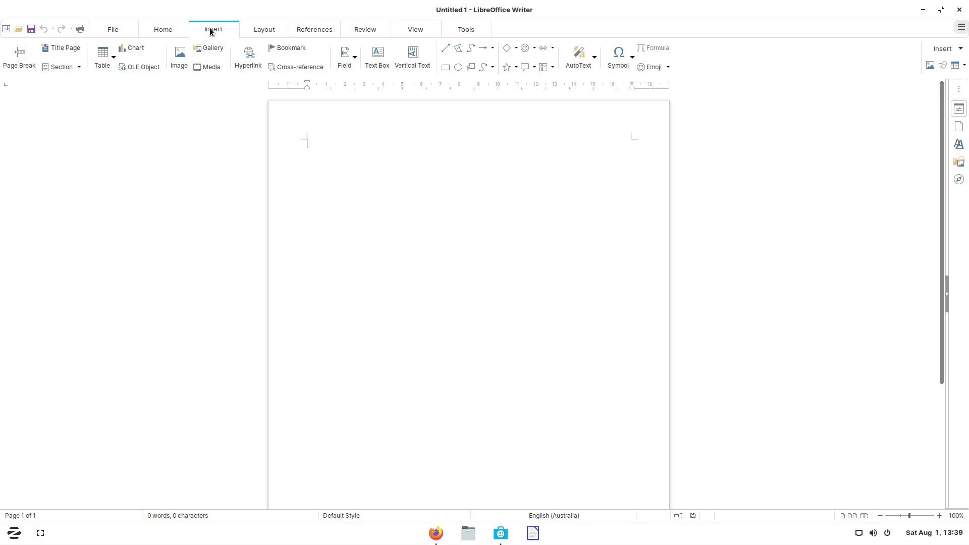
left_click(163, 30)
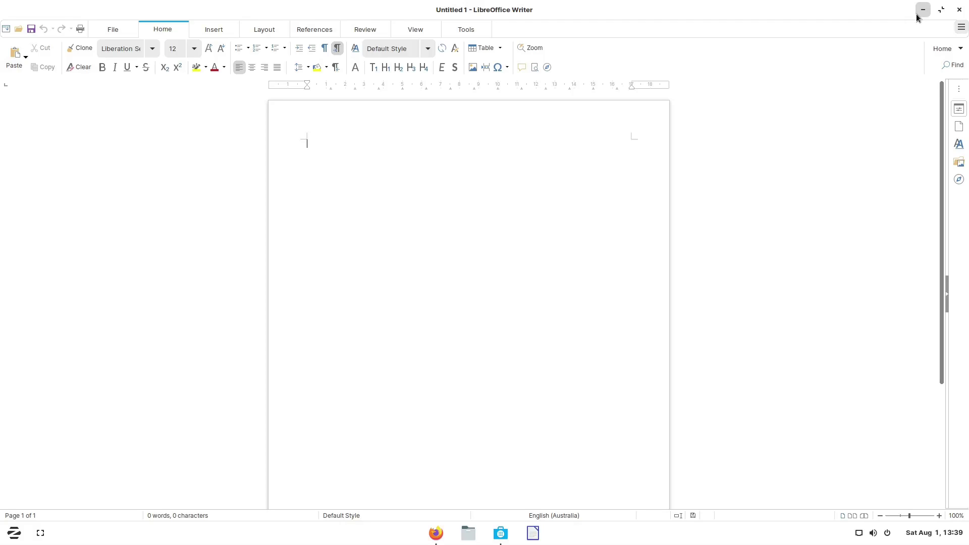
left_click(941, 10)
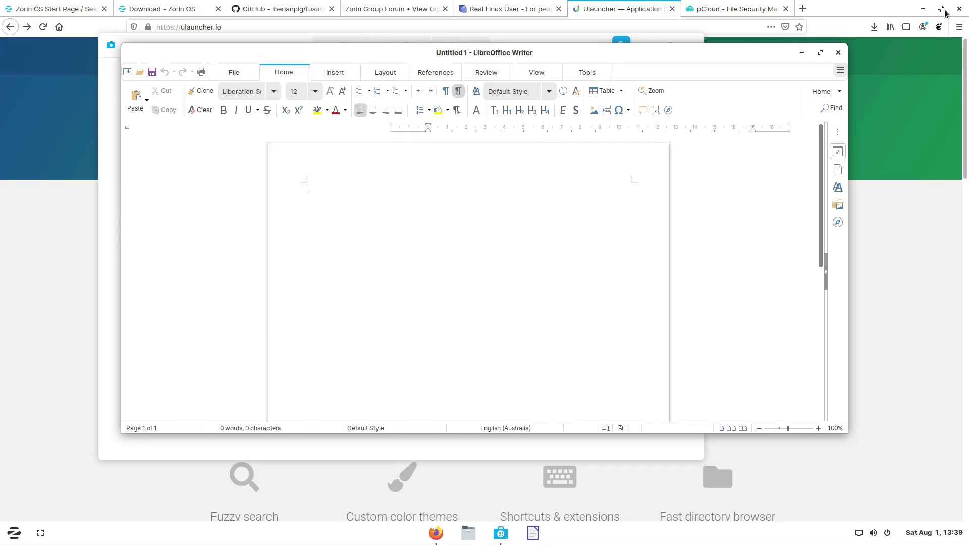
left_click(838, 54)
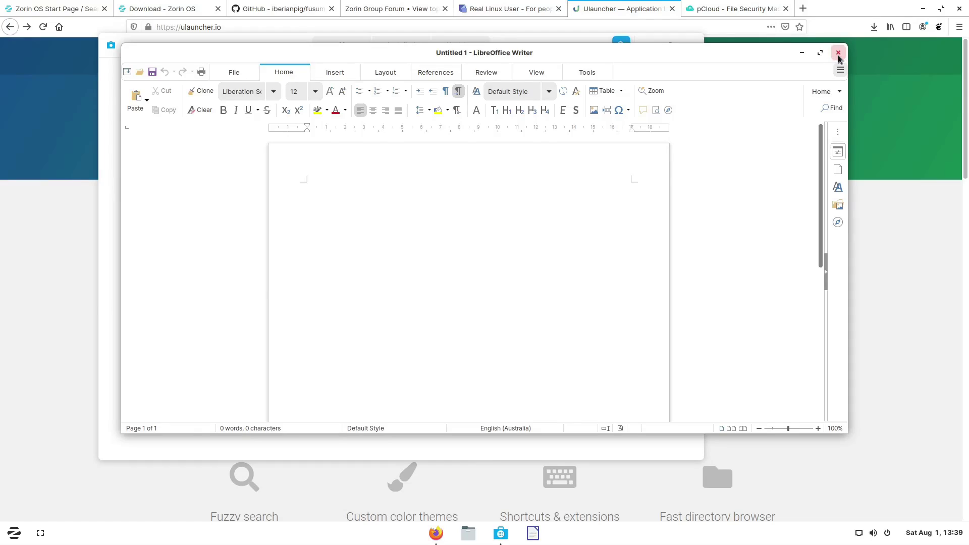
Search the store for 'onlyoffice' and review the Flathub ONLYOFFICE Desktop Editors listing
type("on")
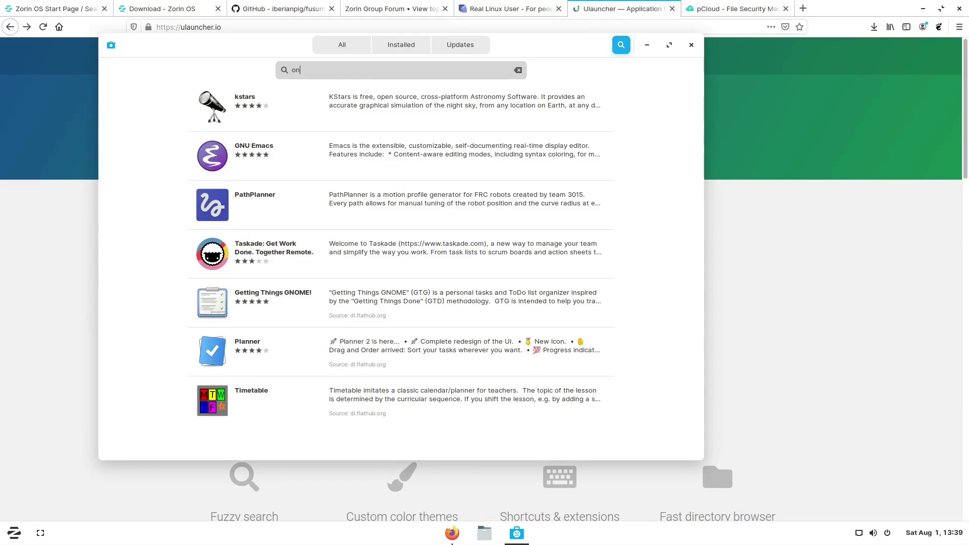
type("lyoffice")
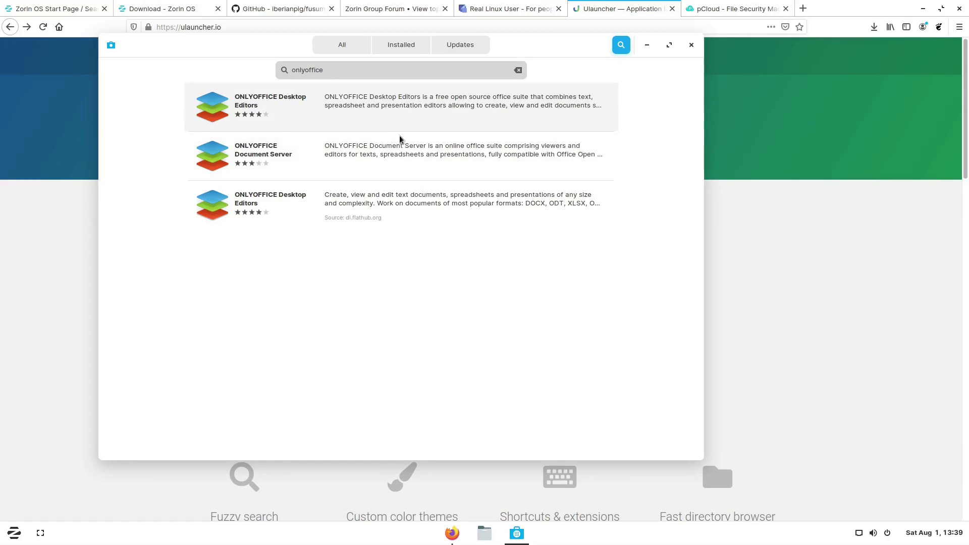
left_click(368, 215)
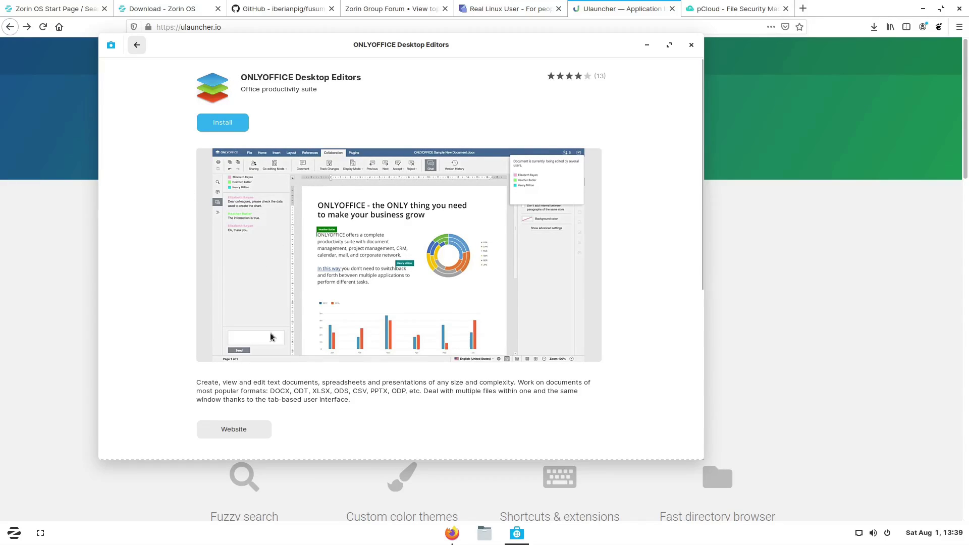
scroll(355, 311, "down", 6)
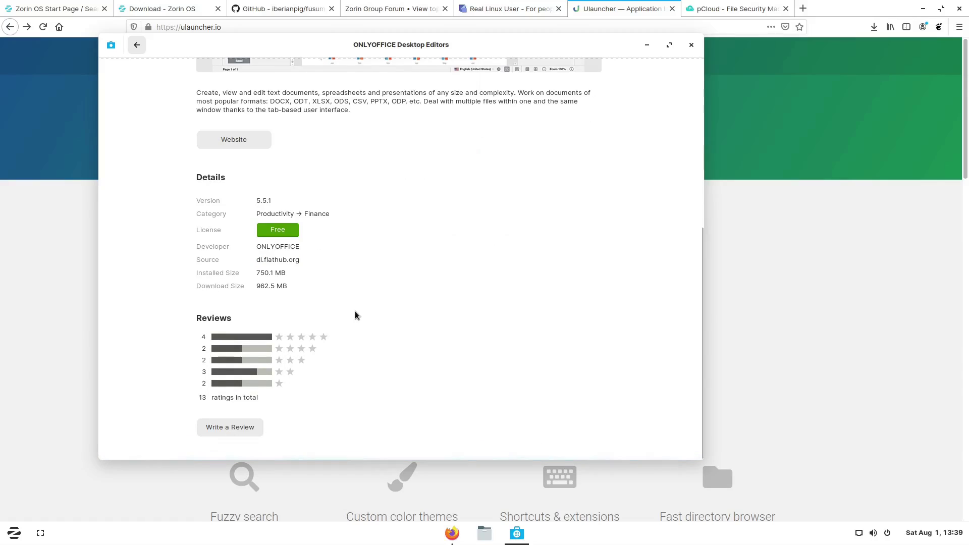
scroll(355, 312, "up", 6)
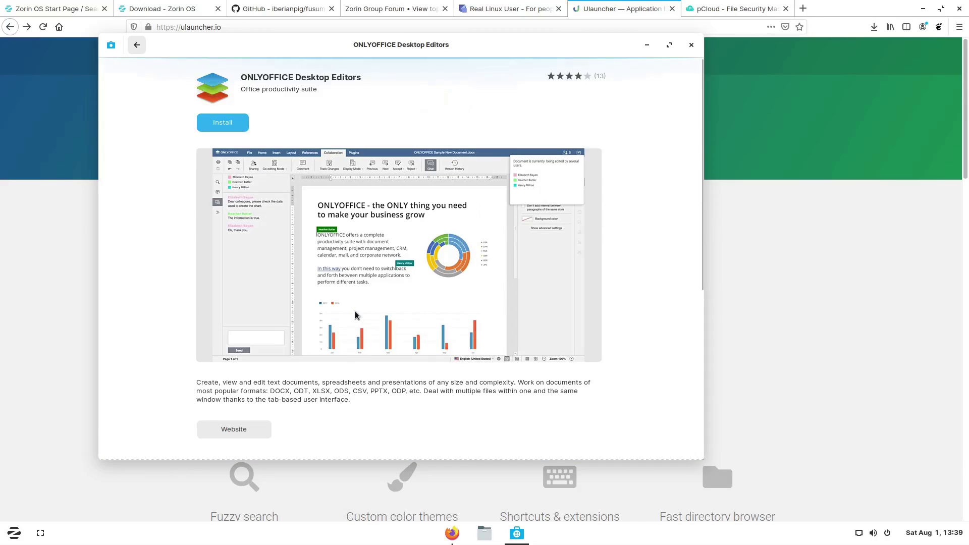
left_click(136, 47)
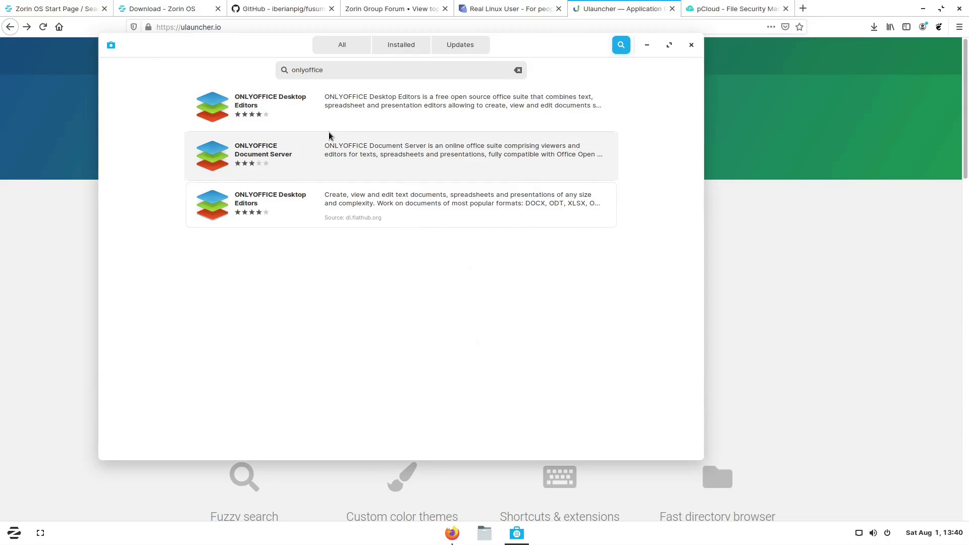
Review the other ONLYOFFICE Desktop Editors listing's details and return to the search results
left_click(345, 105)
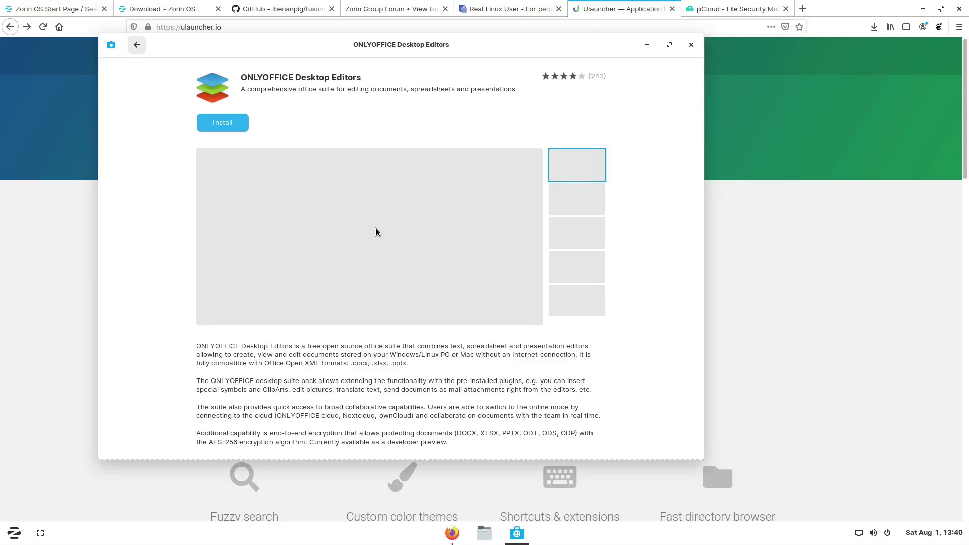
scroll(395, 295, "down", 8)
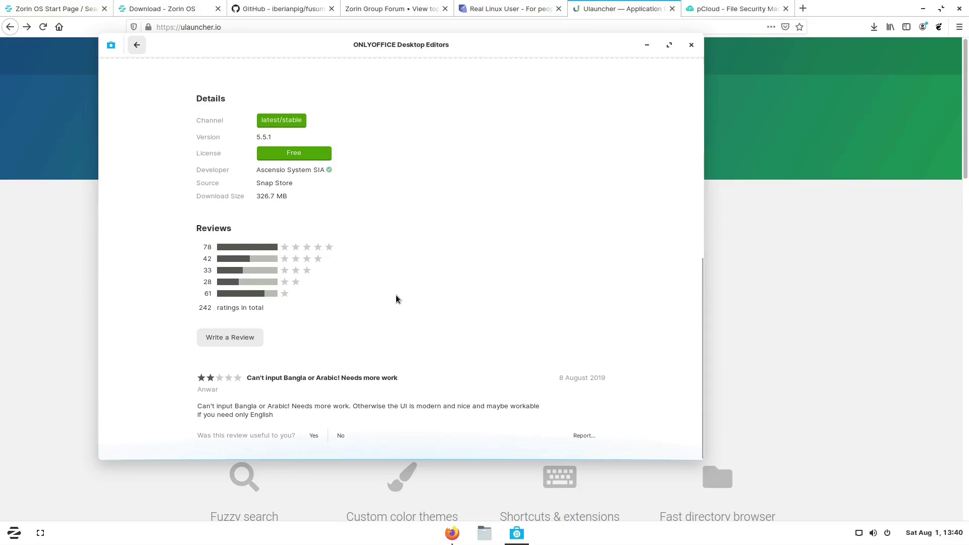
scroll(396, 294, "up", 8)
left_click(138, 45)
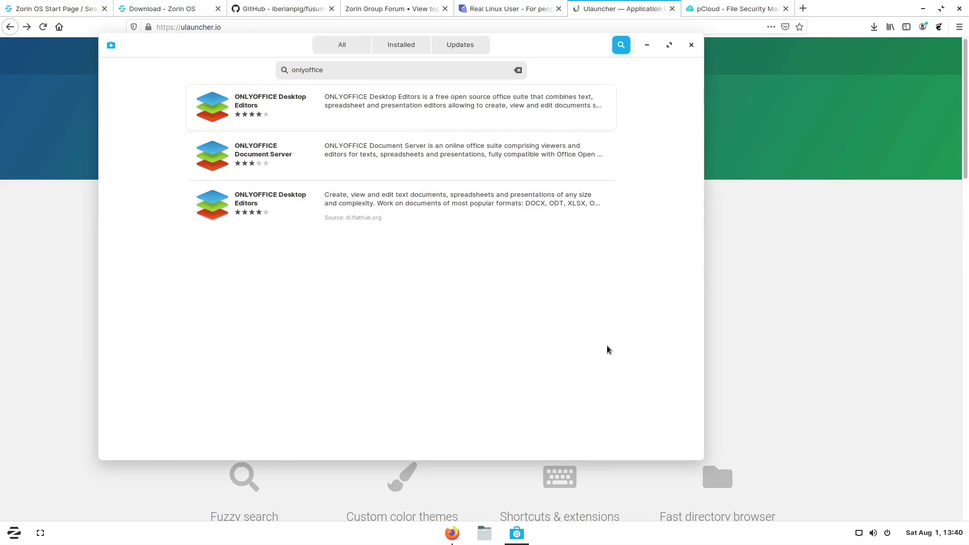
Search the activities overview for 'pho' to find photo apps
type("pho")
key("super")
type("pho")
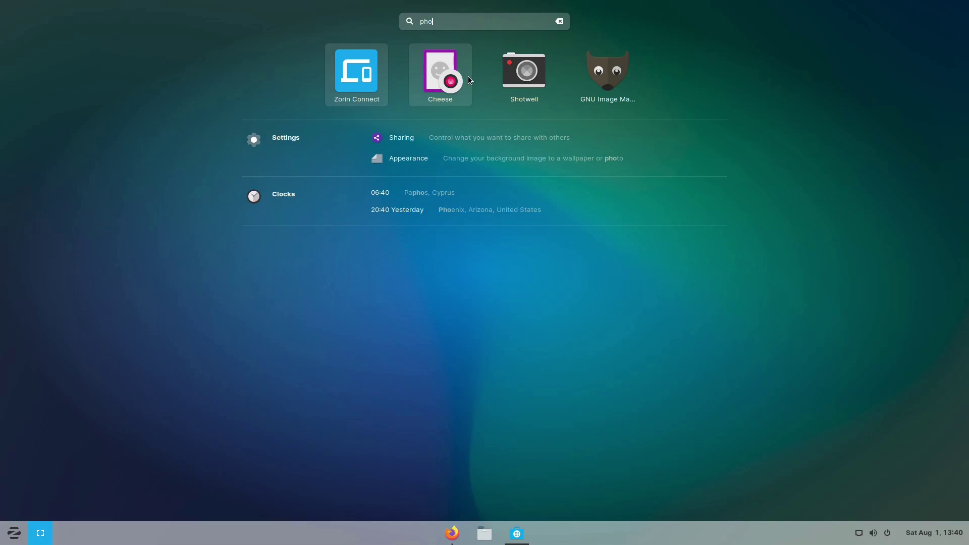
Launch Shotwell, dismiss its welcome message, move the window, then close it
left_click(519, 80)
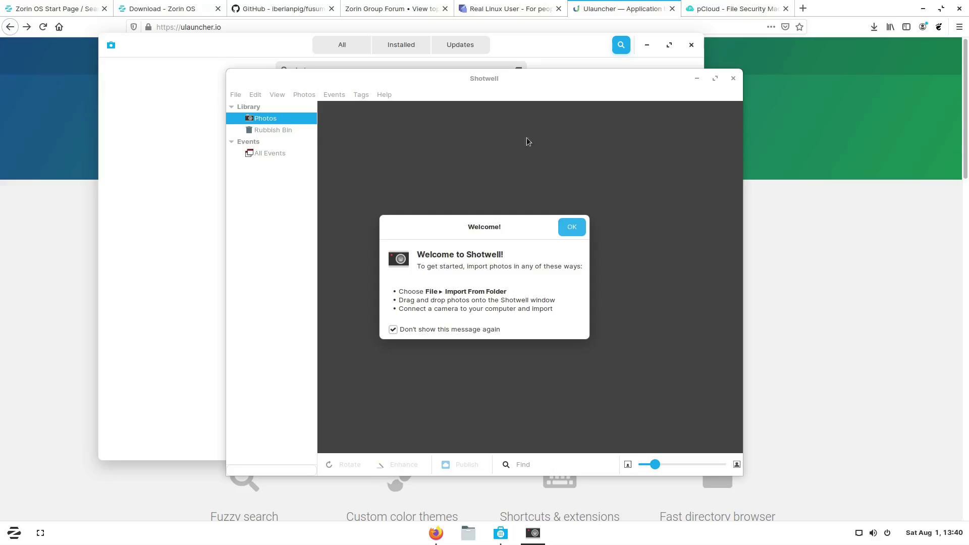
left_click(571, 227)
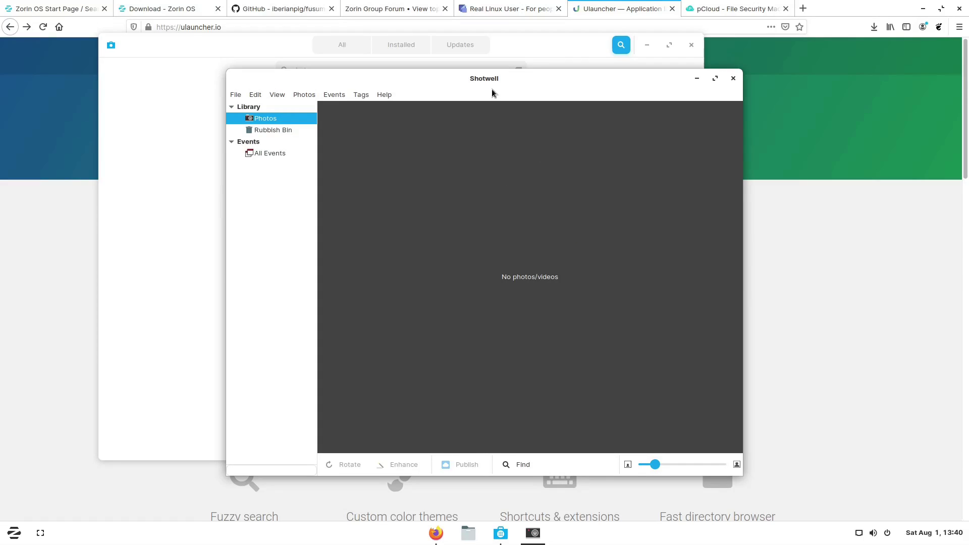
left_click_drag(469, 76, 283, 77)
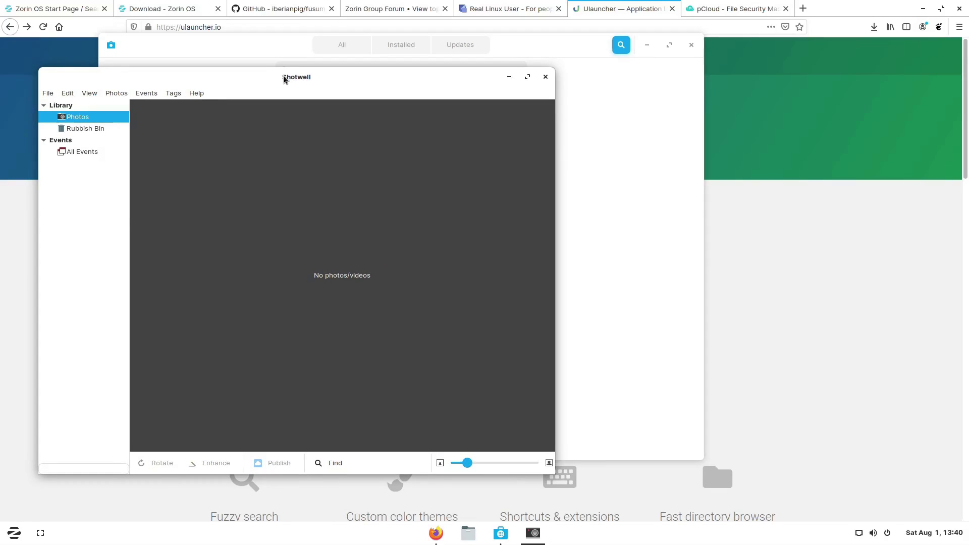
left_click(538, 78)
Search the store for 'digikam', then delete the search text
left_click(517, 70)
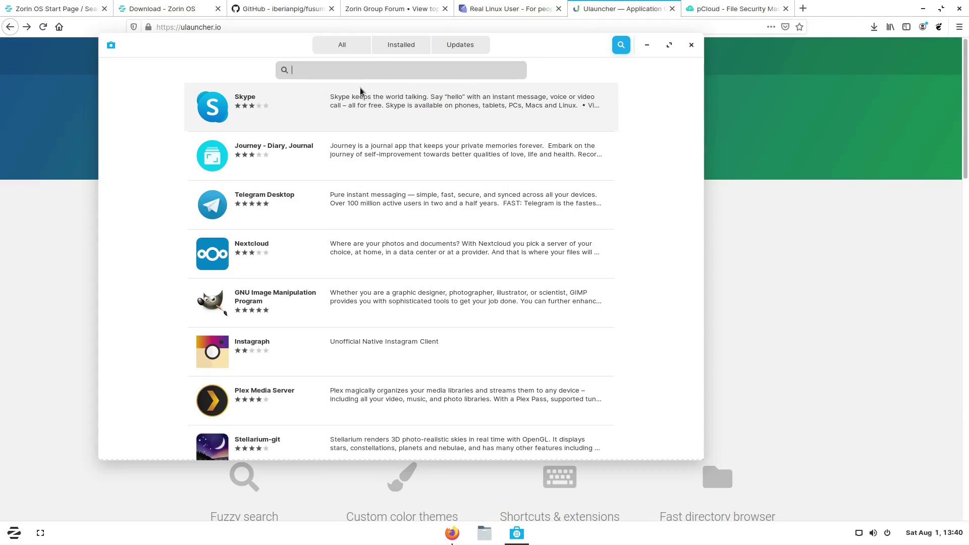
type("digikam")
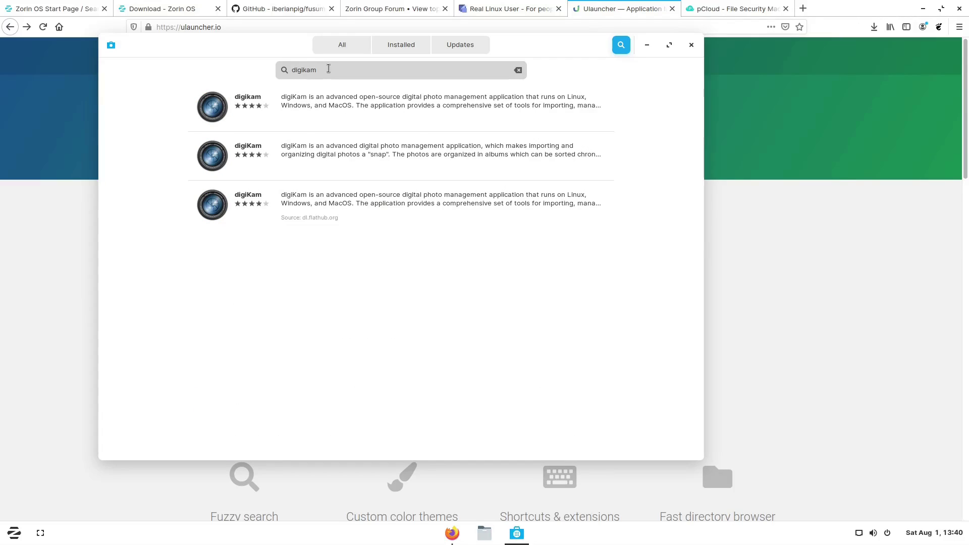
left_click_drag(328, 69, 246, 58)
key("BackSpace")
key("super")
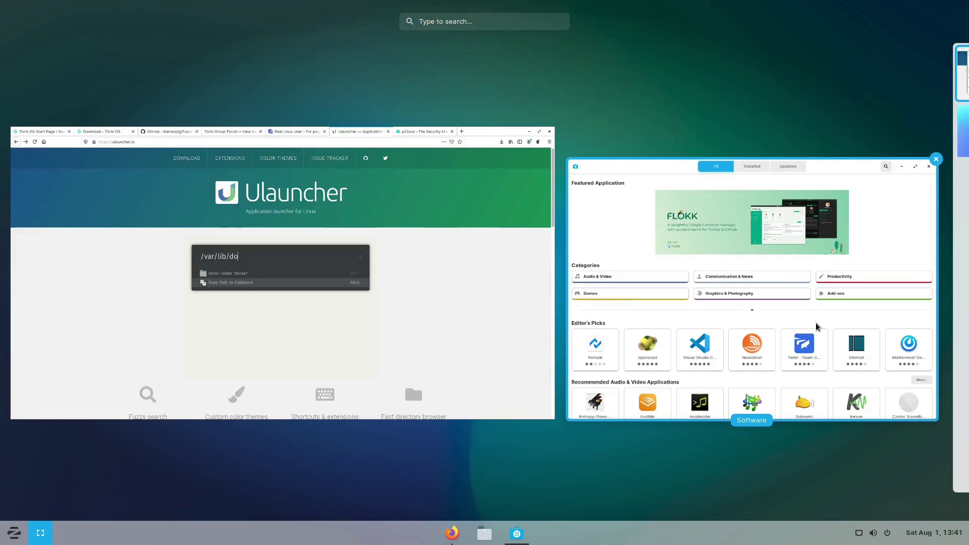
Launch Evolution via an 'evolu' search, skip its setup wizard, move the window, return to Software
key("super")
key("super")
type("evo")
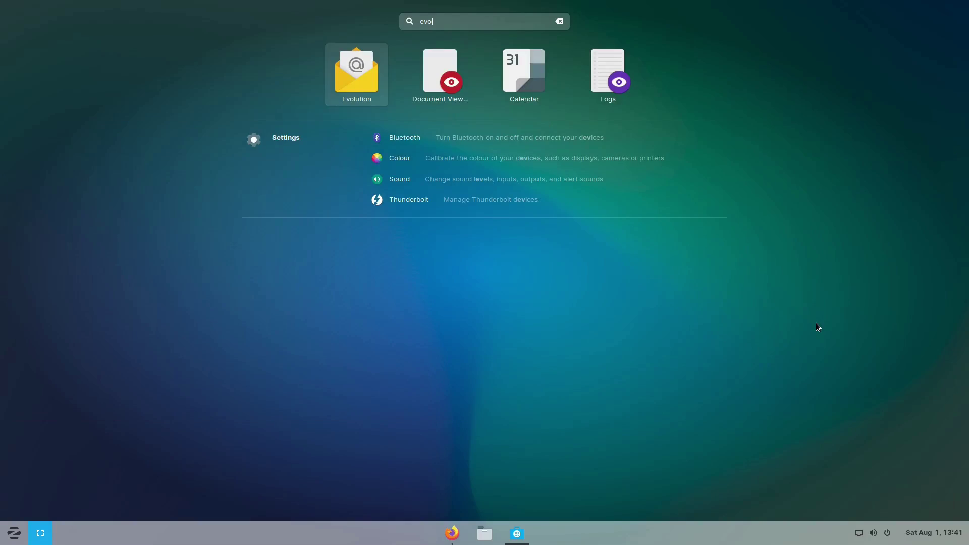
type("lu")
key("Return")
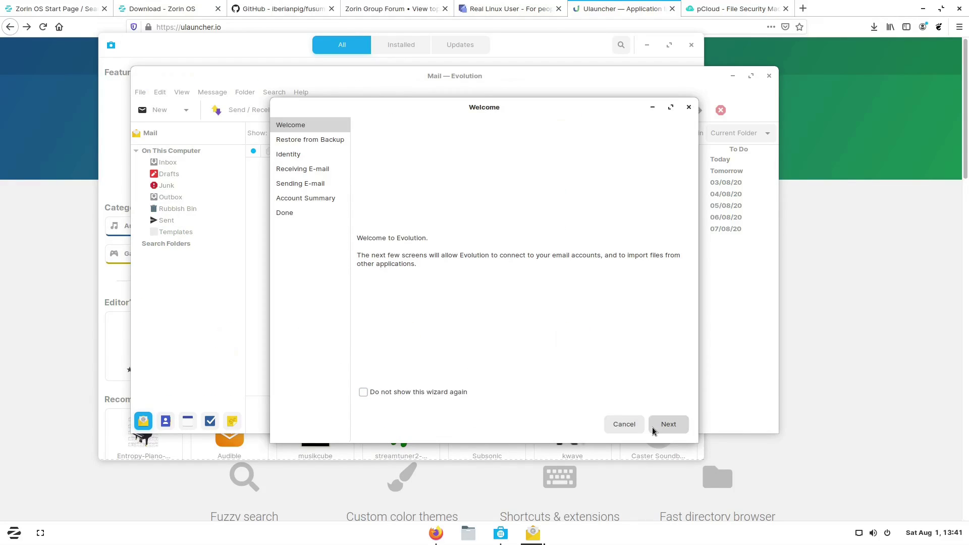
left_click(624, 424)
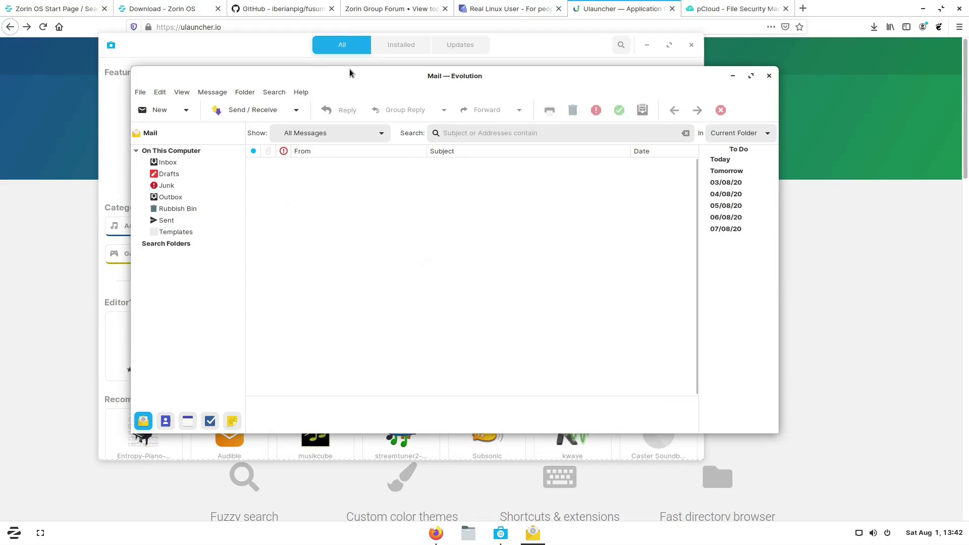
left_click_drag(349, 72, 273, 51)
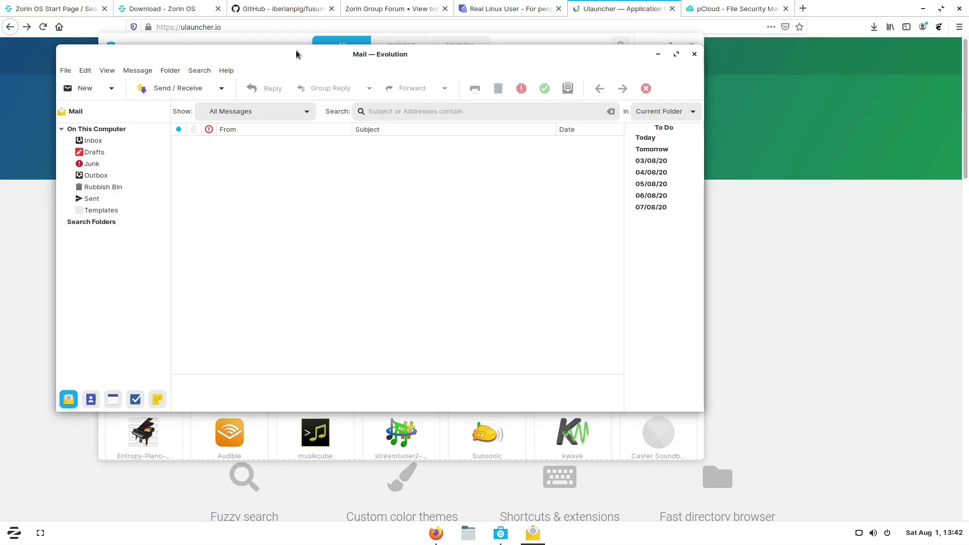
left_click_drag(295, 50, 276, 51)
left_click(511, 541)
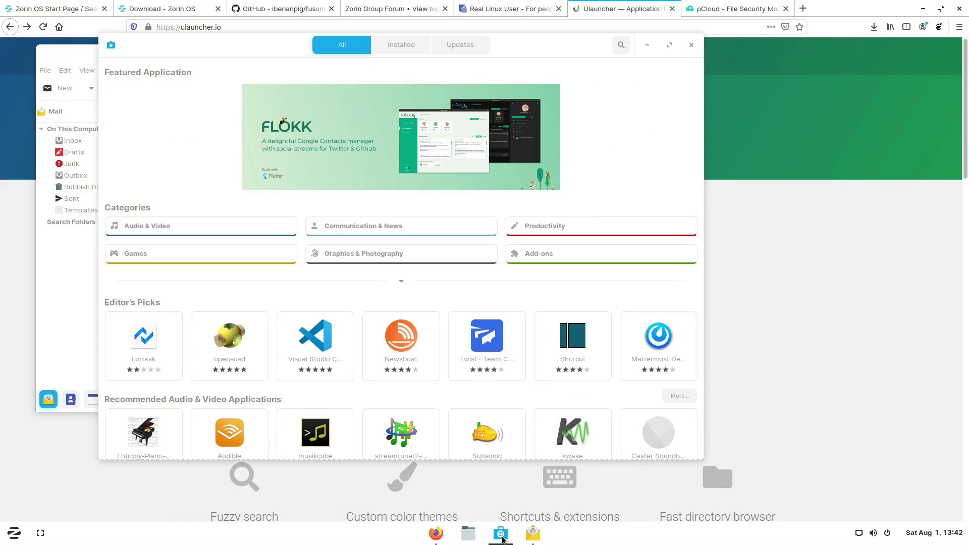
Search the store for 'geary', view the Flathub Geary listing, then close the store
left_click(620, 45)
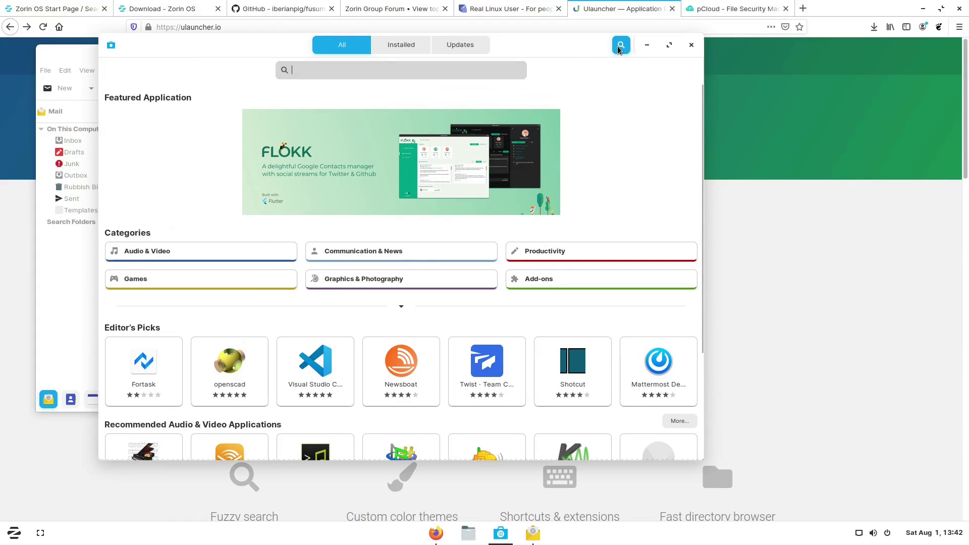
type("geary")
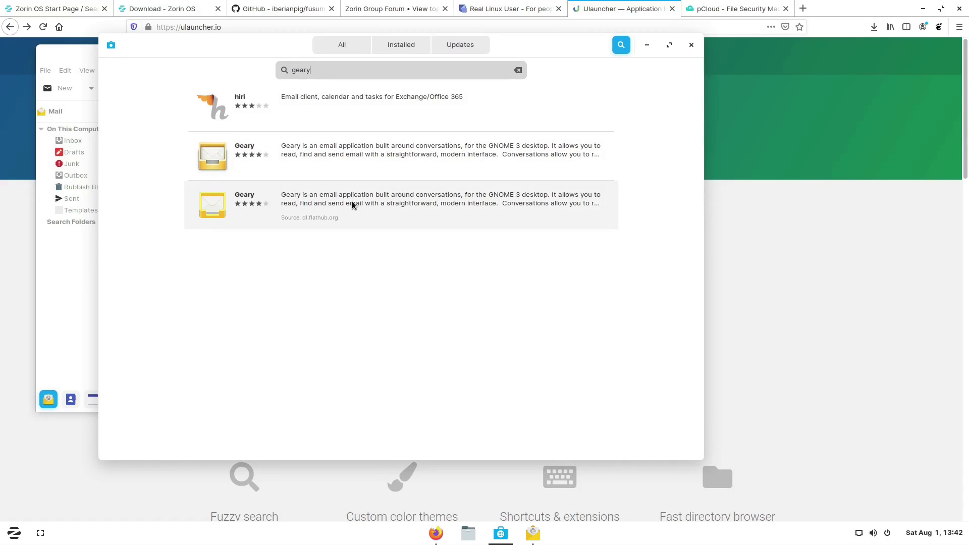
left_click(352, 202)
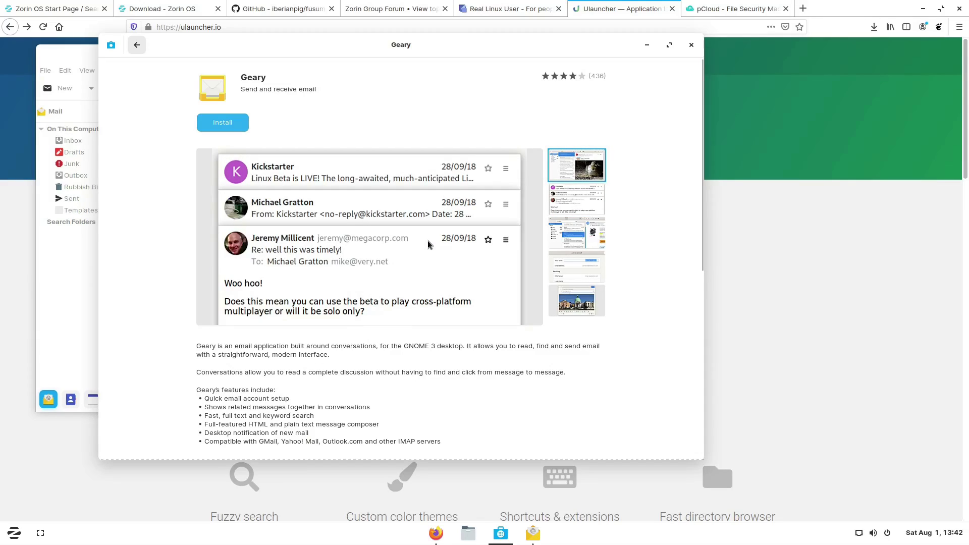
left_click(691, 46)
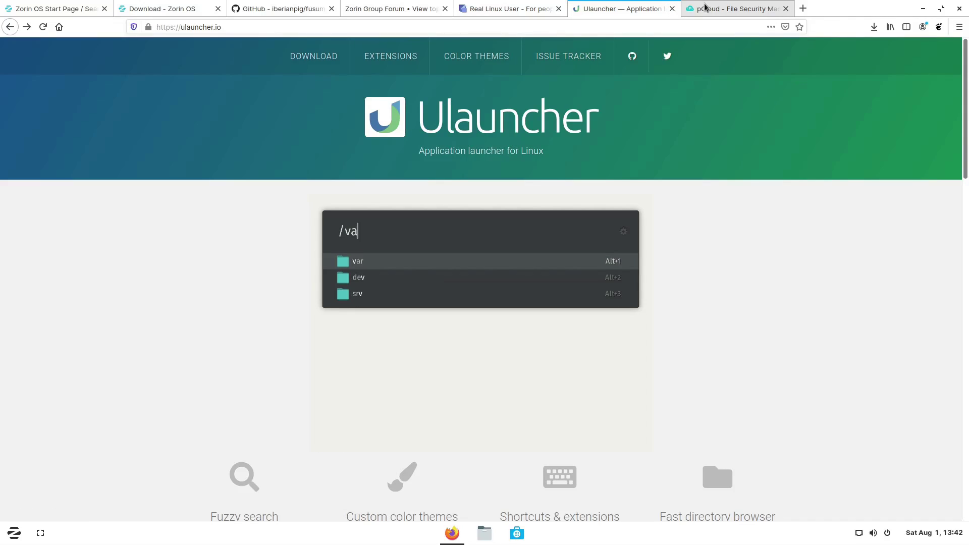
In a new tab, Google 'onedrive ubuntu' and open the It's FOSS OneDrive article
left_click(803, 8)
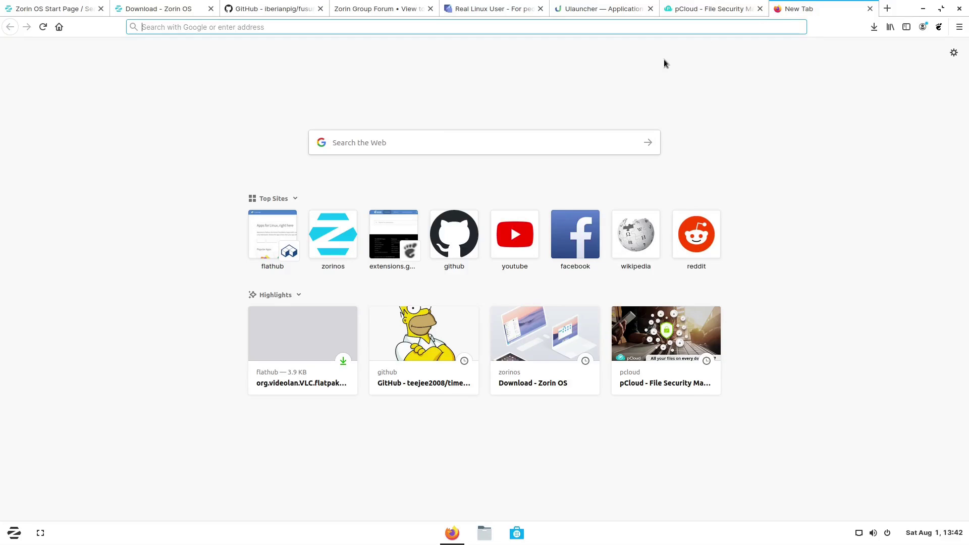
type("onedrive")
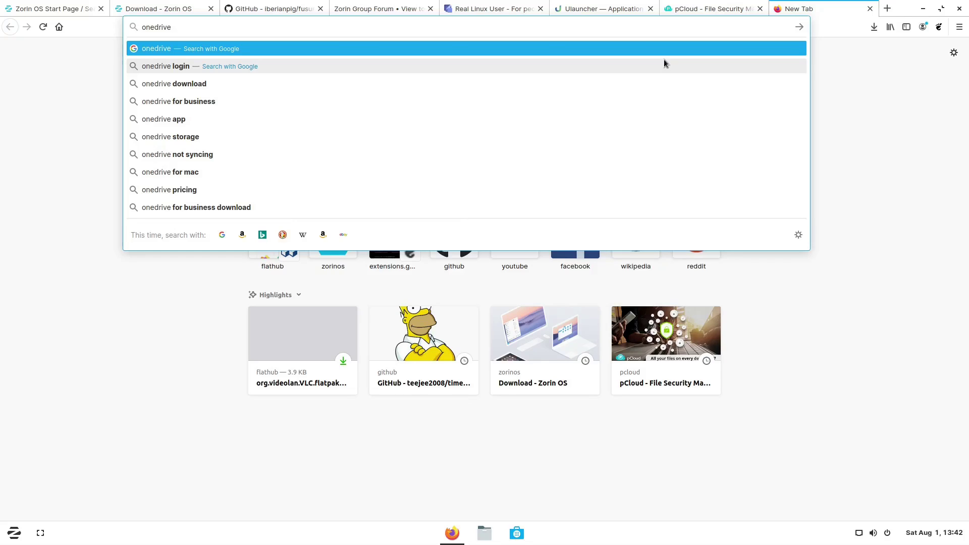
type("ubuntu")
key("Return")
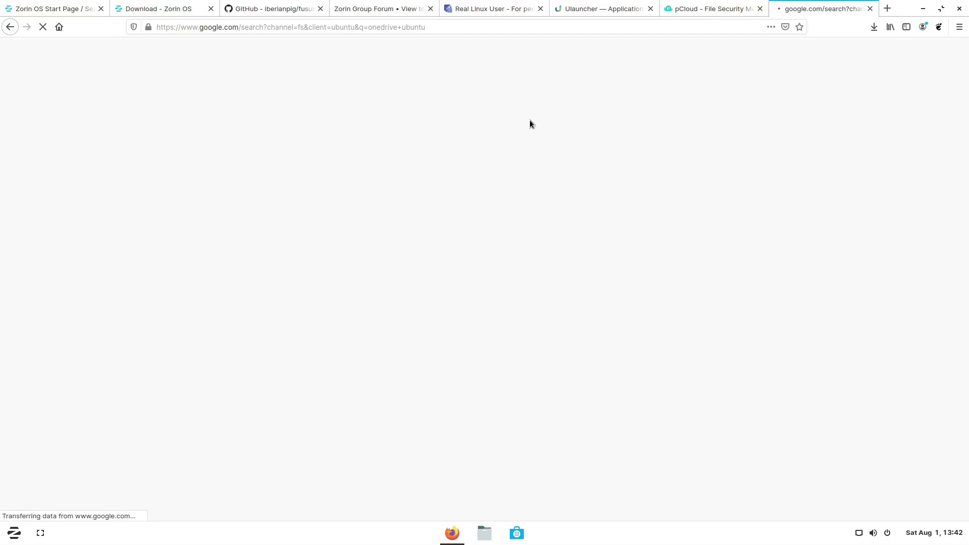
left_click(235, 144)
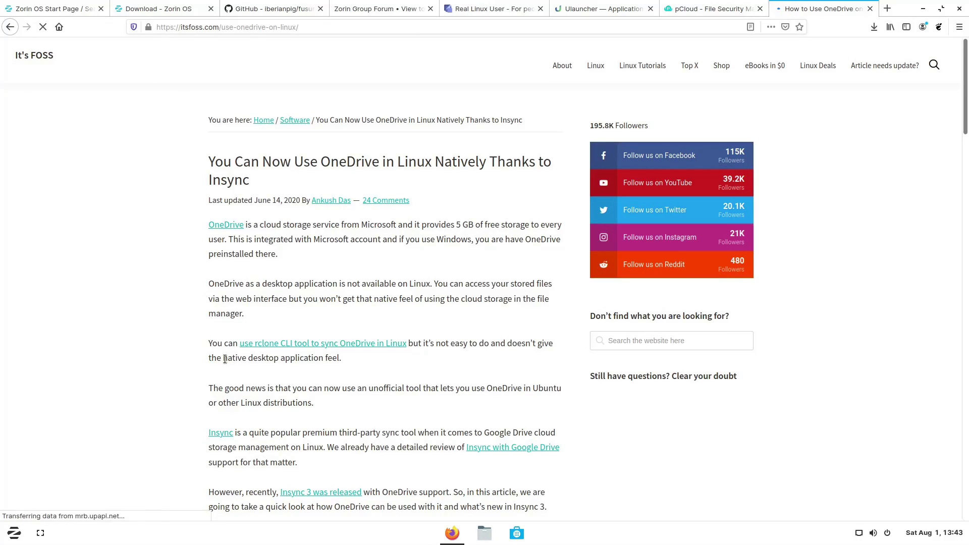
Read through the It's FOSS article and follow its link to Insync's official download page
scroll(225, 359, "down", 3)
scroll(225, 358, "down", 4)
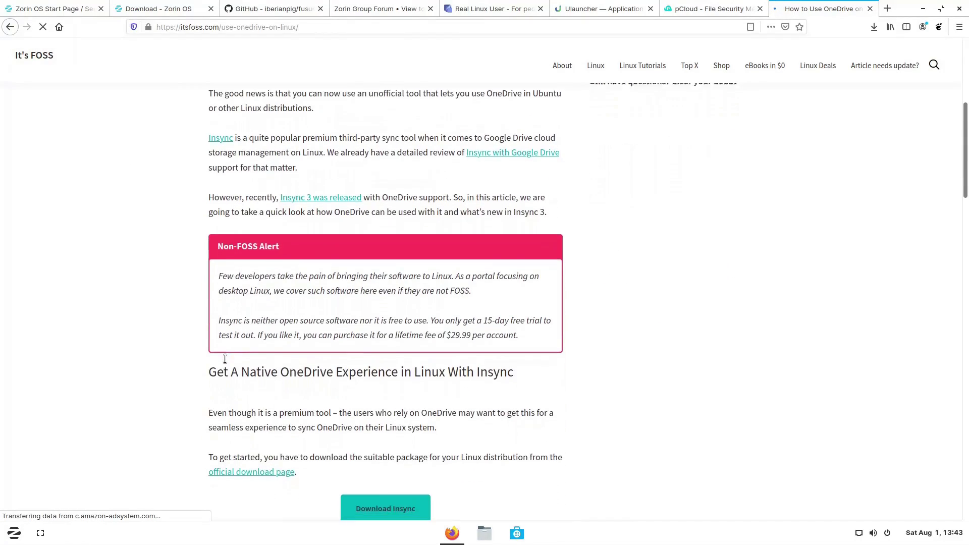
scroll(225, 359, "up", 5)
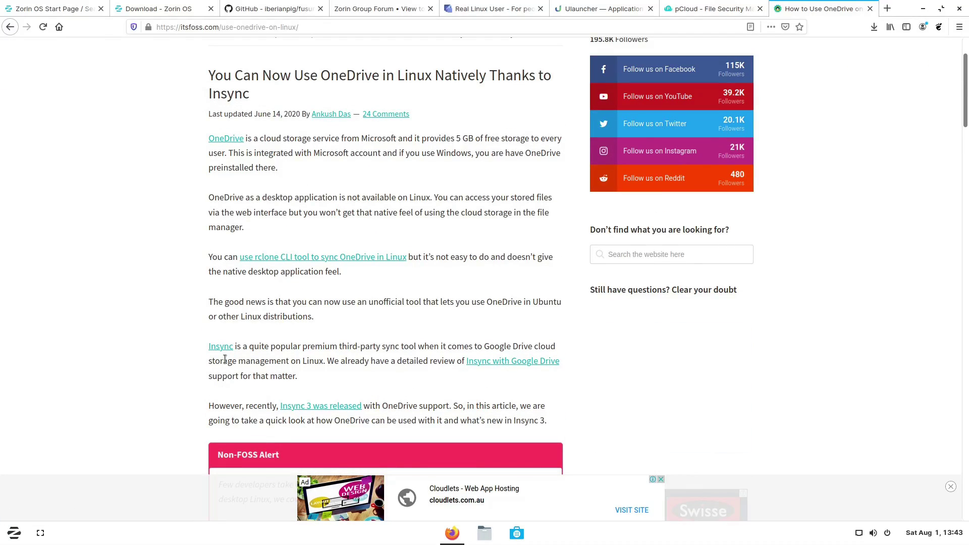
scroll(225, 359, "up", 1)
scroll(225, 359, "down", 7)
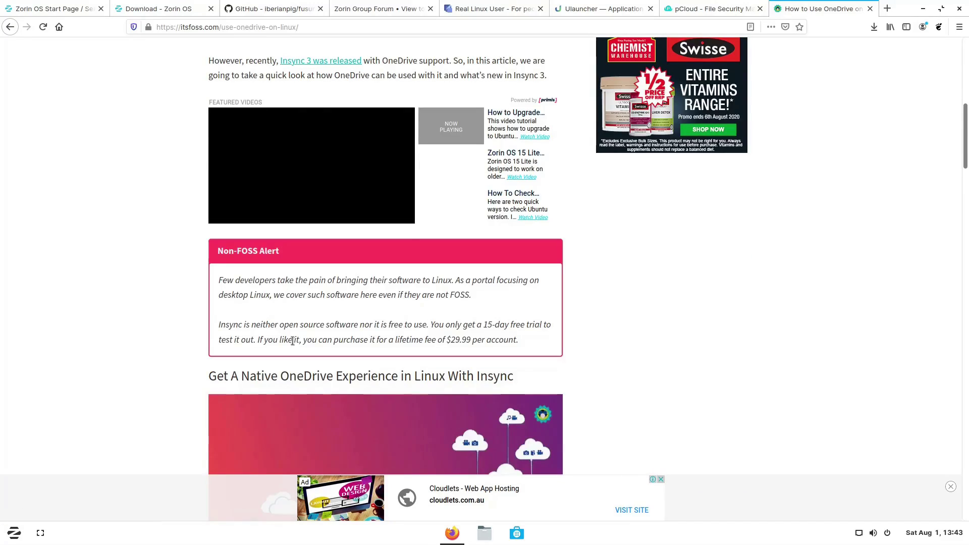
scroll(292, 340, "down", 5)
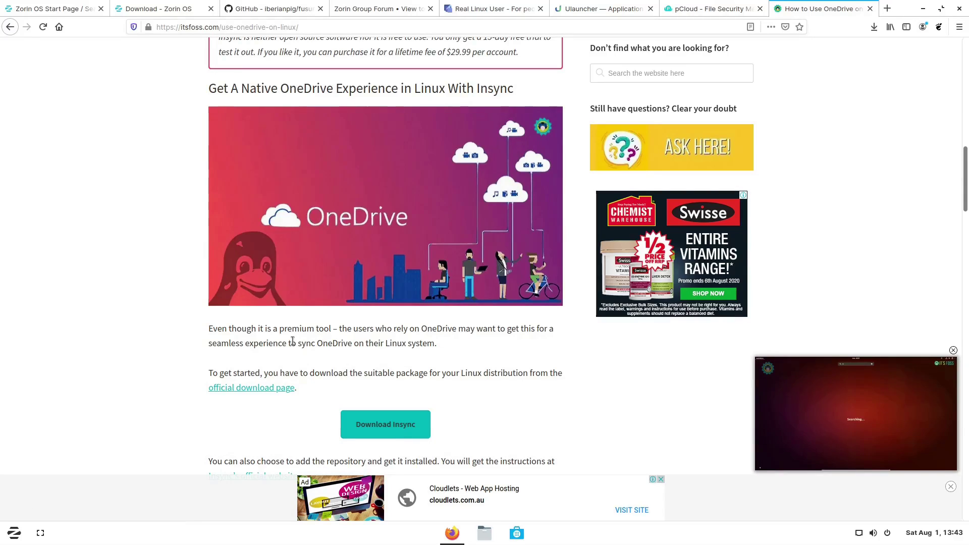
scroll(292, 342, "down", 2)
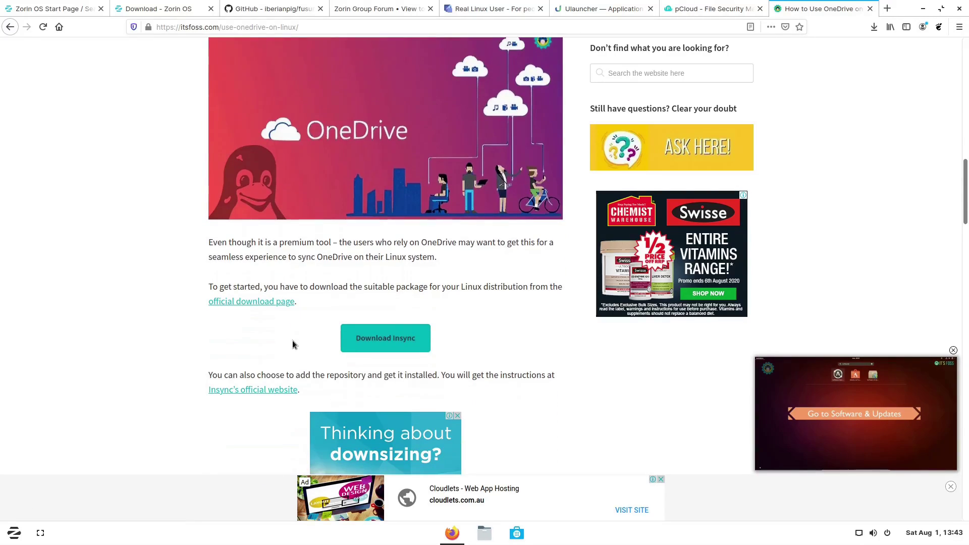
left_click(268, 303)
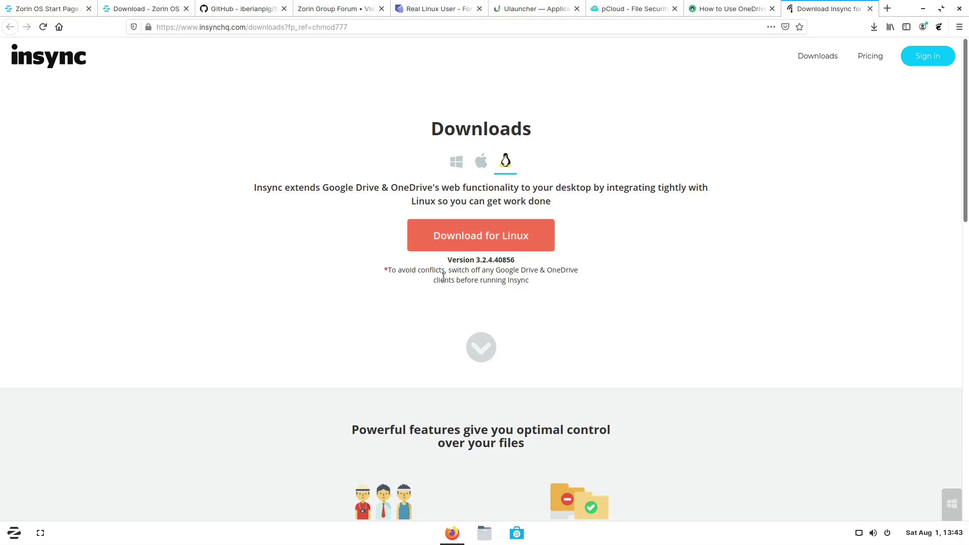
View Insync's pricing plans, go back to its Linux downloads, then switch to the pCloud tab
scroll(621, 325, "down", 2)
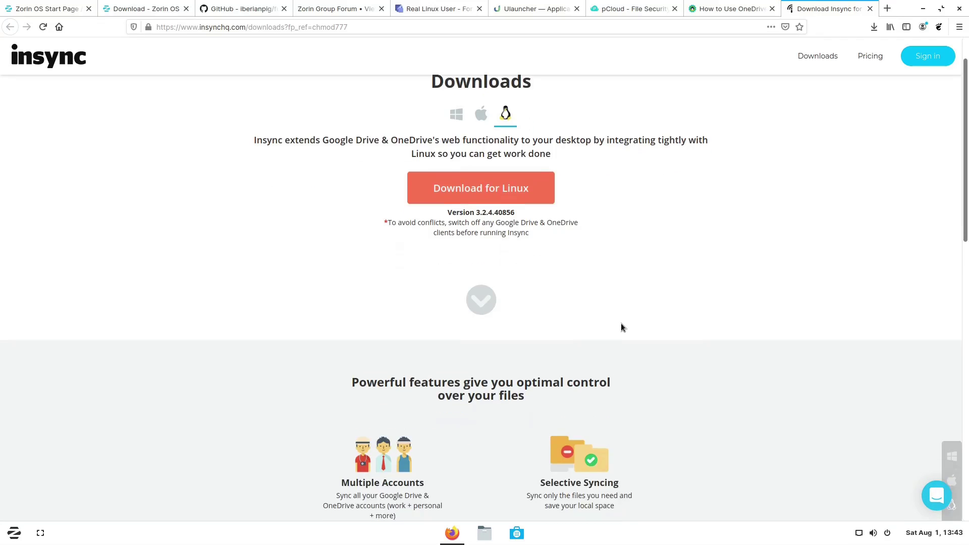
scroll(621, 326, "up", 2)
left_click(865, 62)
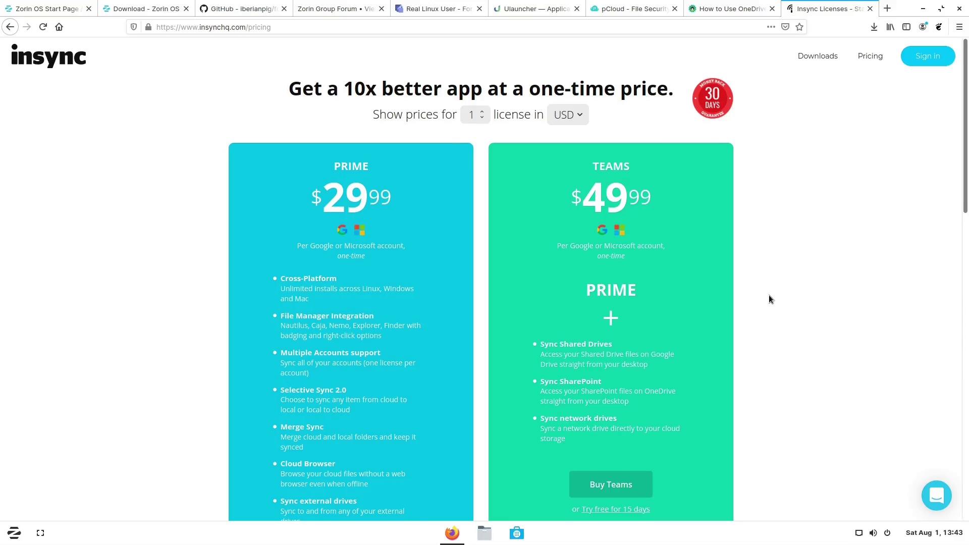
scroll(768, 295, "down", 6)
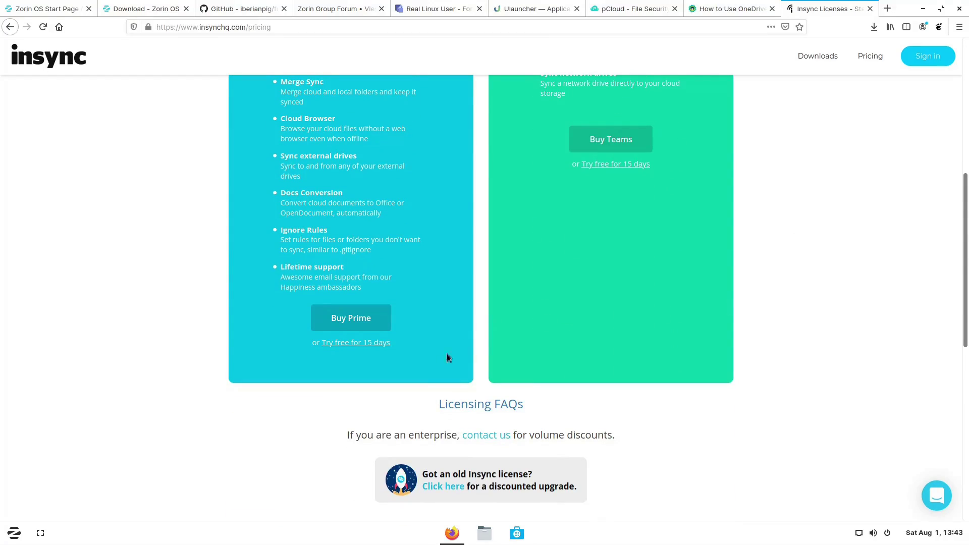
scroll(425, 376, "up", 6)
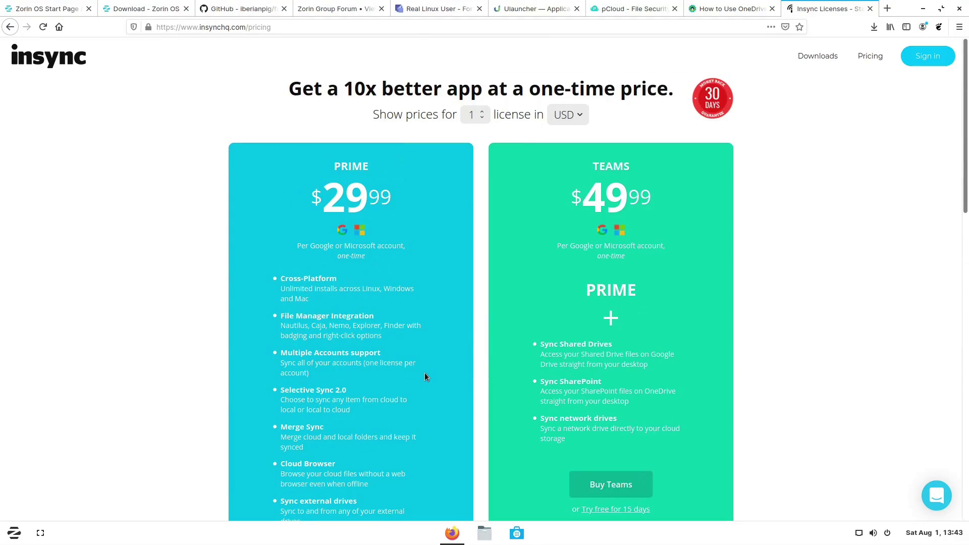
left_click(10, 27)
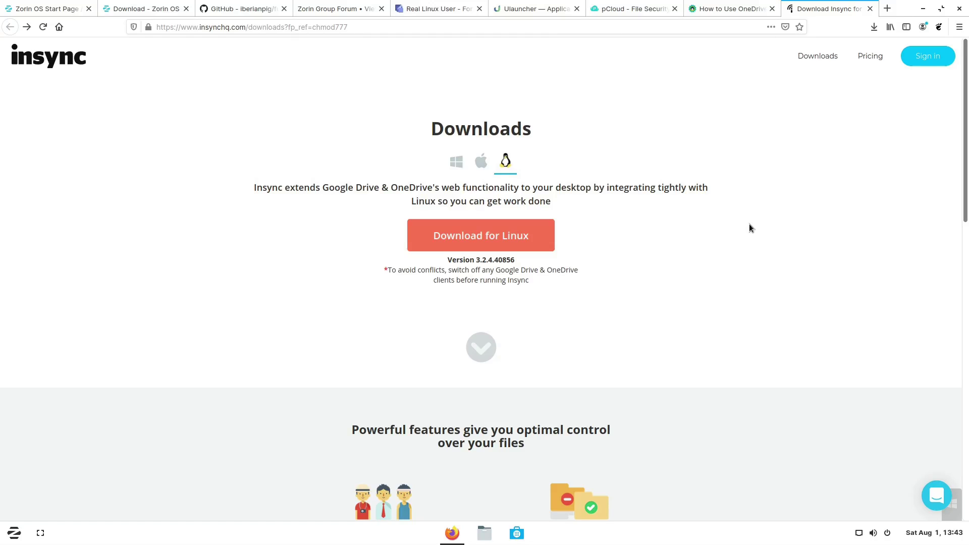
left_click(633, 9)
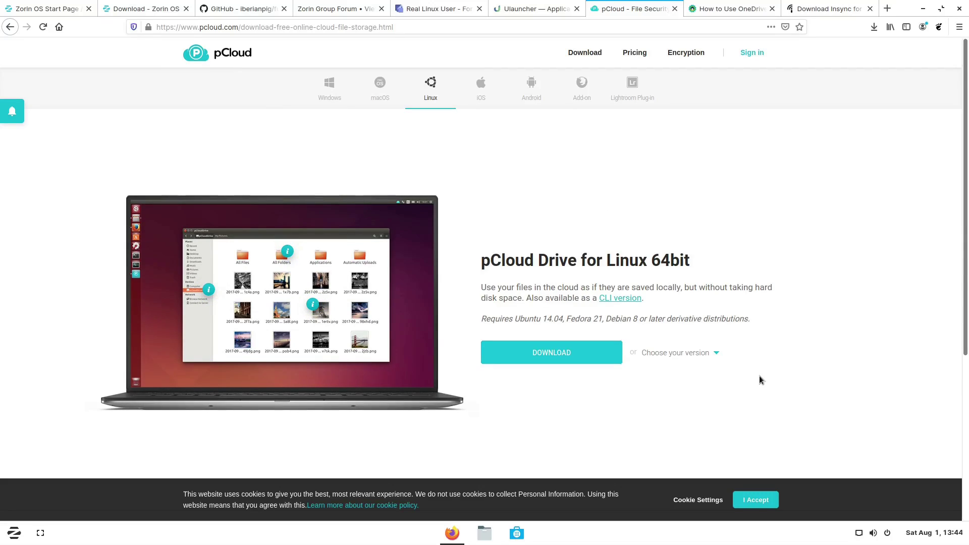
Briefly show and hide the Software store, close the Download Insync tab, switch to Real Linux User
scroll(791, 328, "down", 10)
scroll(792, 328, "up", 10)
left_click(511, 535)
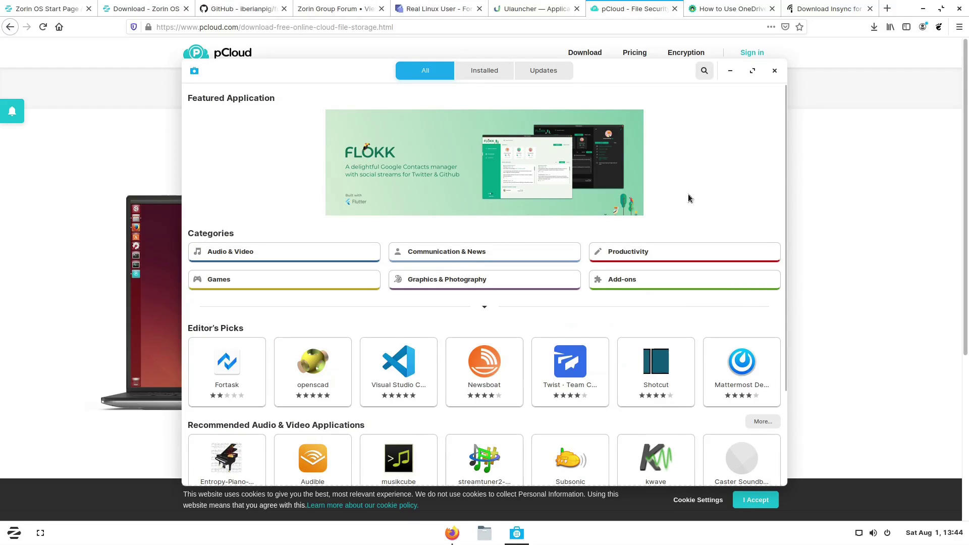
left_click(730, 71)
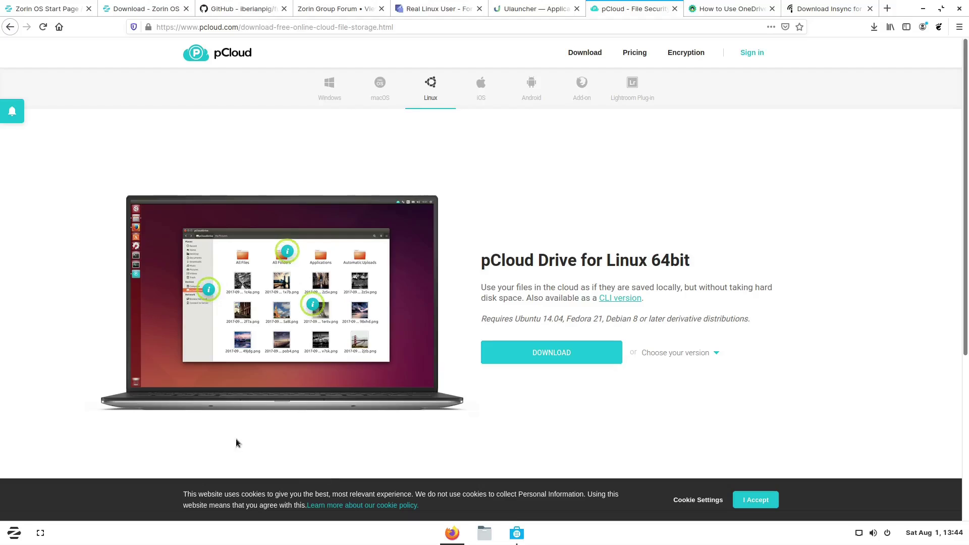
left_click(828, 4)
key("ctrl+w")
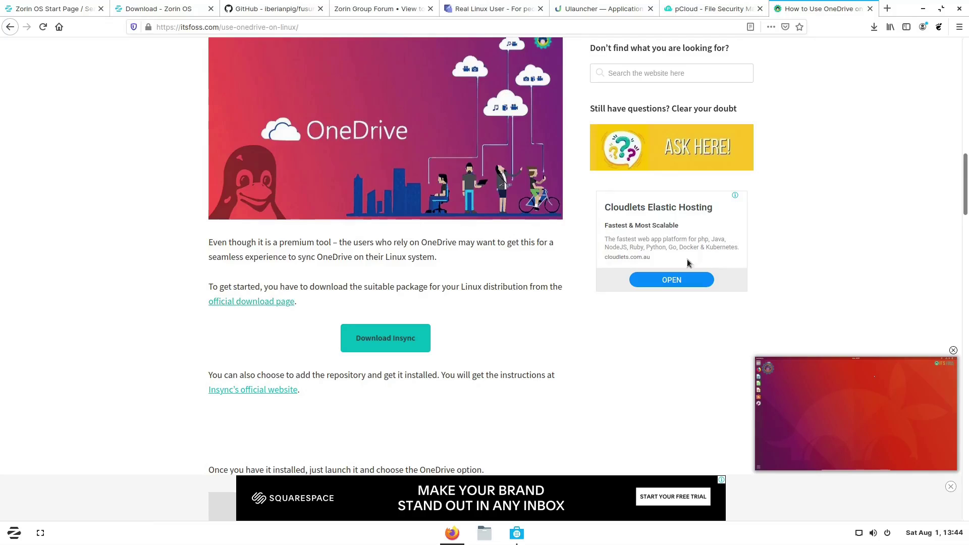
left_click(497, 8)
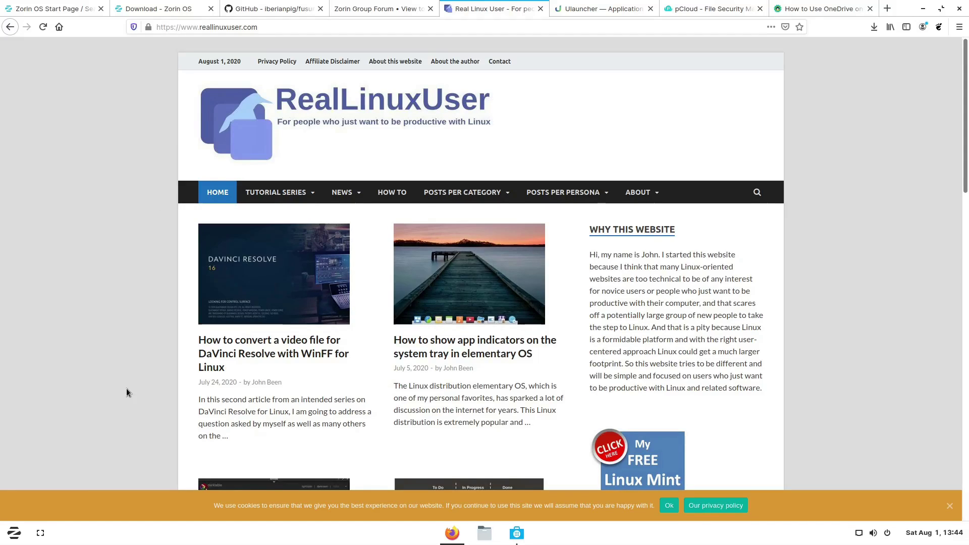
Browse the Real Linux User site's navigation menus
scroll(127, 392, "down", 6)
scroll(126, 392, "up", 6)
mouse_move(372, 183)
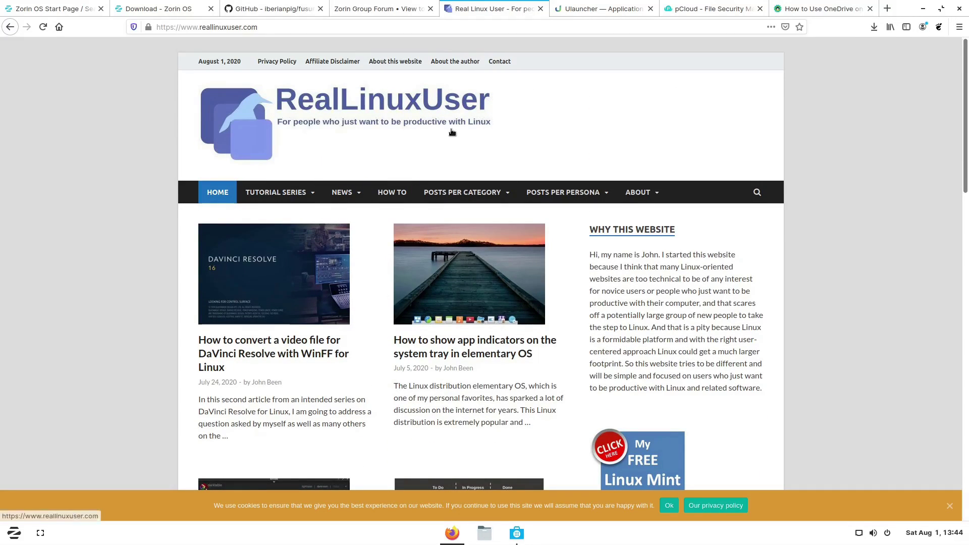
mouse_move(462, 192)
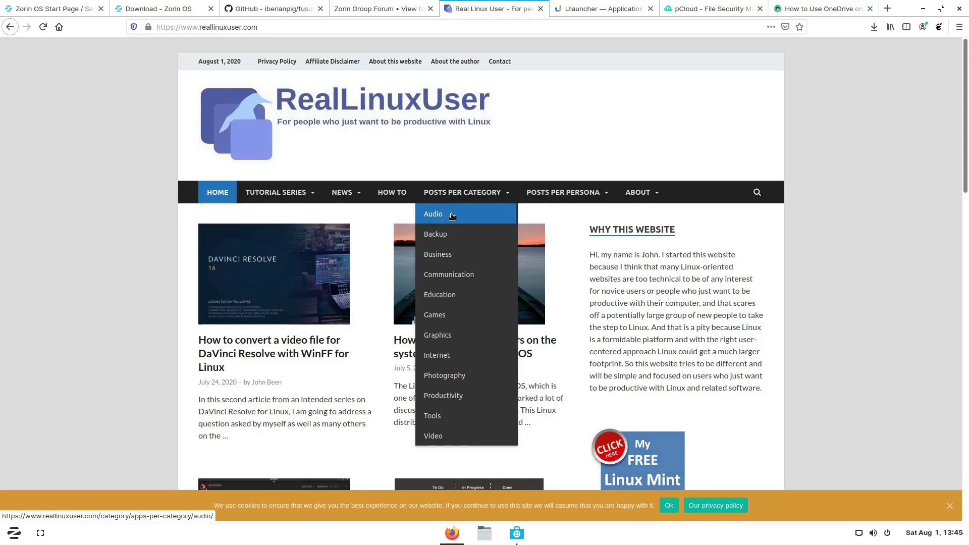
mouse_move(554, 188)
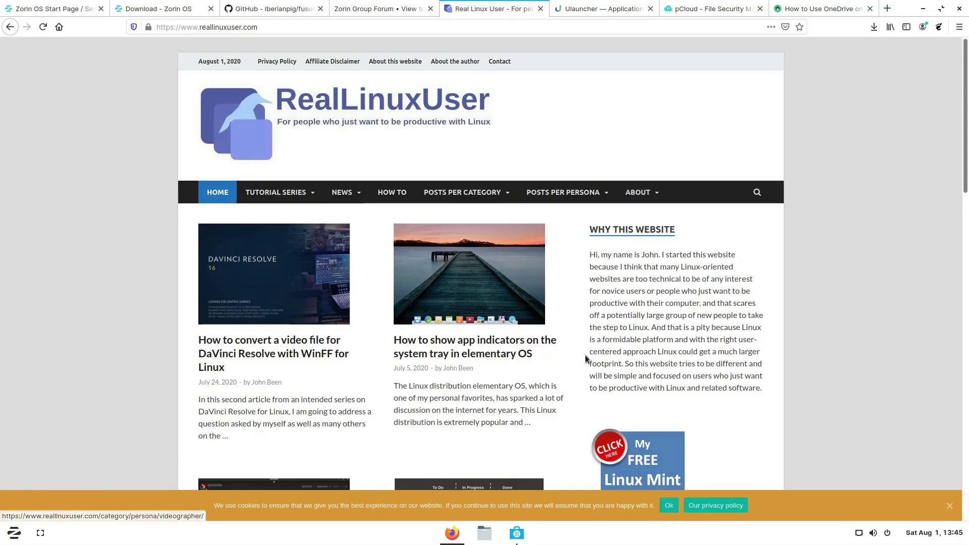
mouse_move(298, 195)
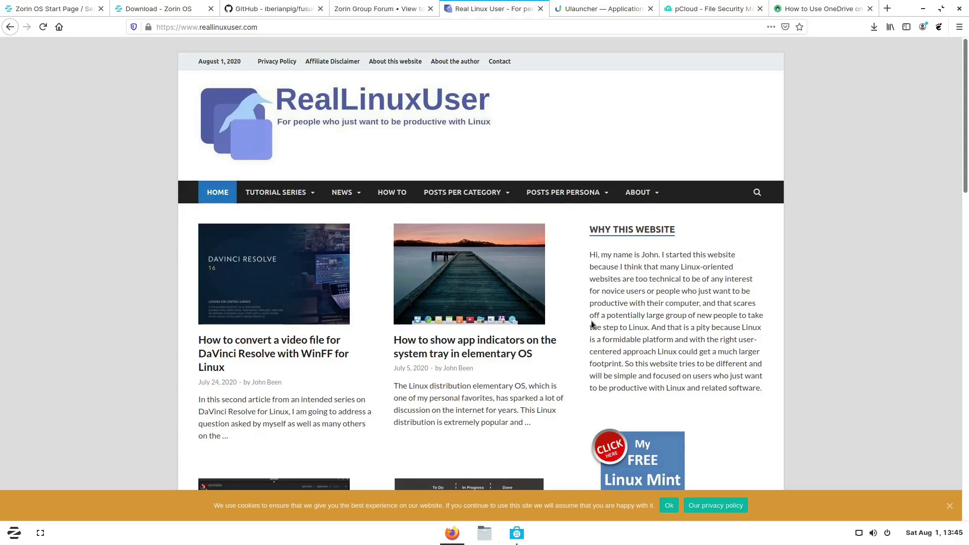
Scroll through the Real Linux User posts, then quit Firefox, closing all 8 tabs
scroll(592, 320, "down", 8)
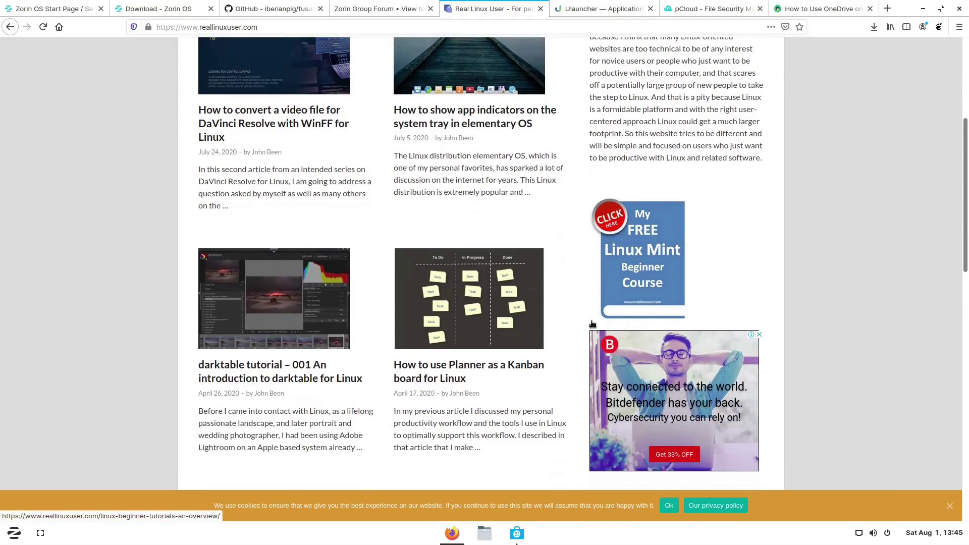
scroll(523, 374, "down", 8)
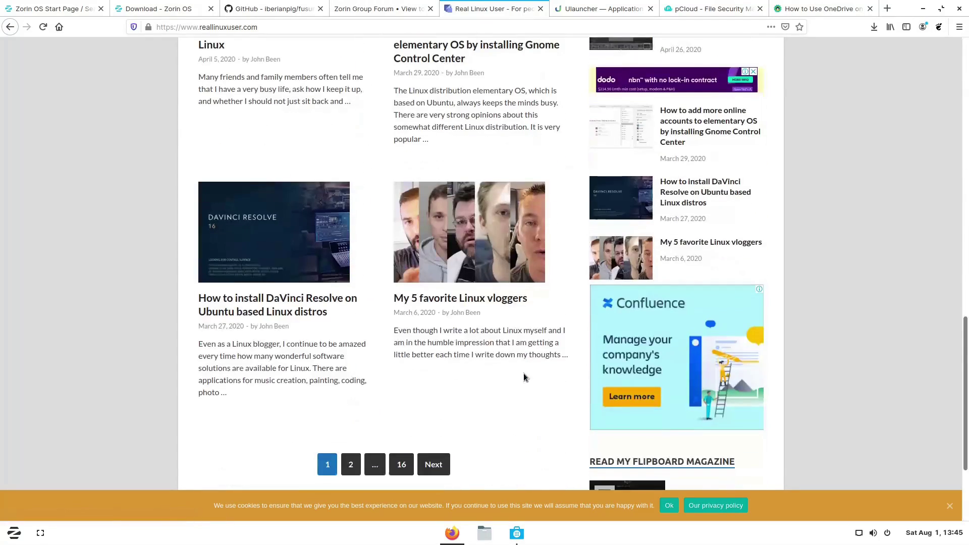
scroll(524, 378, "up", 1)
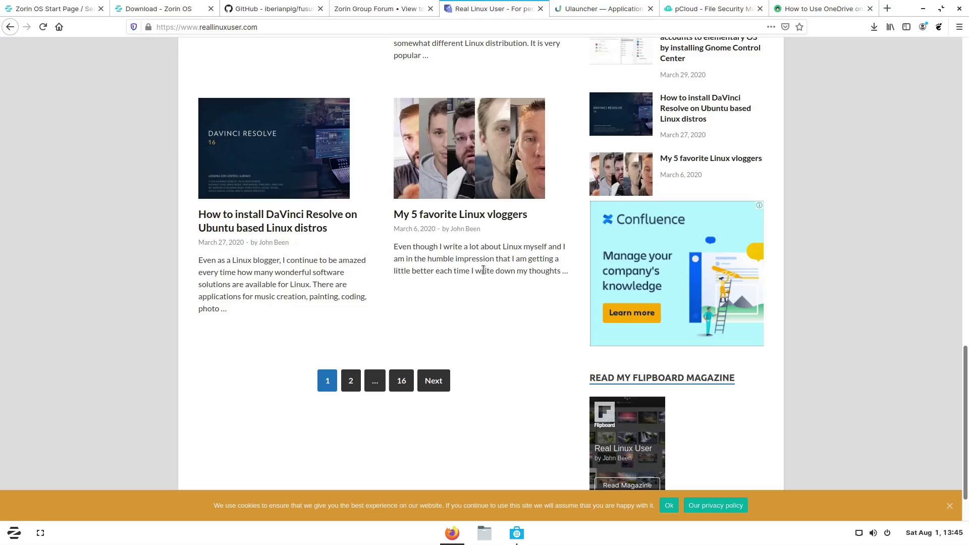
scroll(483, 270, "up", 20)
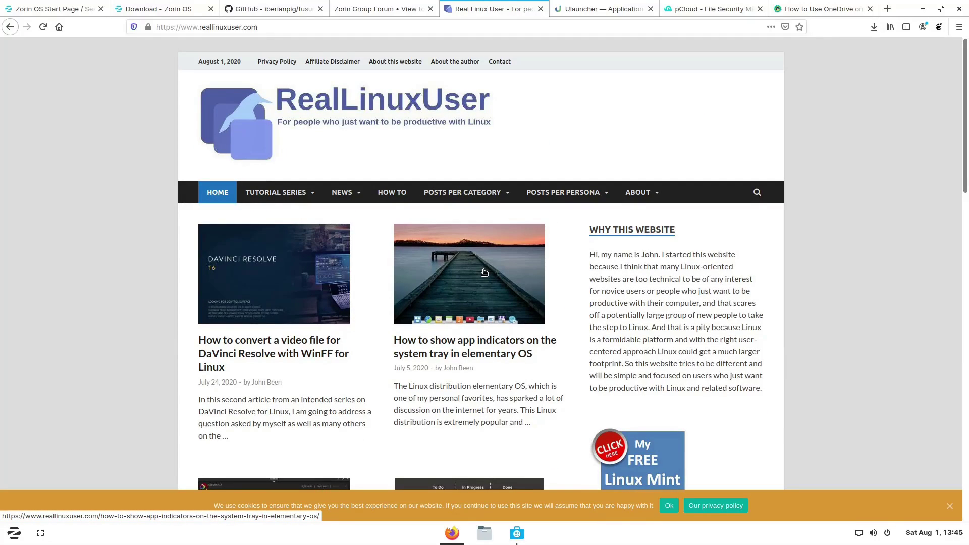
scroll(484, 273, "down", 4)
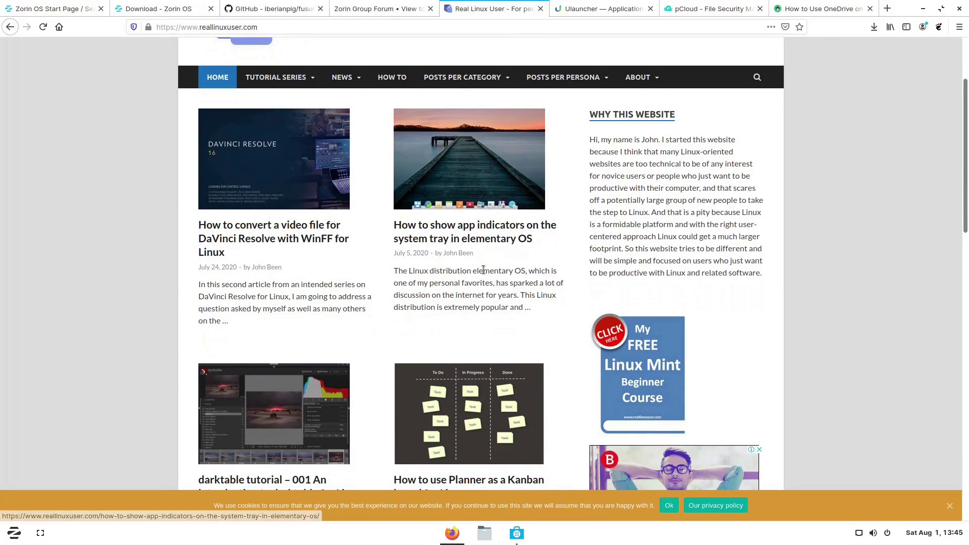
scroll(483, 270, "down", 2)
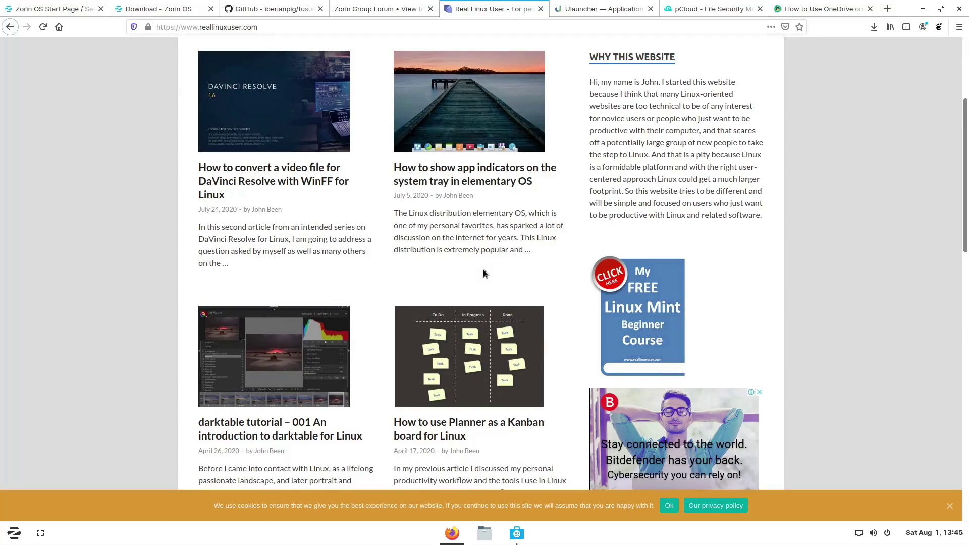
scroll(483, 272, "up", 6)
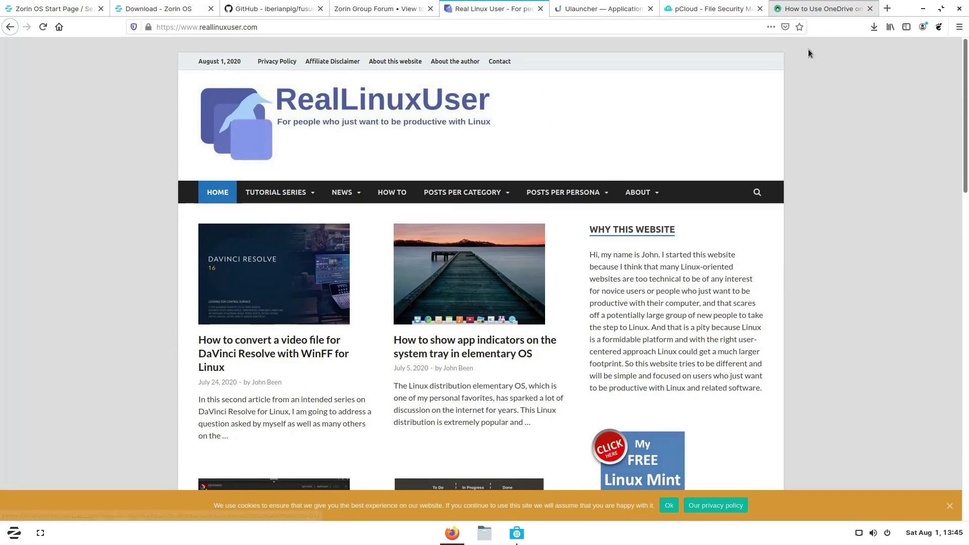
left_click(959, 8)
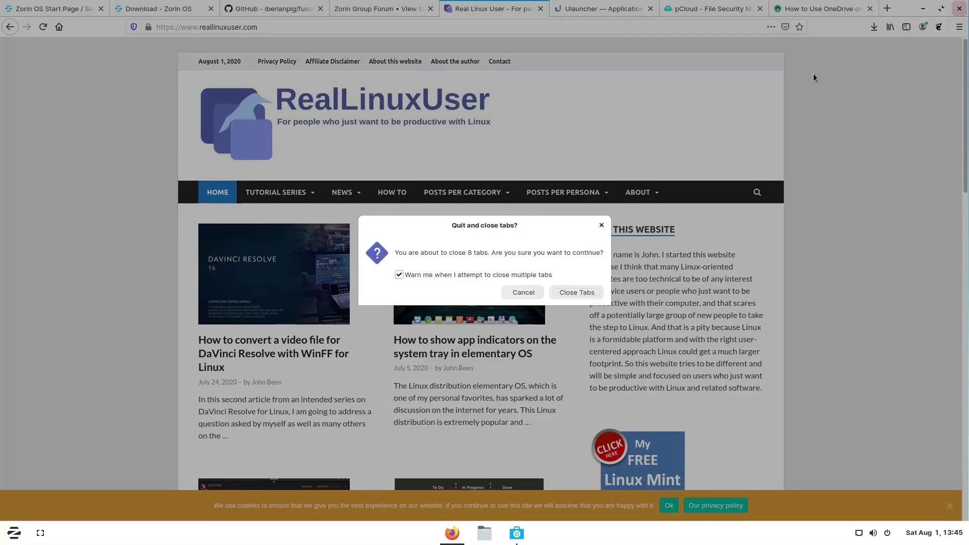
left_click(573, 296)
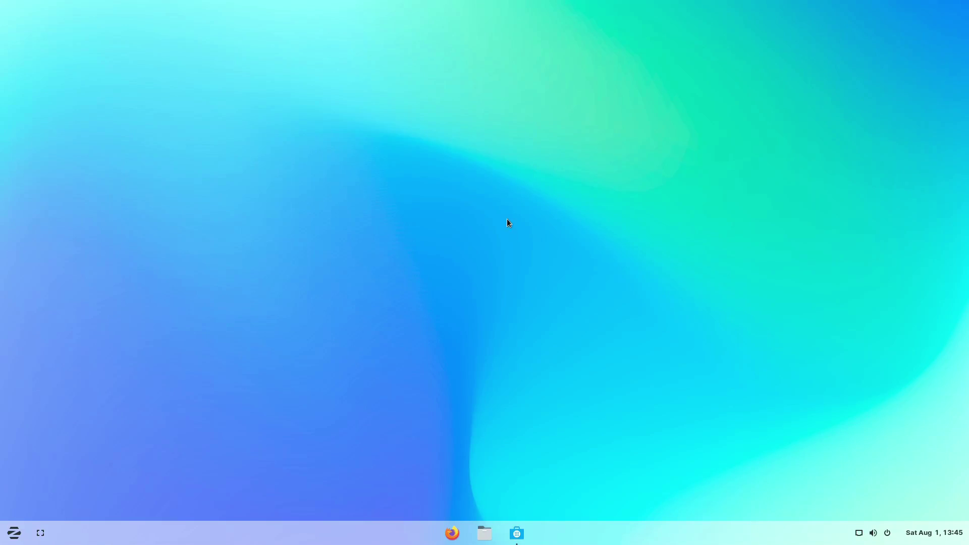